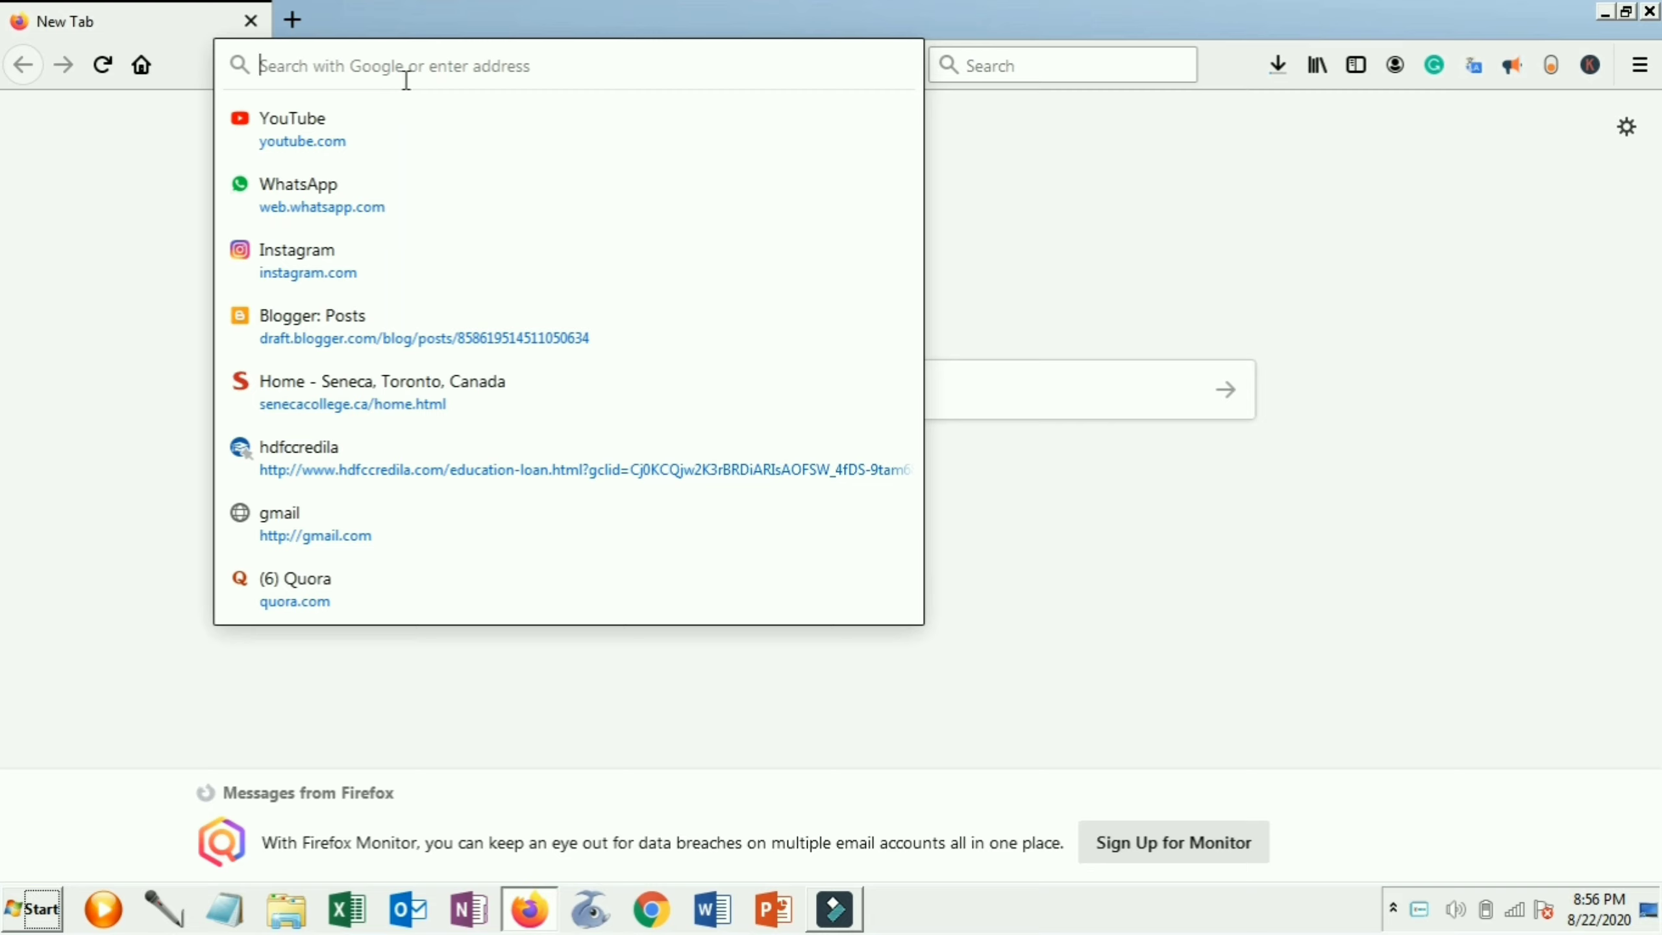
Search Google for 'sctia bank refund' from the Firefox address bar, clearing the autofilled address
{"action": "left_click", "coordinate": [405, 80]}
{"action": "left_click", "coordinate": [431, 63]}
{"action": "type", "text": "sc"}
{"action": "key", "text": "BackSpace"}
{"action": "key", "text": "BackSpace"}
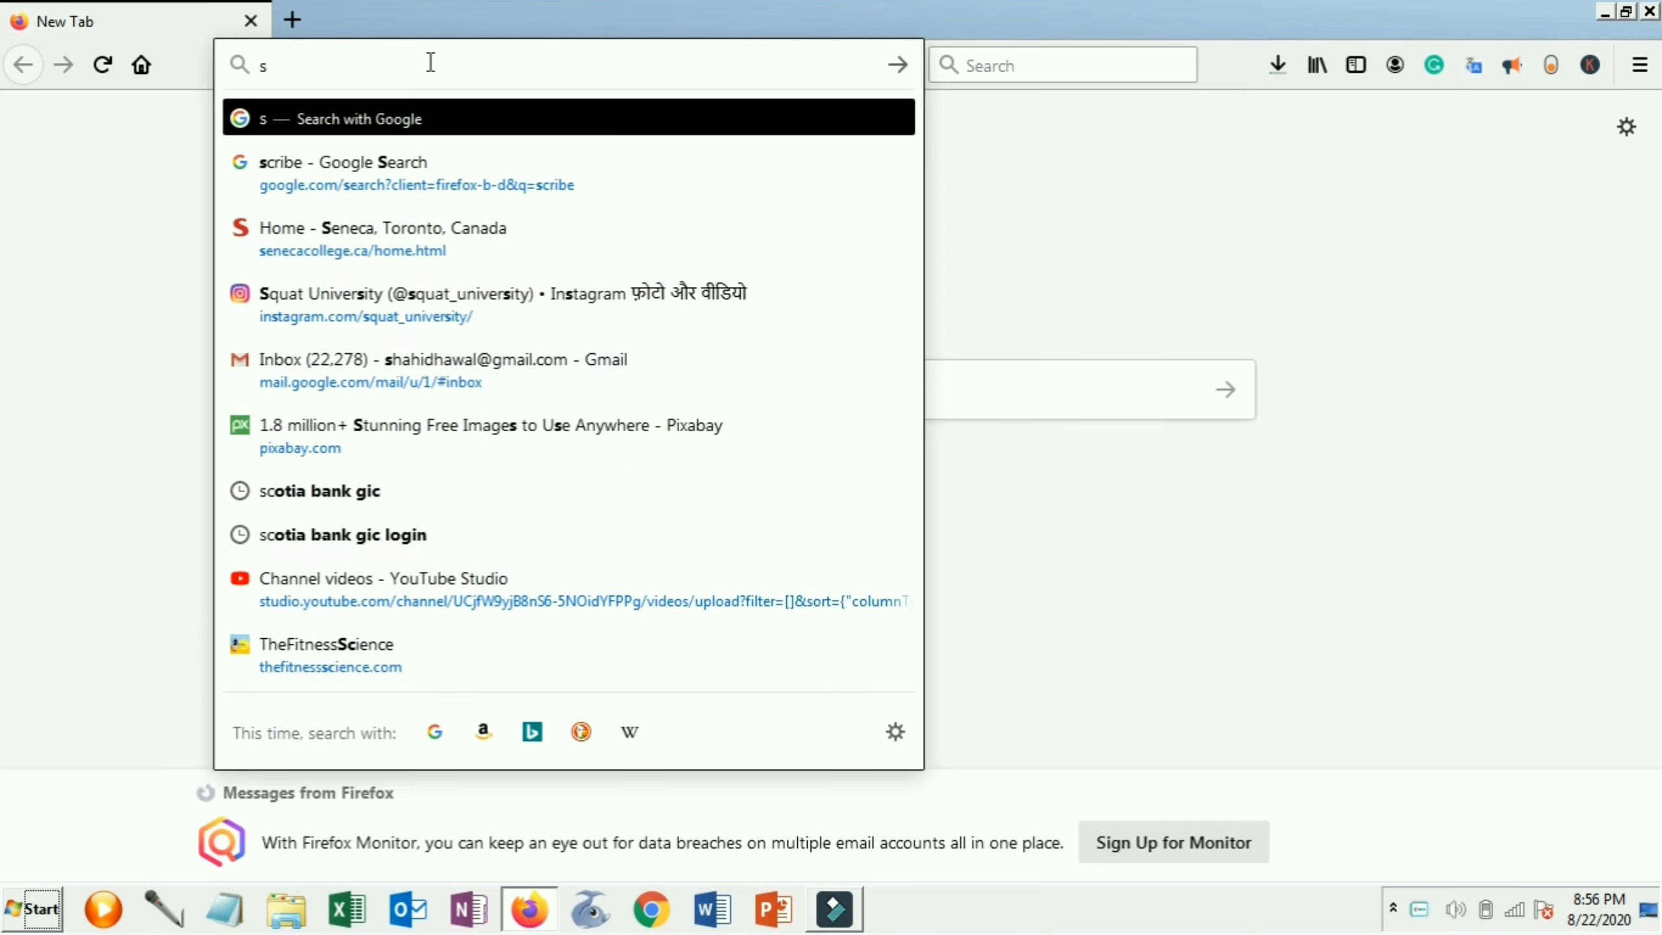
{"action": "type", "text": "s"}
{"action": "key", "text": "End"}
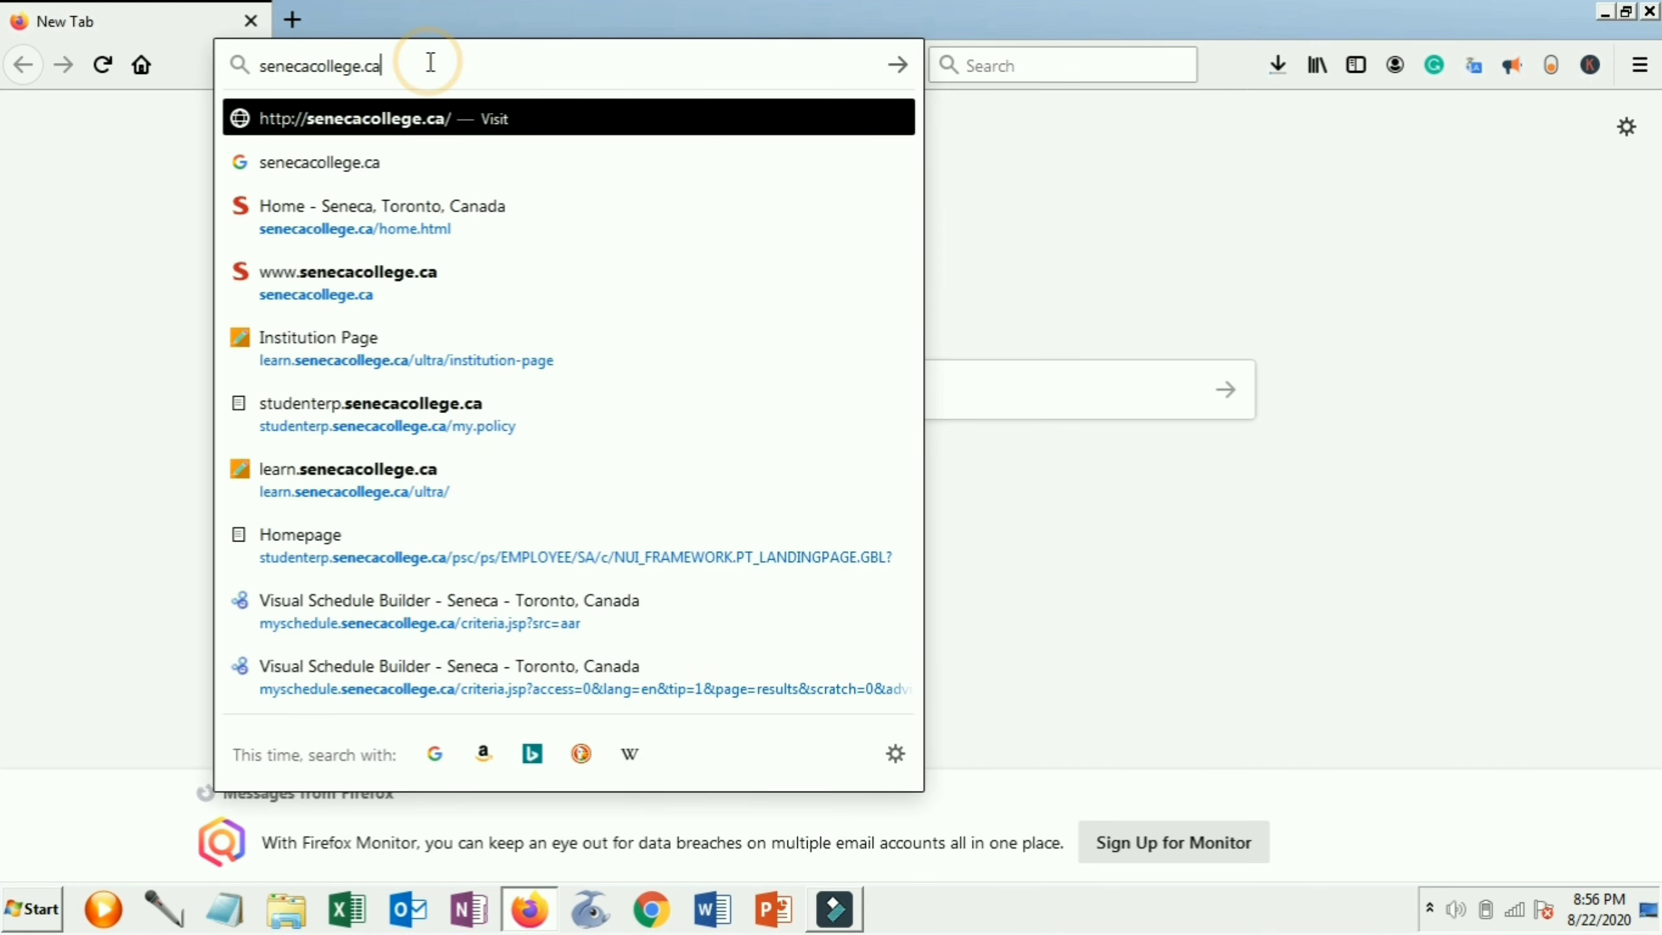
{"action": "key", "text": "ctrl+a"}
{"action": "key", "text": "BackSpace"}
{"action": "type", "text": "sctia"}
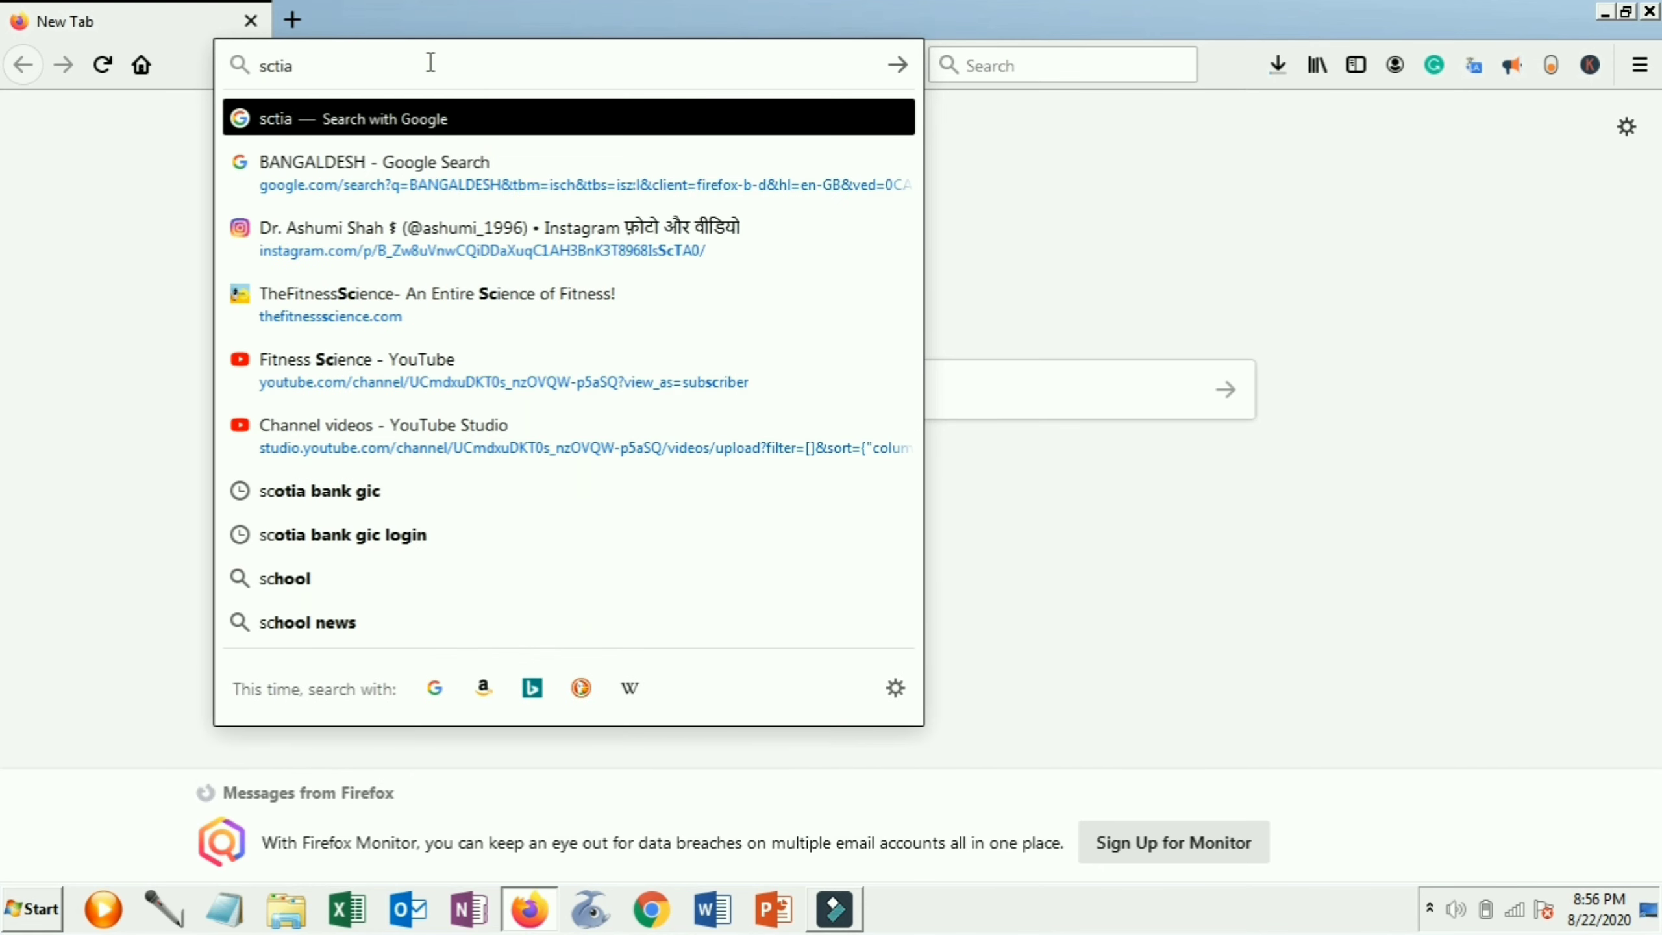
{"action": "type", "text": " bank refun"}
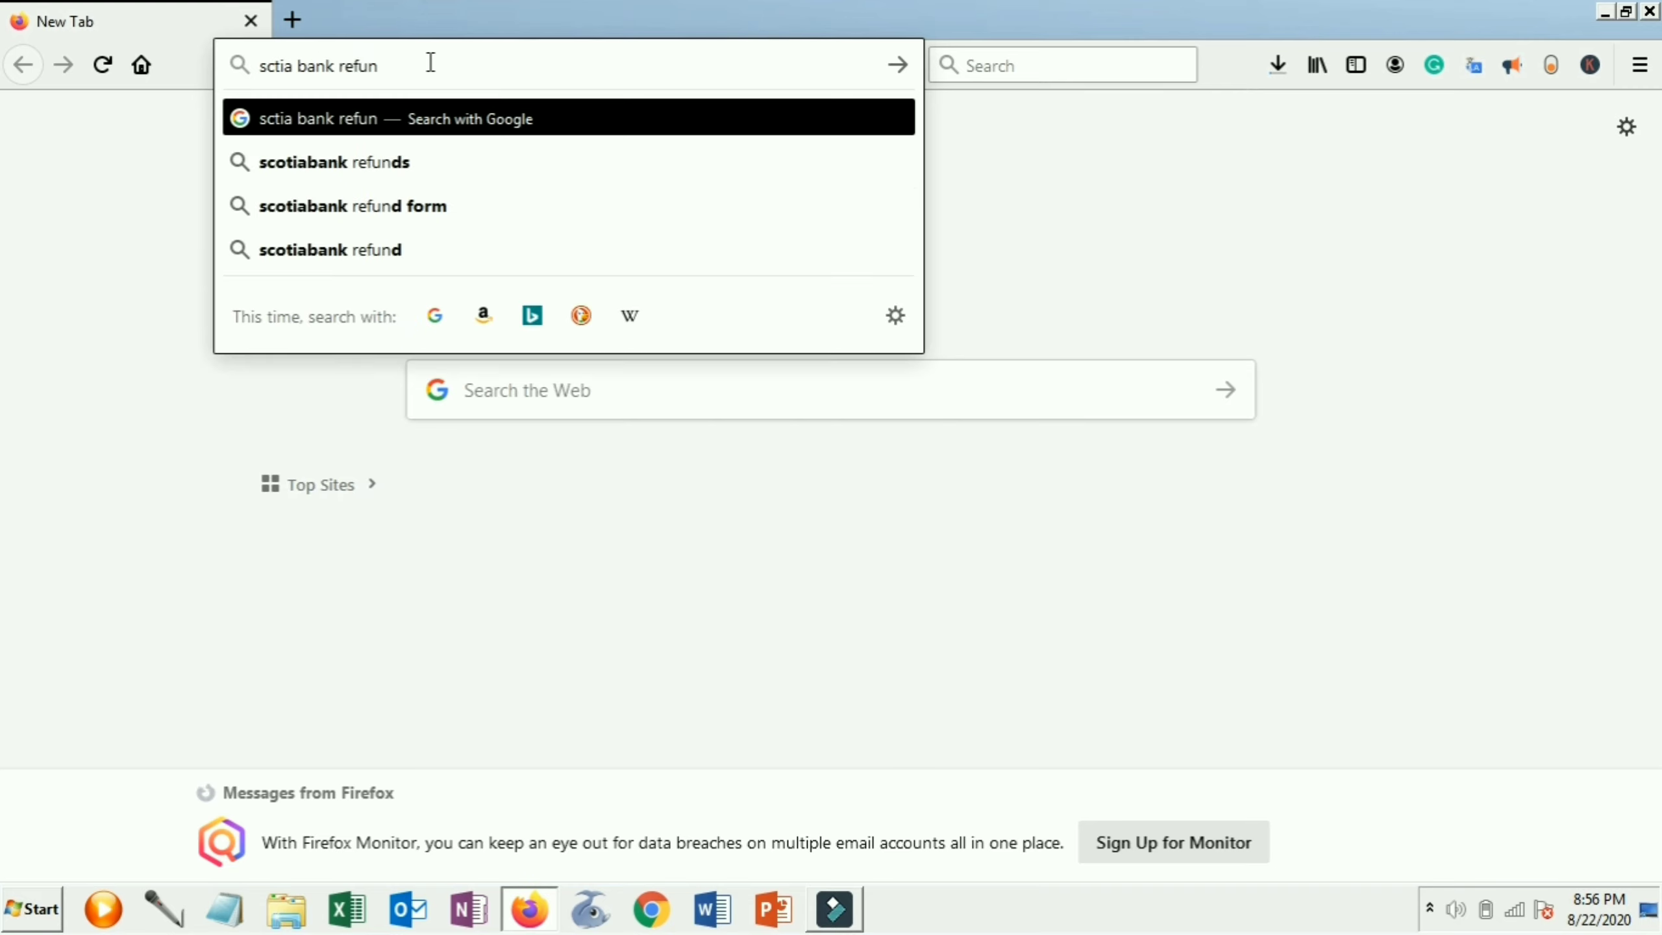
{"action": "type", "text": "d"}
{"action": "key", "text": "Return"}
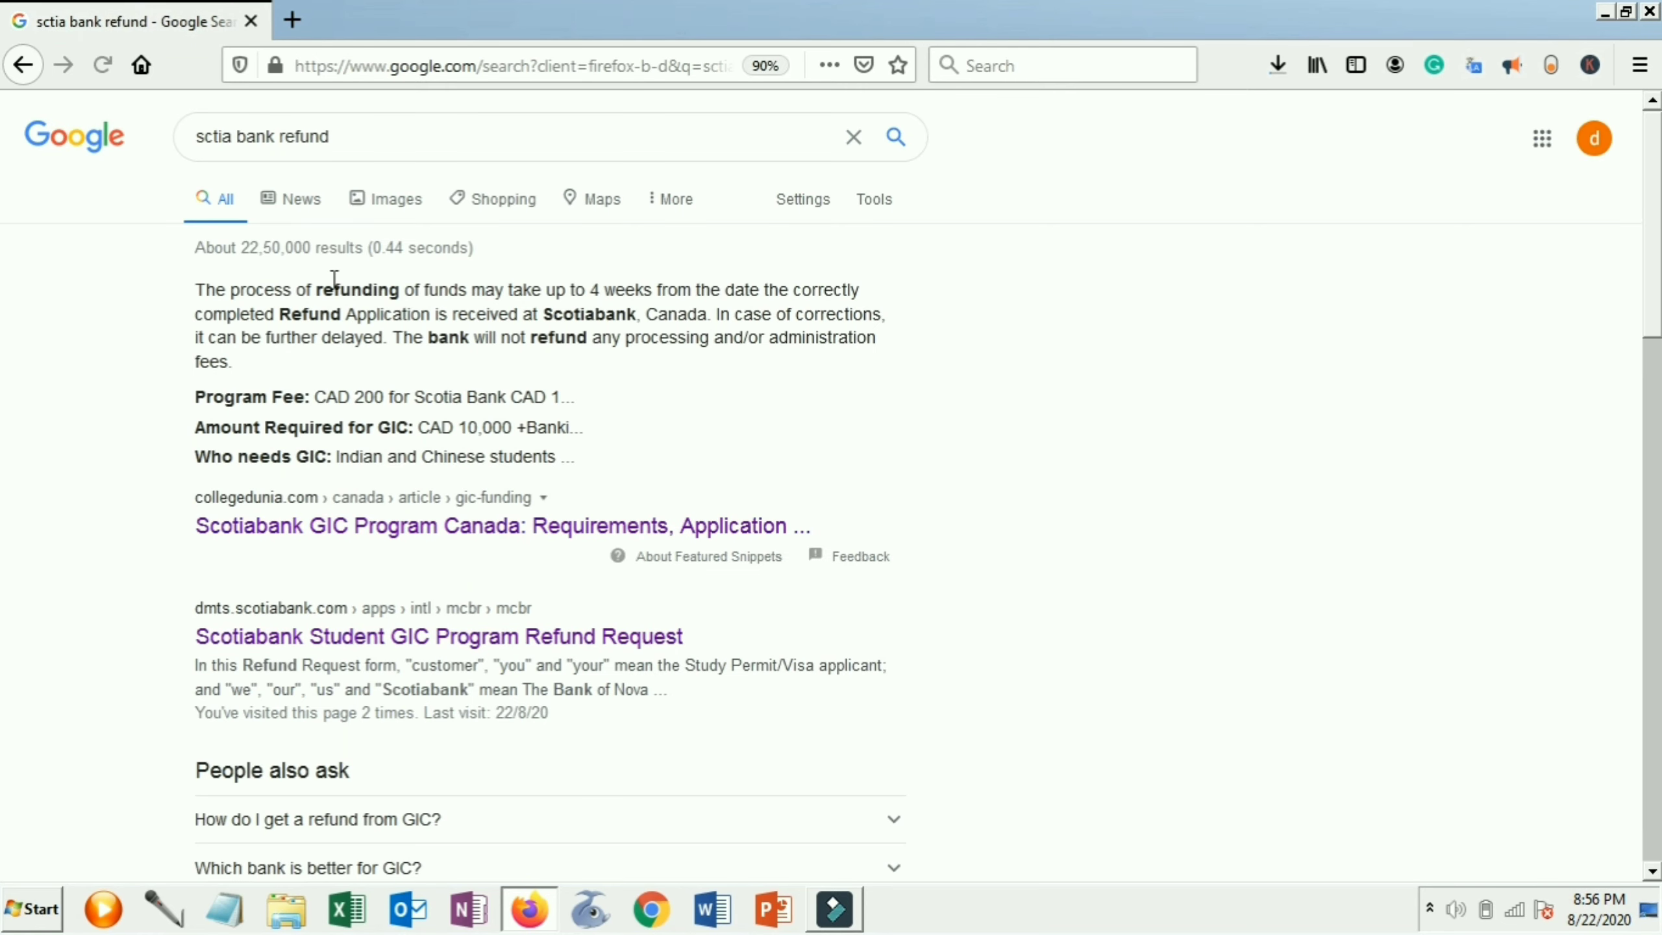
Open the Student GIC Program Refund Request result, accept the disclosure statement and continue
{"action": "left_click", "coordinate": [509, 645]}
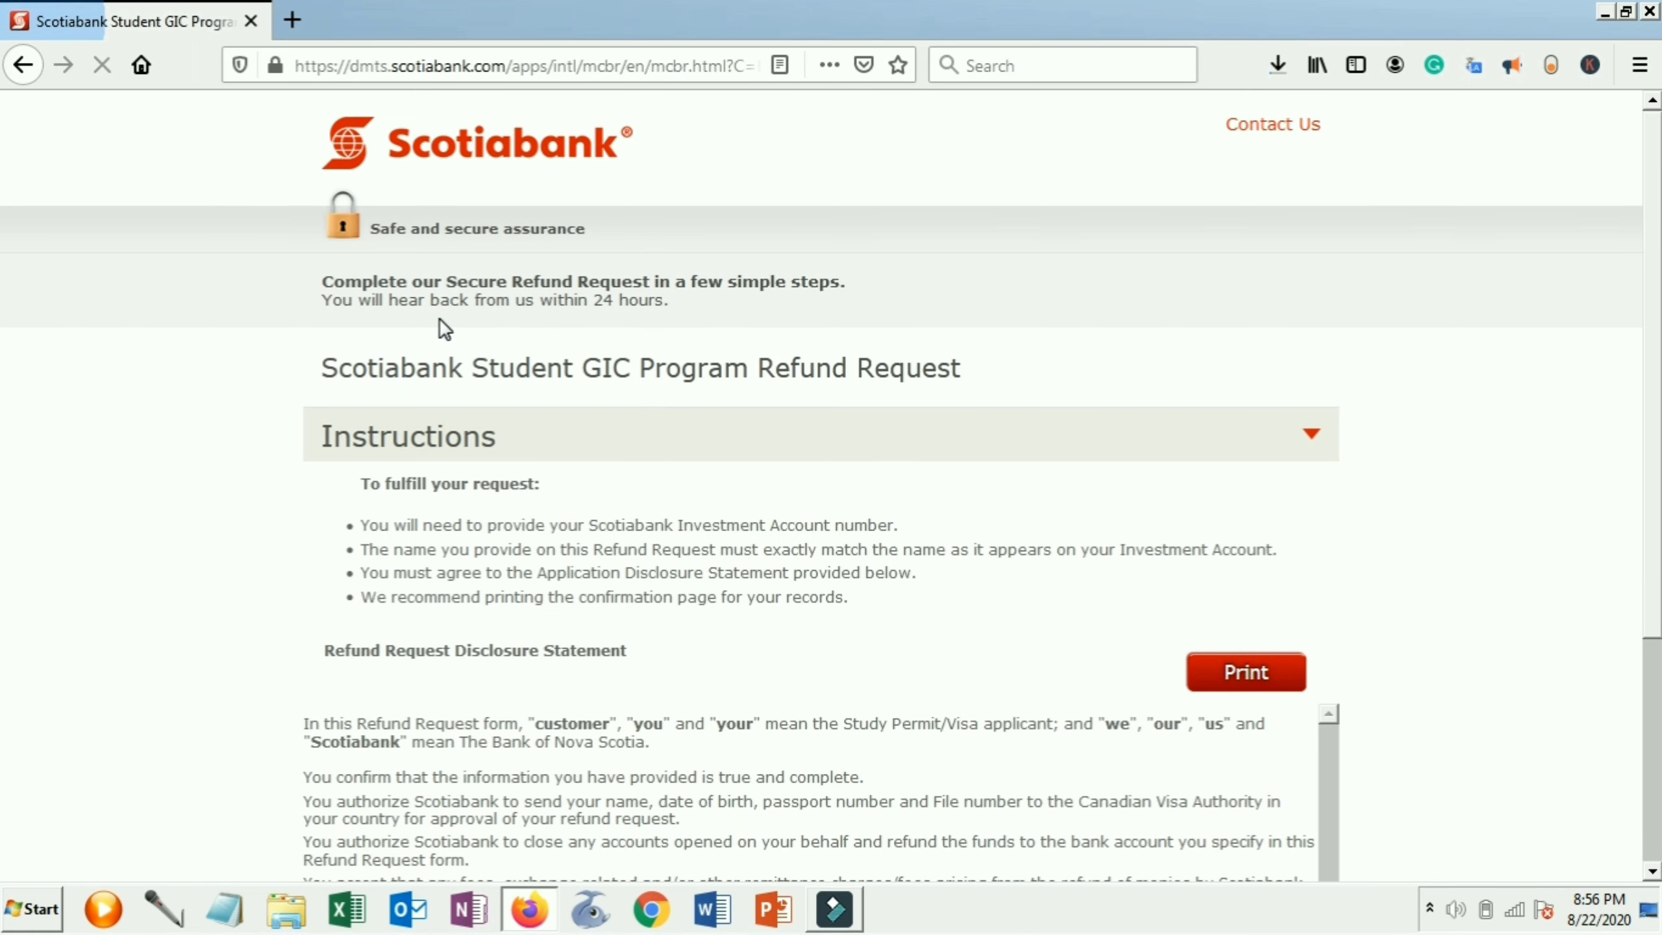
{"action": "scroll", "coordinate": [501, 502], "scroll_direction": "down", "scroll_amount": 3}
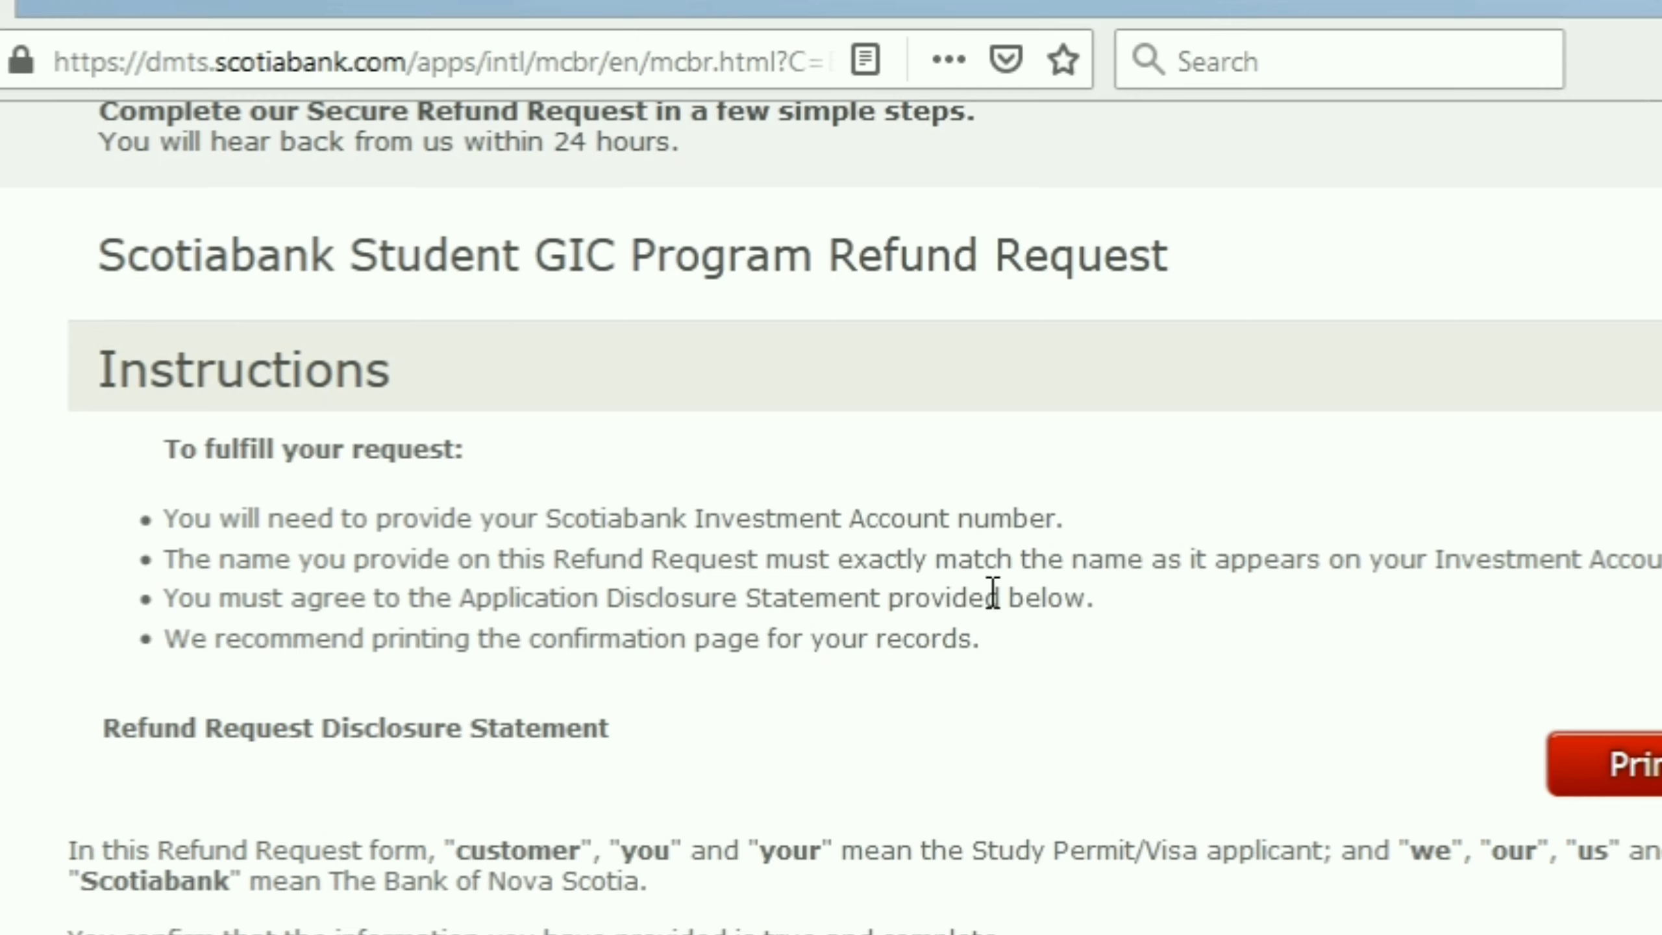
{"action": "scroll", "coordinate": [831, 524], "scroll_direction": "down", "scroll_amount": 2}
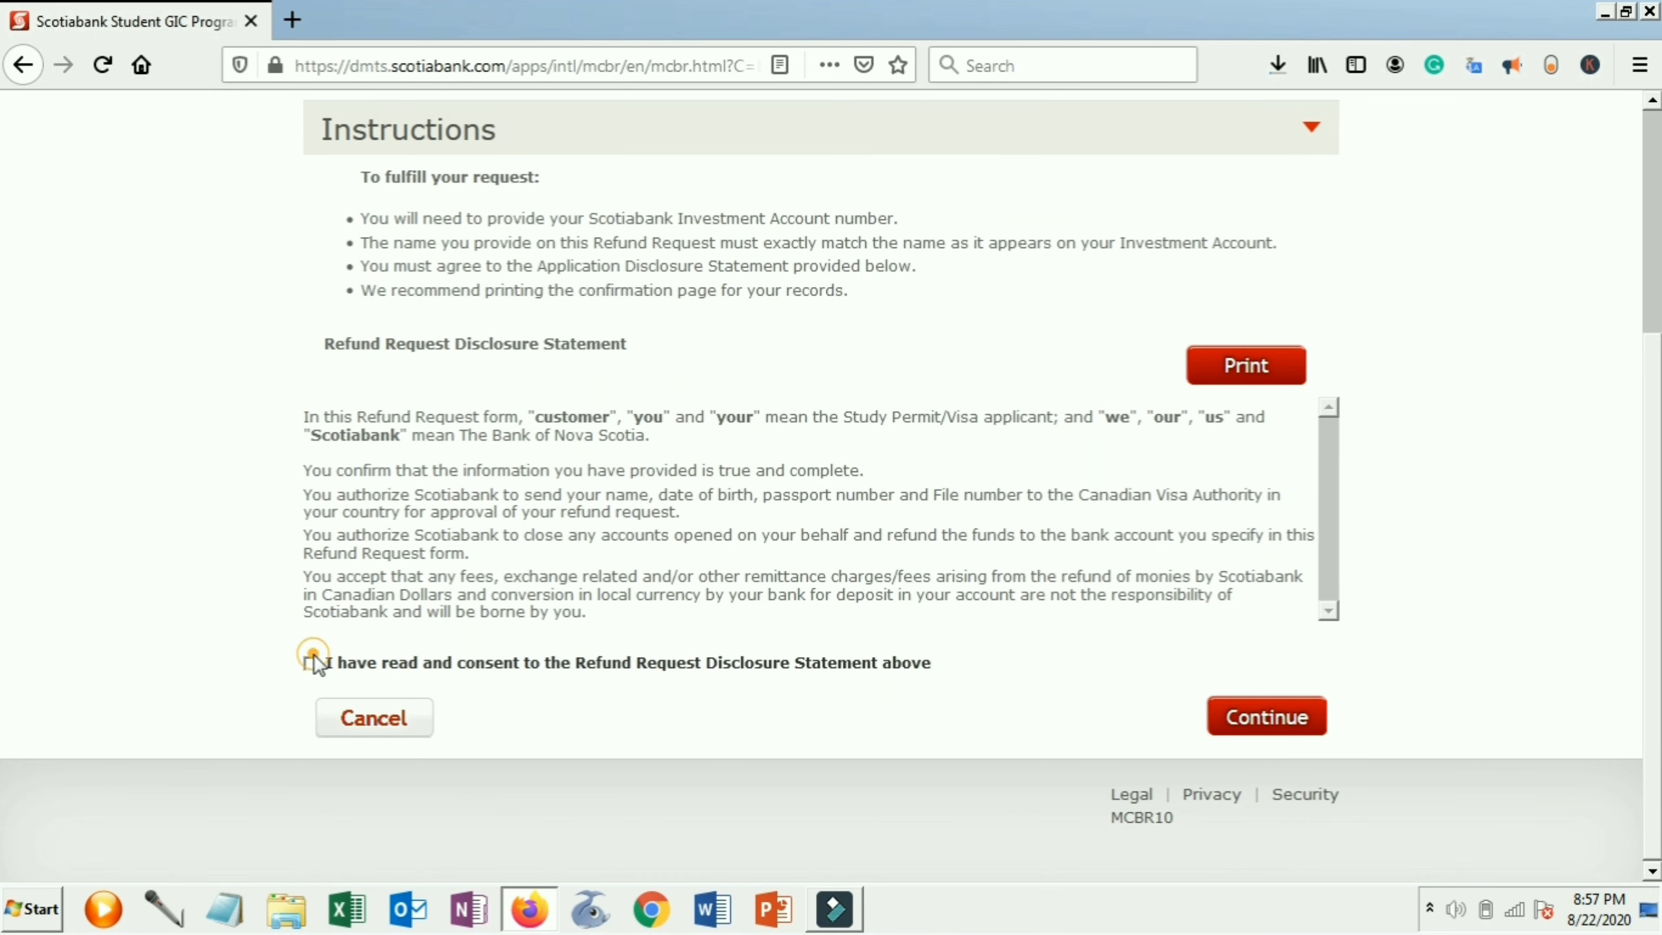
{"action": "left_click", "coordinate": [311, 664]}
{"action": "left_click", "coordinate": [1246, 715]}
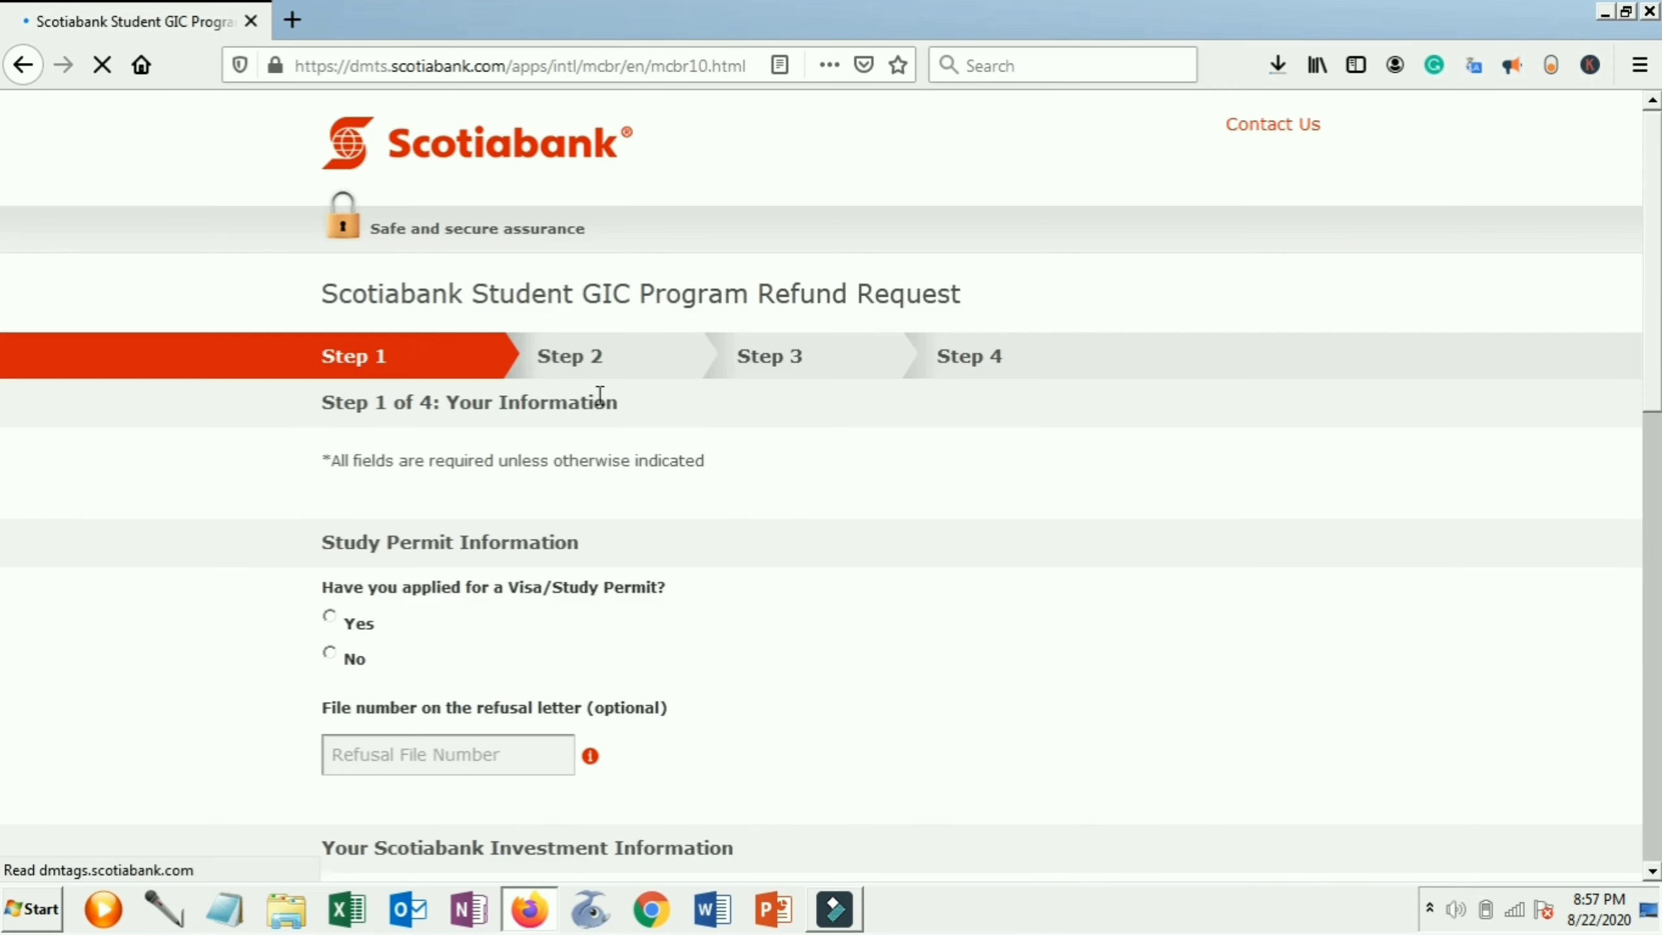
Answer Yes to the Visa/Study Permit application question
{"action": "scroll", "coordinate": [793, 416], "scroll_direction": "down", "scroll_amount": 3}
{"action": "scroll", "coordinate": [792, 416], "scroll_direction": "down", "scroll_amount": 1}
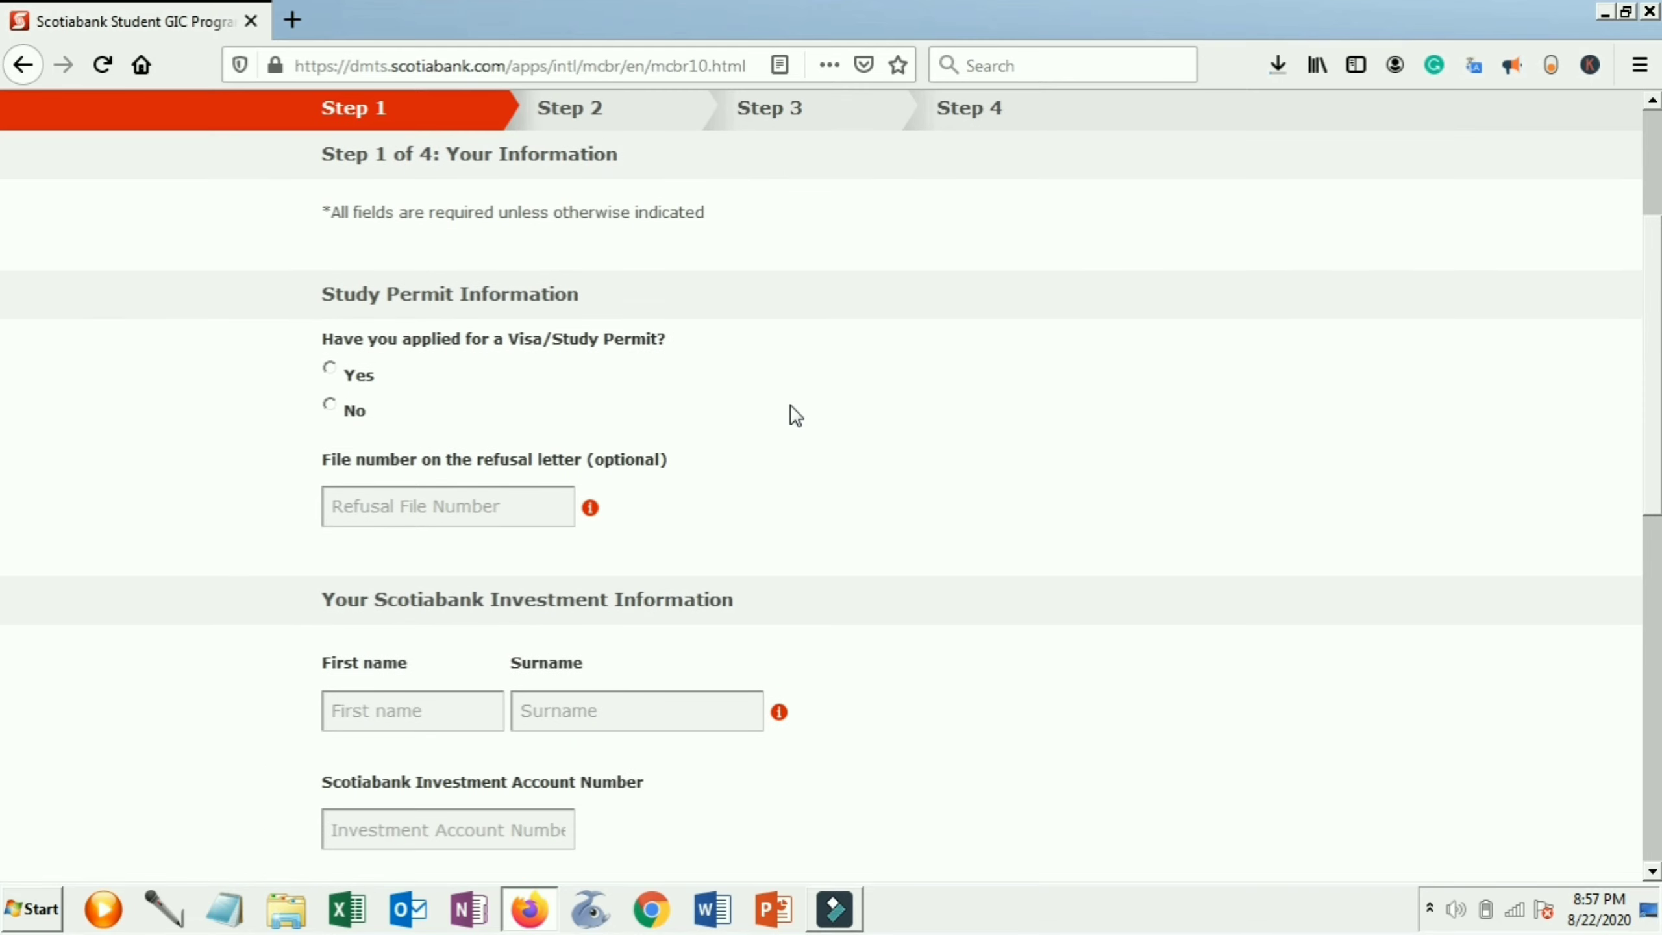
{"action": "left_click", "coordinate": [336, 377]}
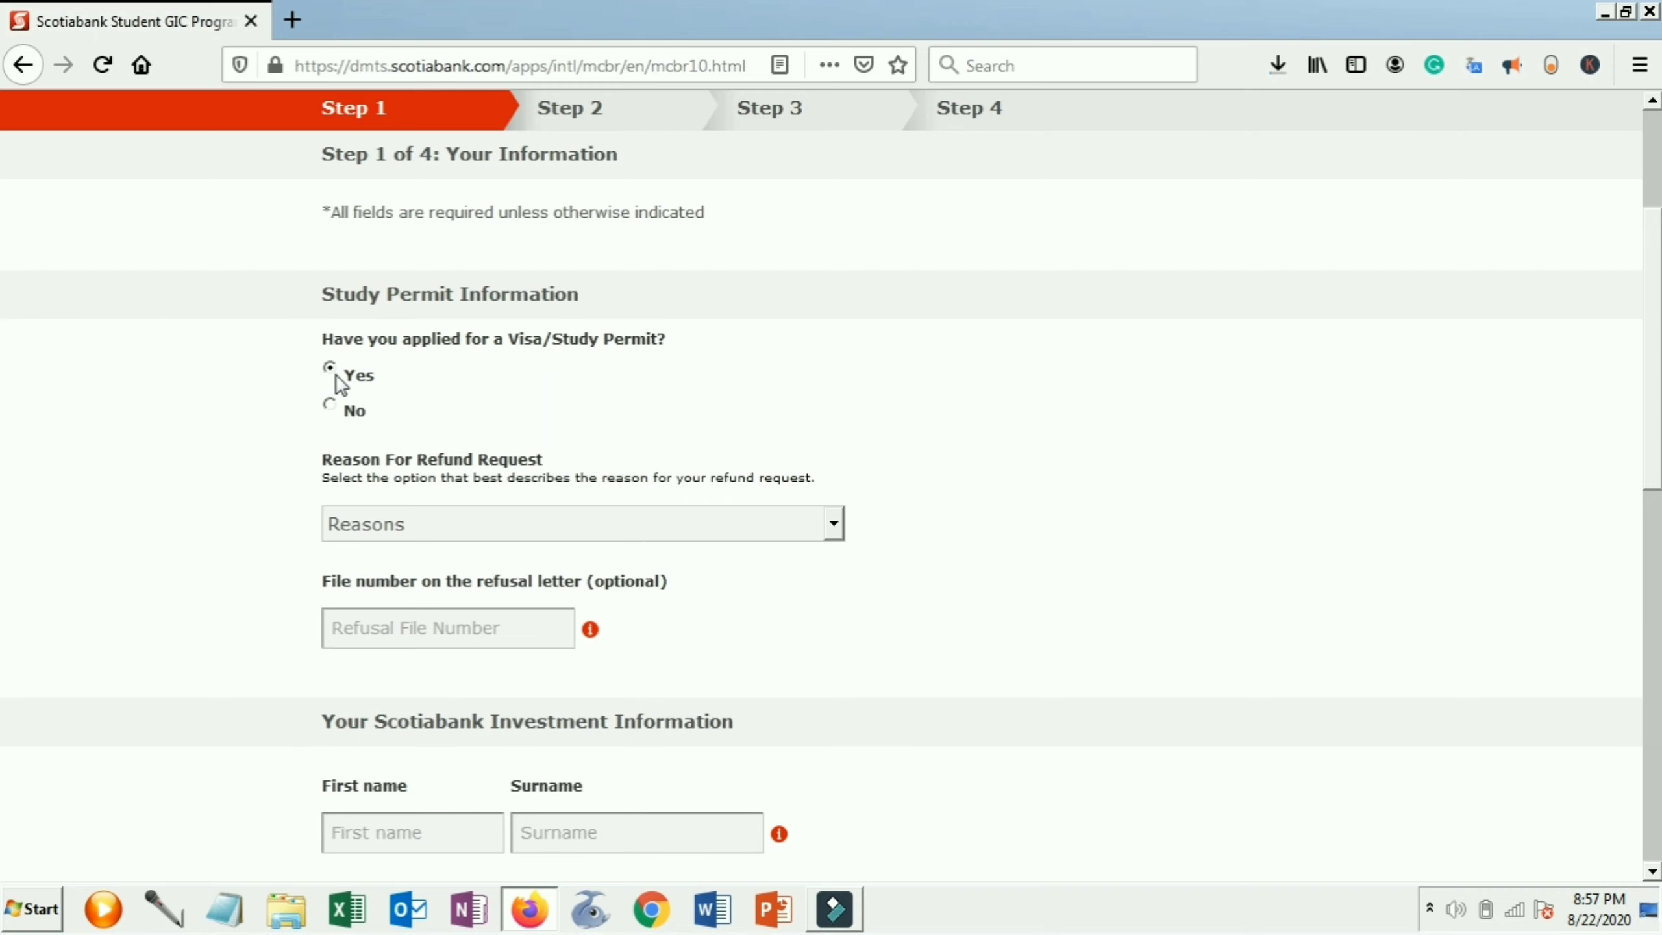
{"action": "left_click", "coordinate": [335, 406]}
{"action": "left_click", "coordinate": [338, 377]}
Set the refund reason to 'My Visa/Study Permit application has been denied/cancelled' and check the file-number help
{"action": "left_click", "coordinate": [590, 515]}
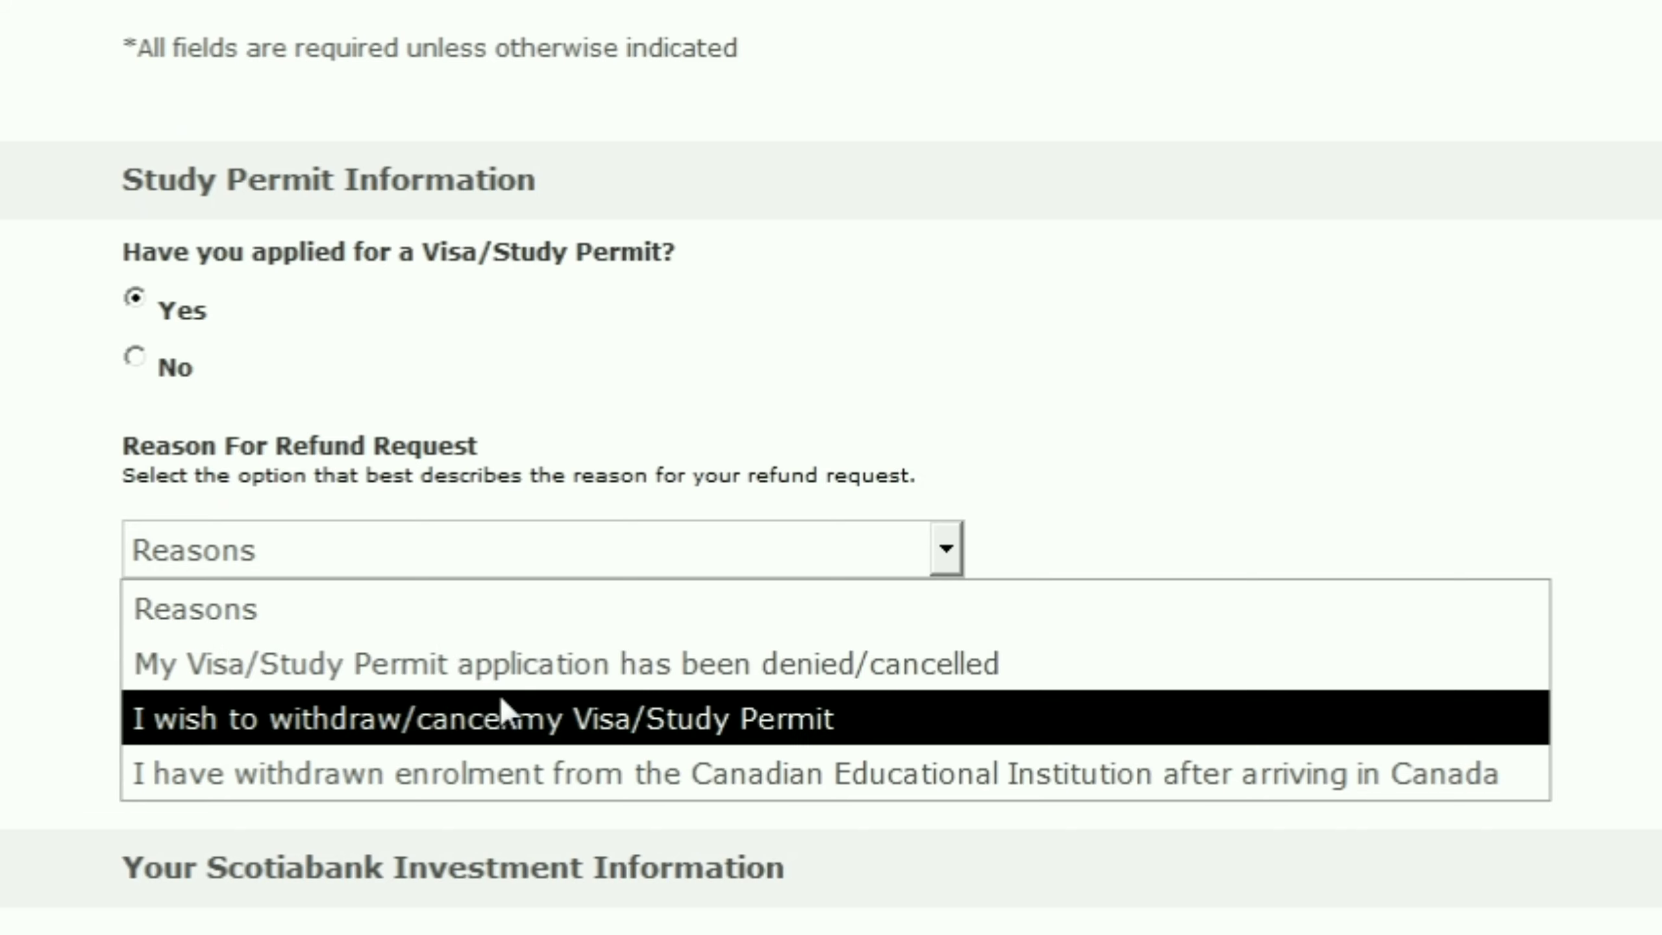
{"action": "left_click", "coordinate": [505, 681]}
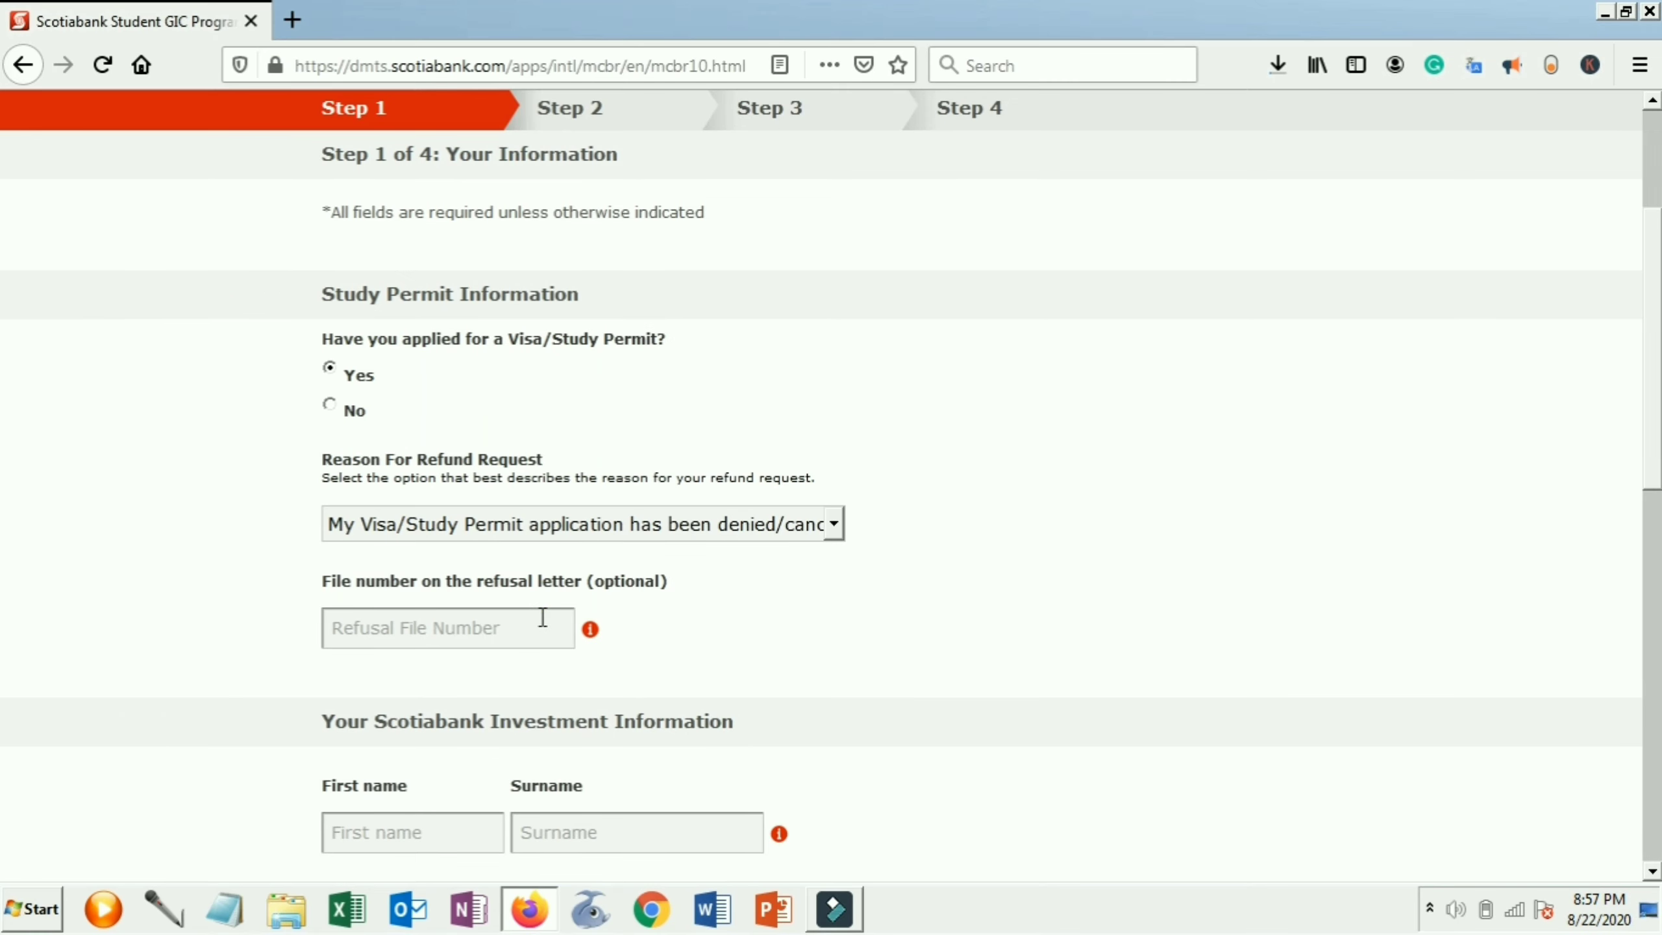
{"action": "left_click", "coordinate": [590, 630]}
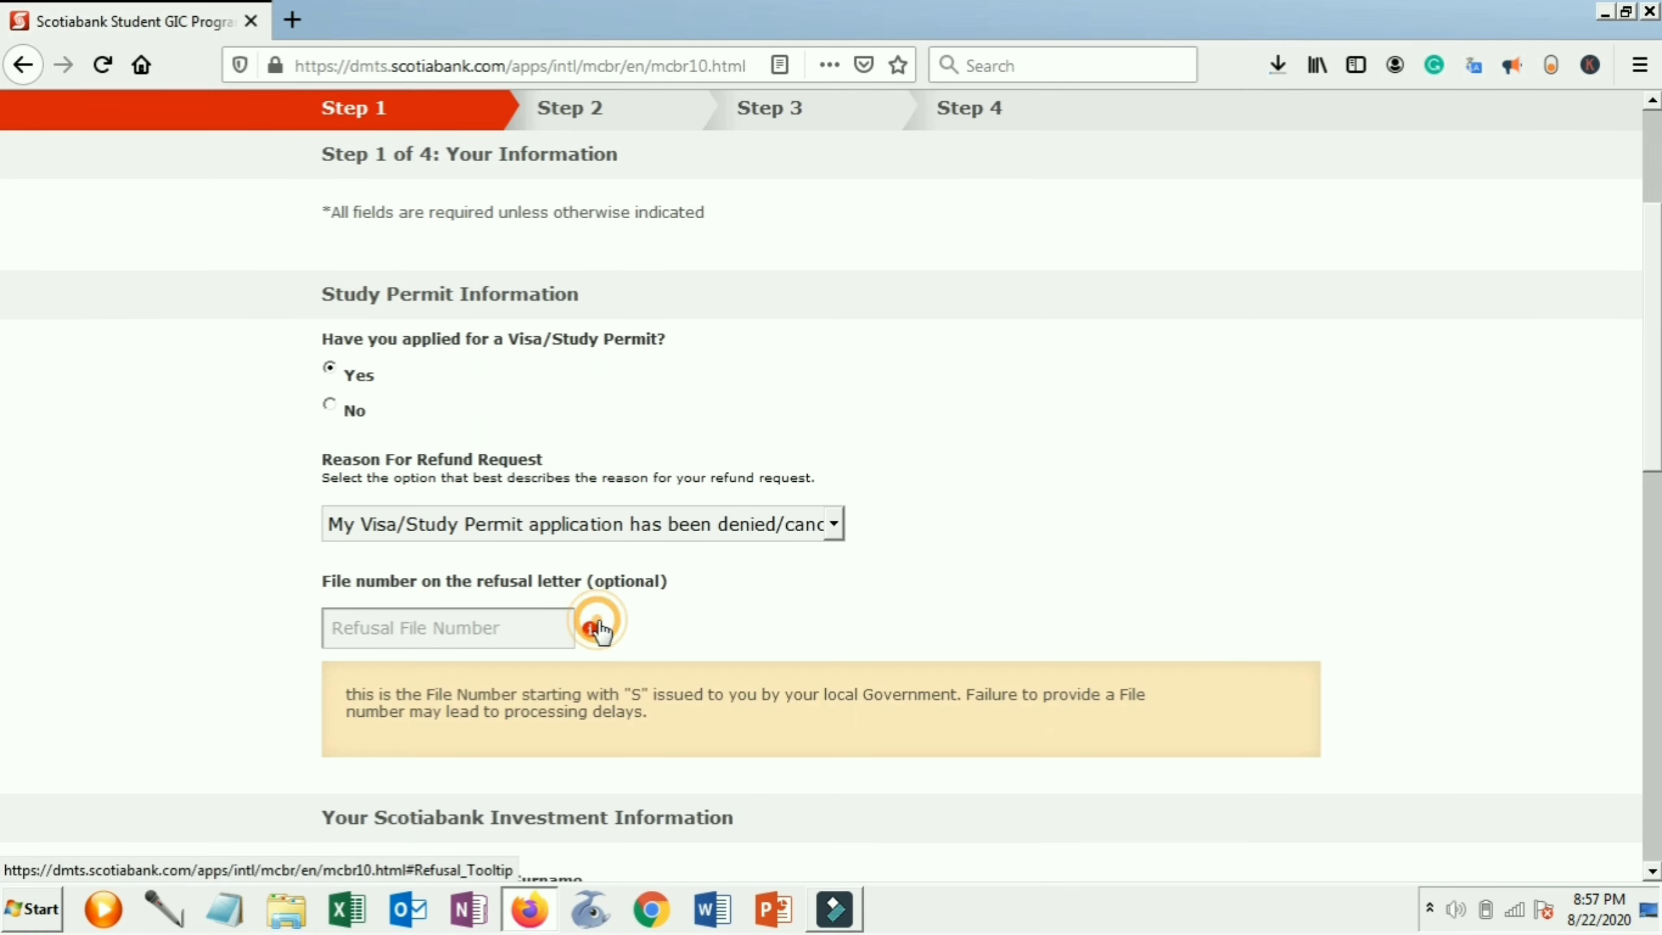
{"action": "left_click", "coordinate": [592, 632]}
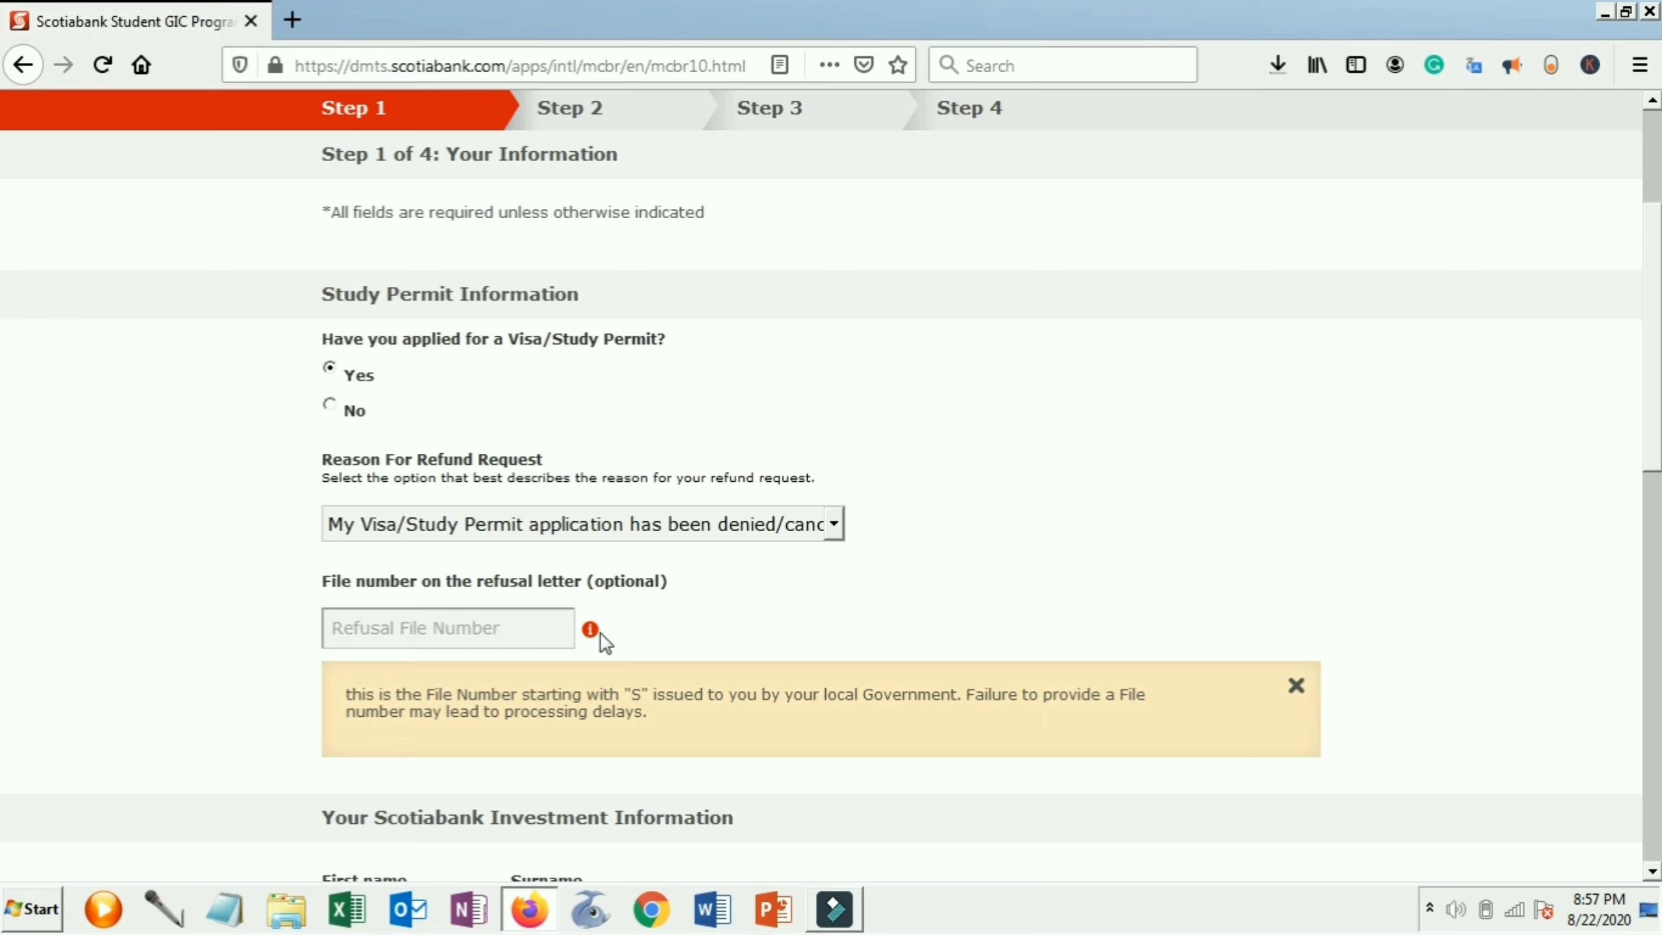
{"action": "left_click", "coordinate": [1296, 695]}
Enter the applicant's first name in capital letters
{"action": "scroll", "coordinate": [1043, 638], "scroll_direction": "down", "scroll_amount": 8}
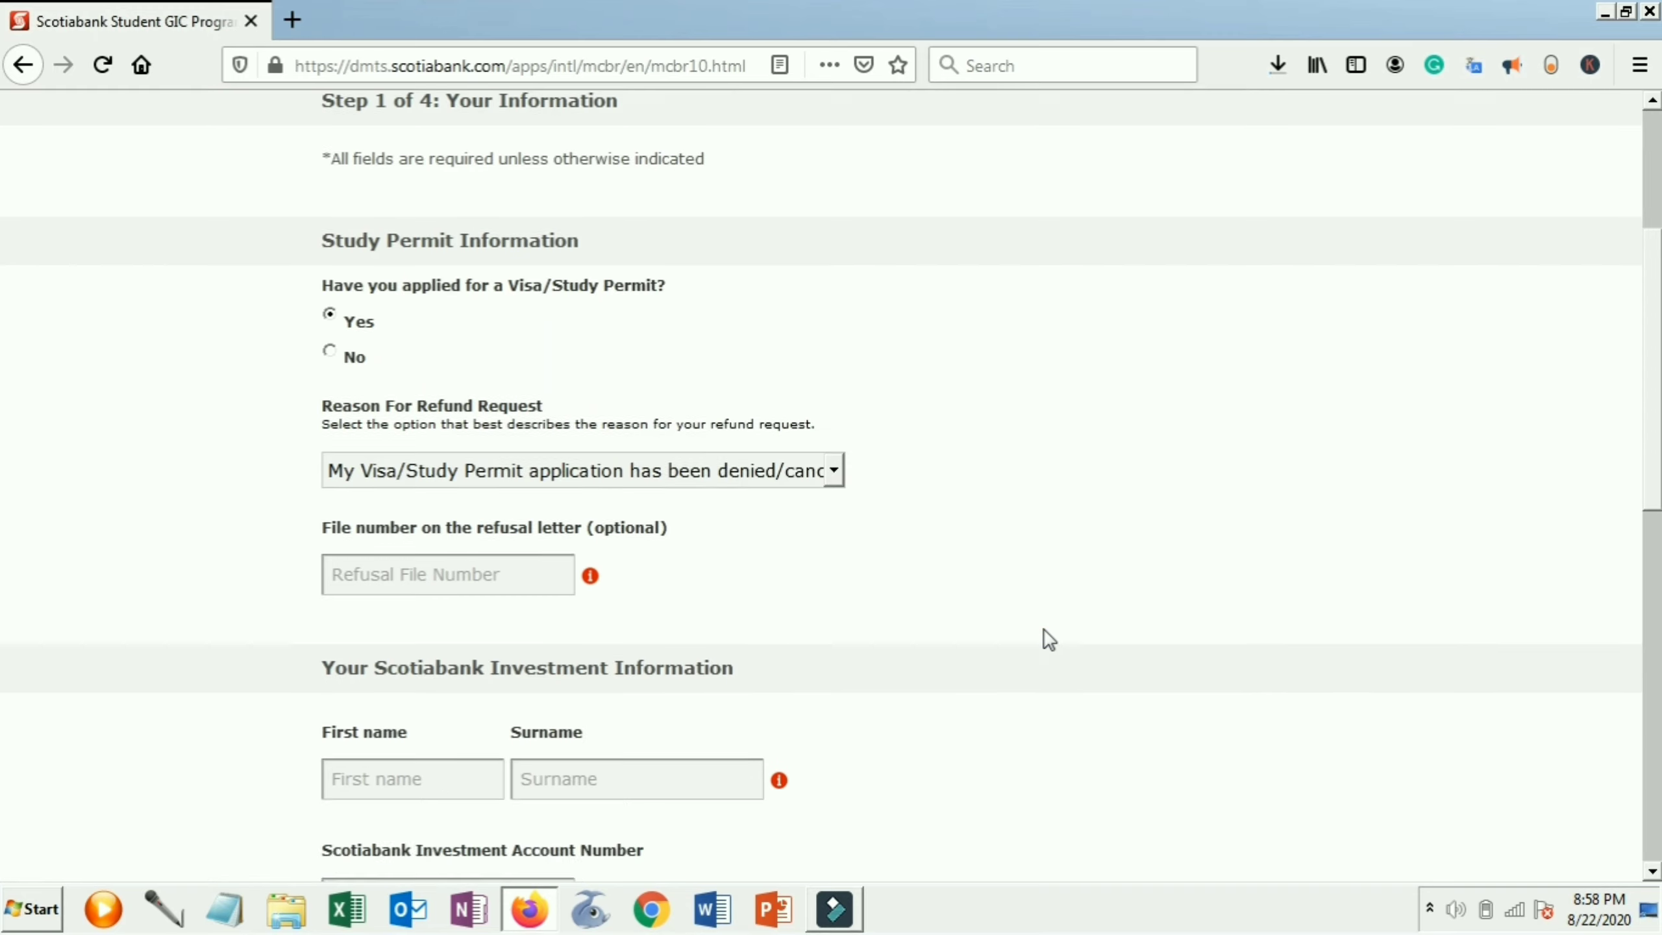
{"action": "left_click", "coordinate": [450, 342]}
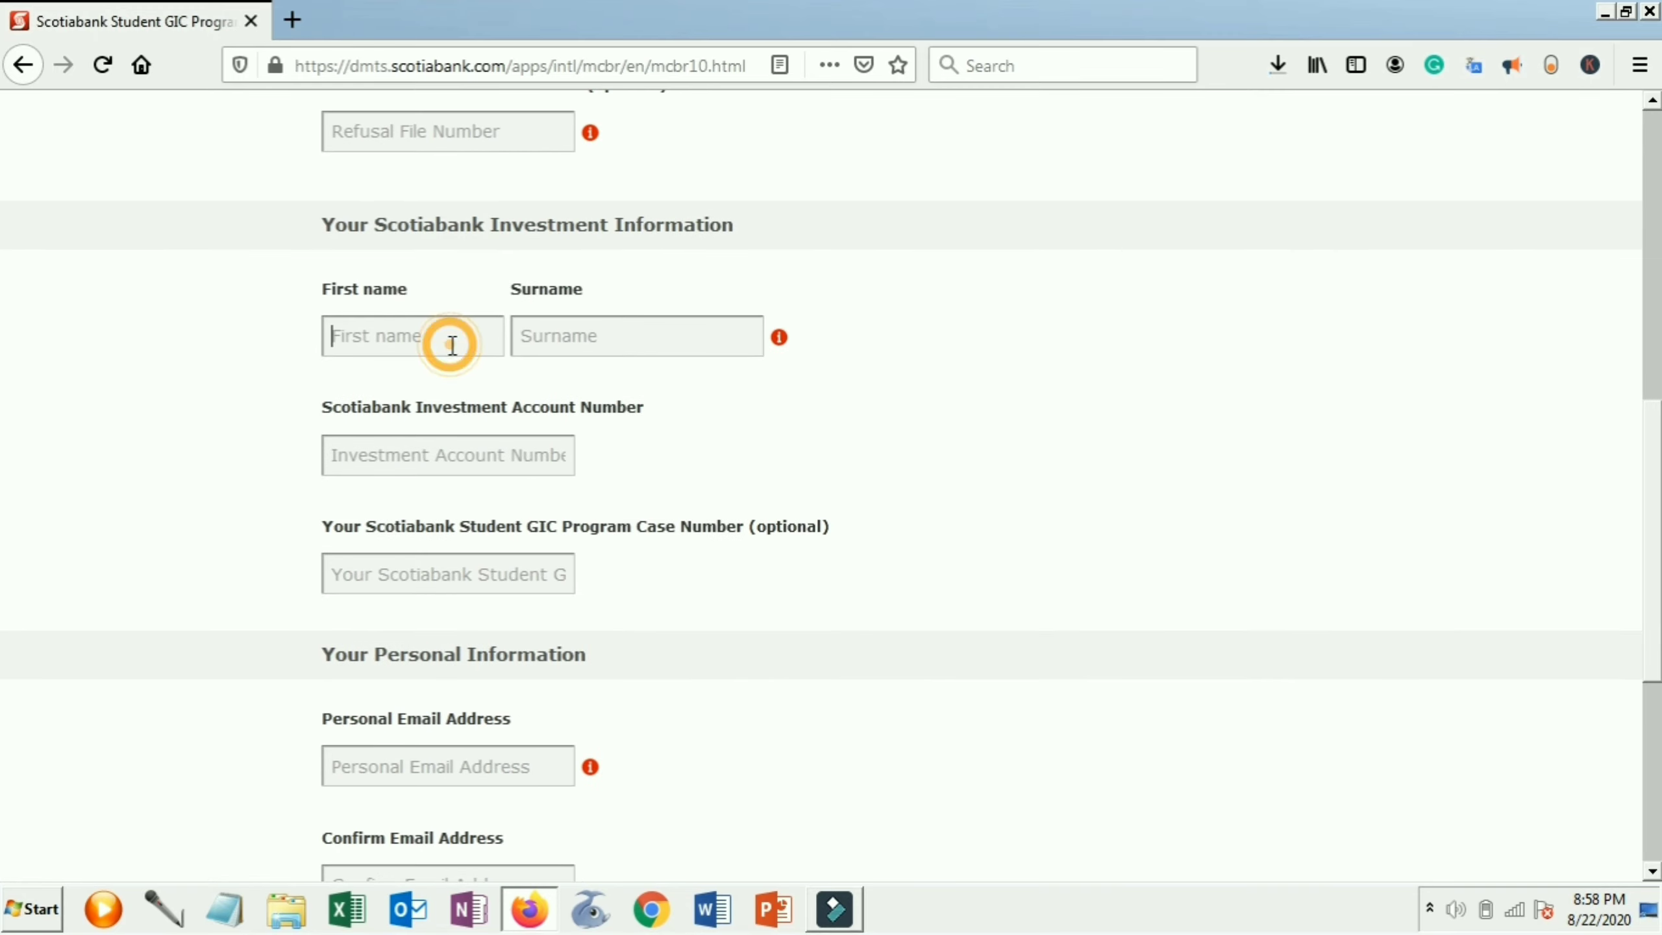
{"action": "type", "text": "sam"}
{"action": "key", "text": "Tab"}
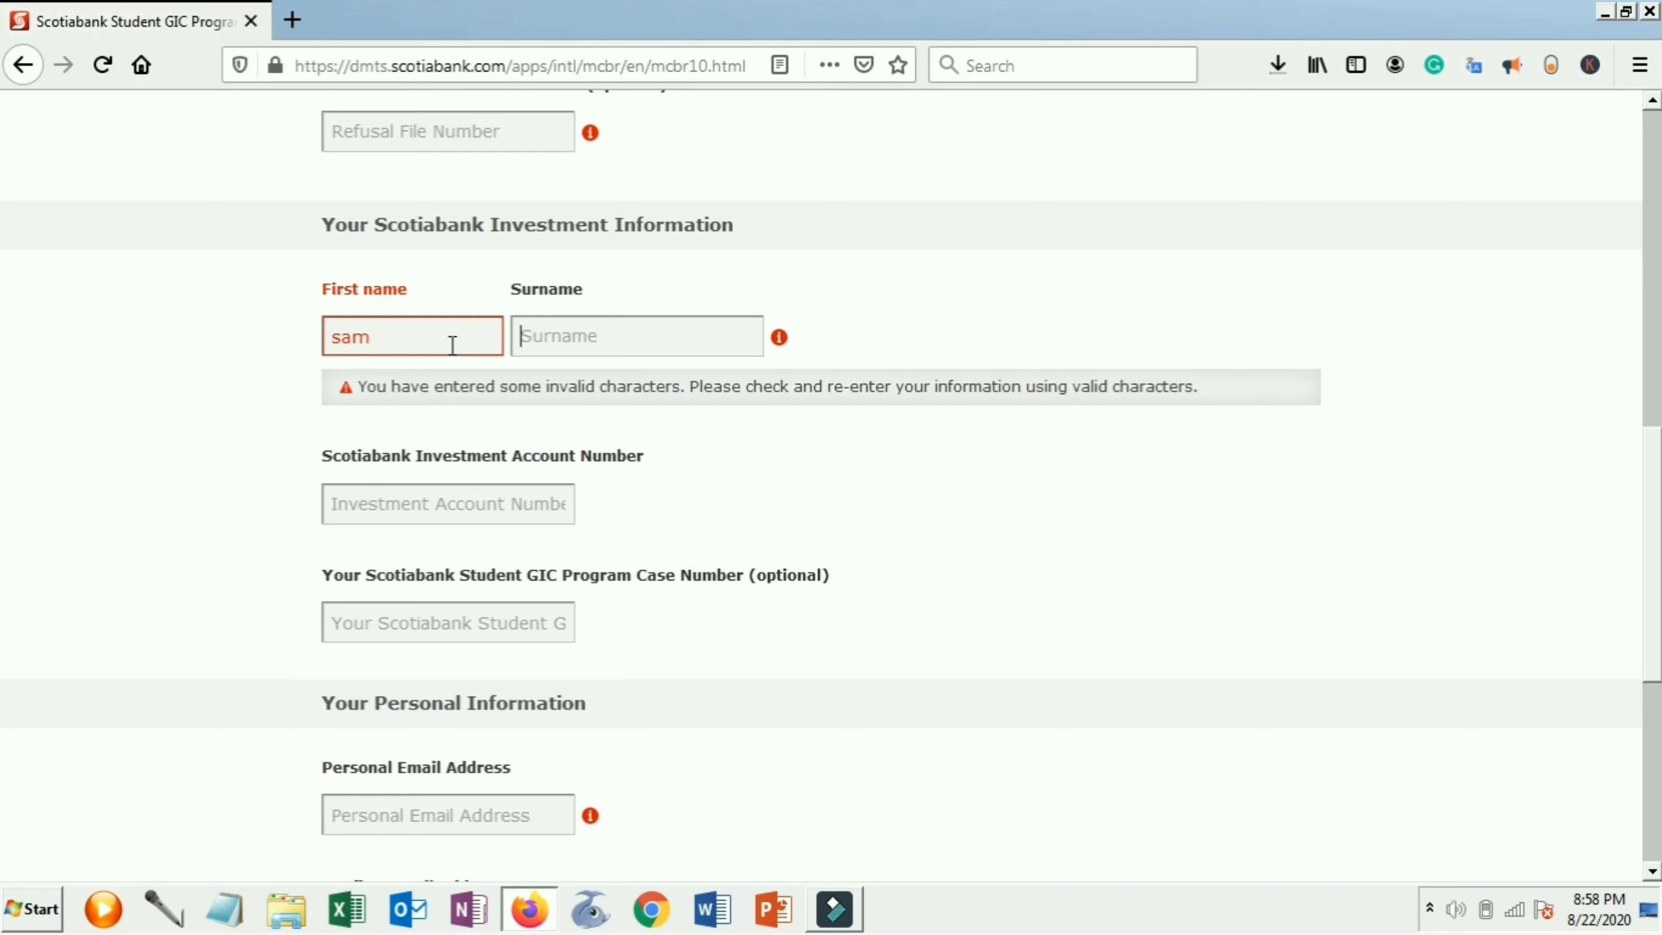
{"action": "key", "text": "BackSpace"}
{"action": "key", "text": "BackSpace"}
{"action": "key", "text": "BackSpace"}
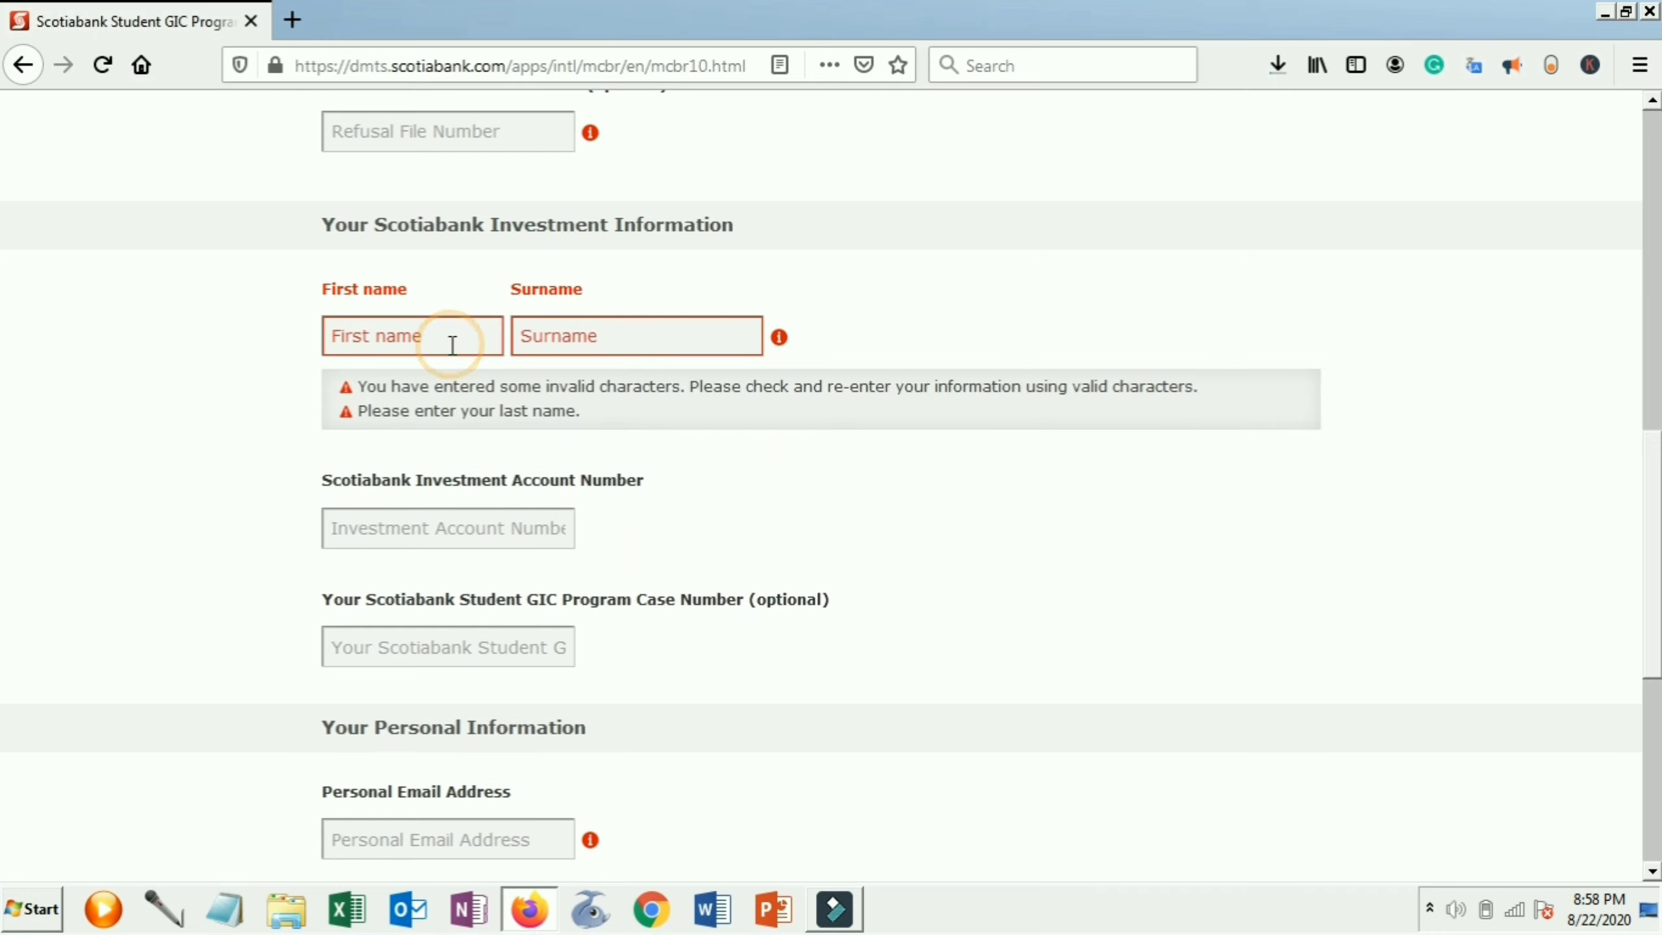
{"action": "key", "text": "Tab"}
{"action": "key", "text": "Caps_Lock"}
{"action": "type", "text": "Sa"}
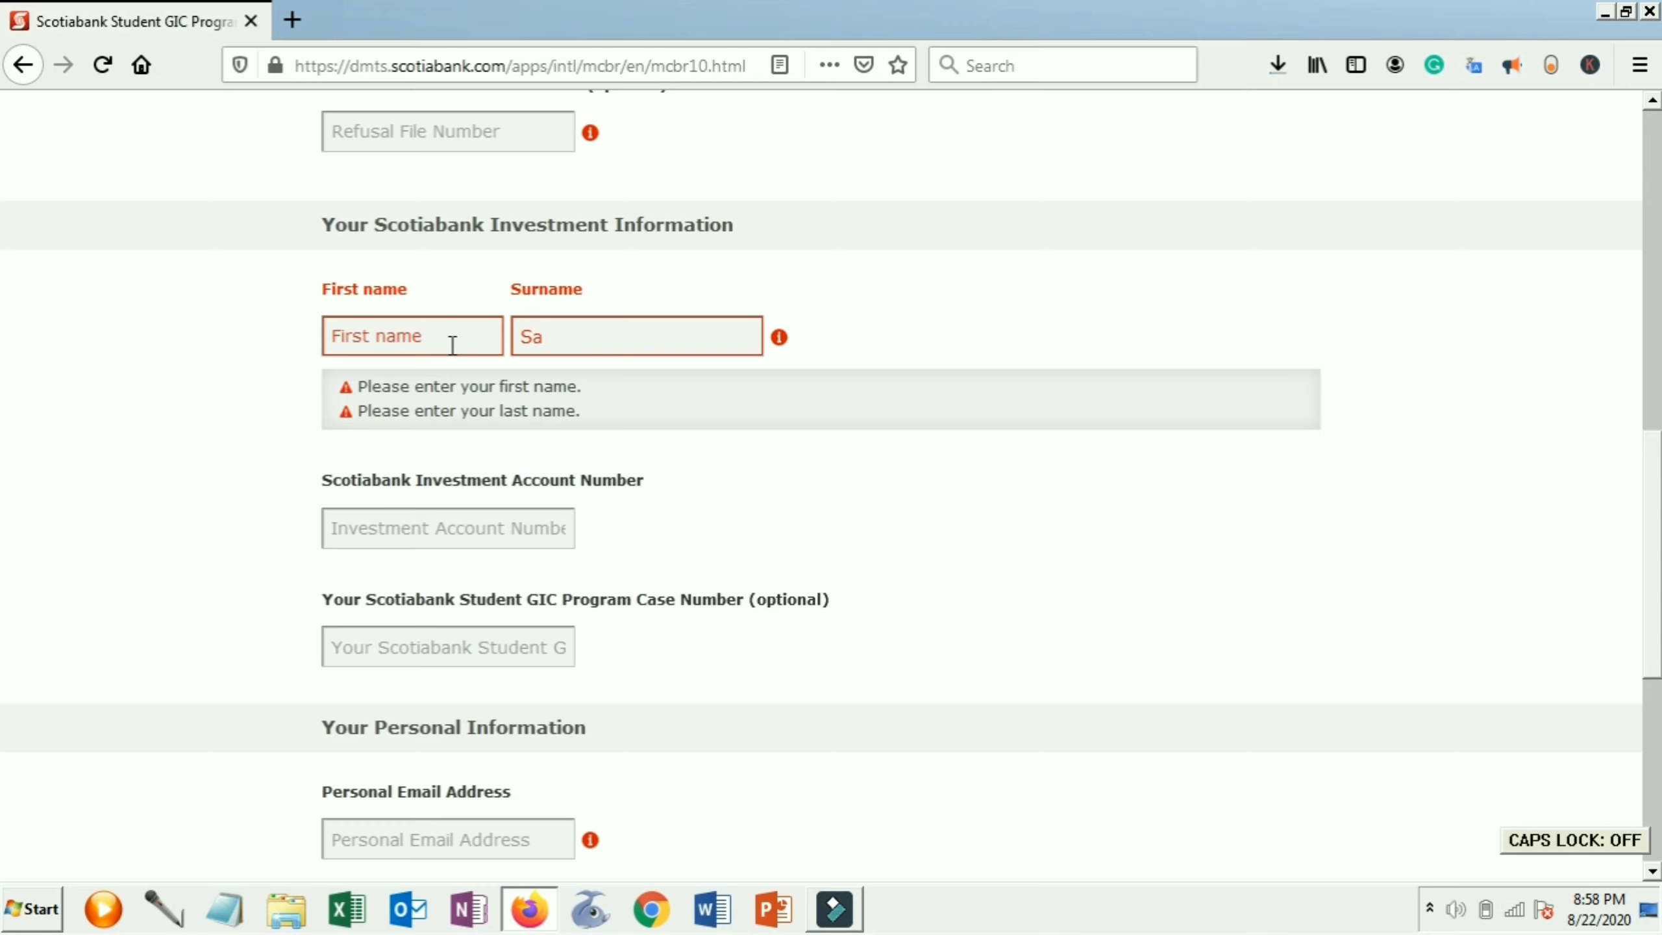
{"action": "left_click", "coordinate": [451, 345]}
{"action": "key", "text": "Caps_Lock"}
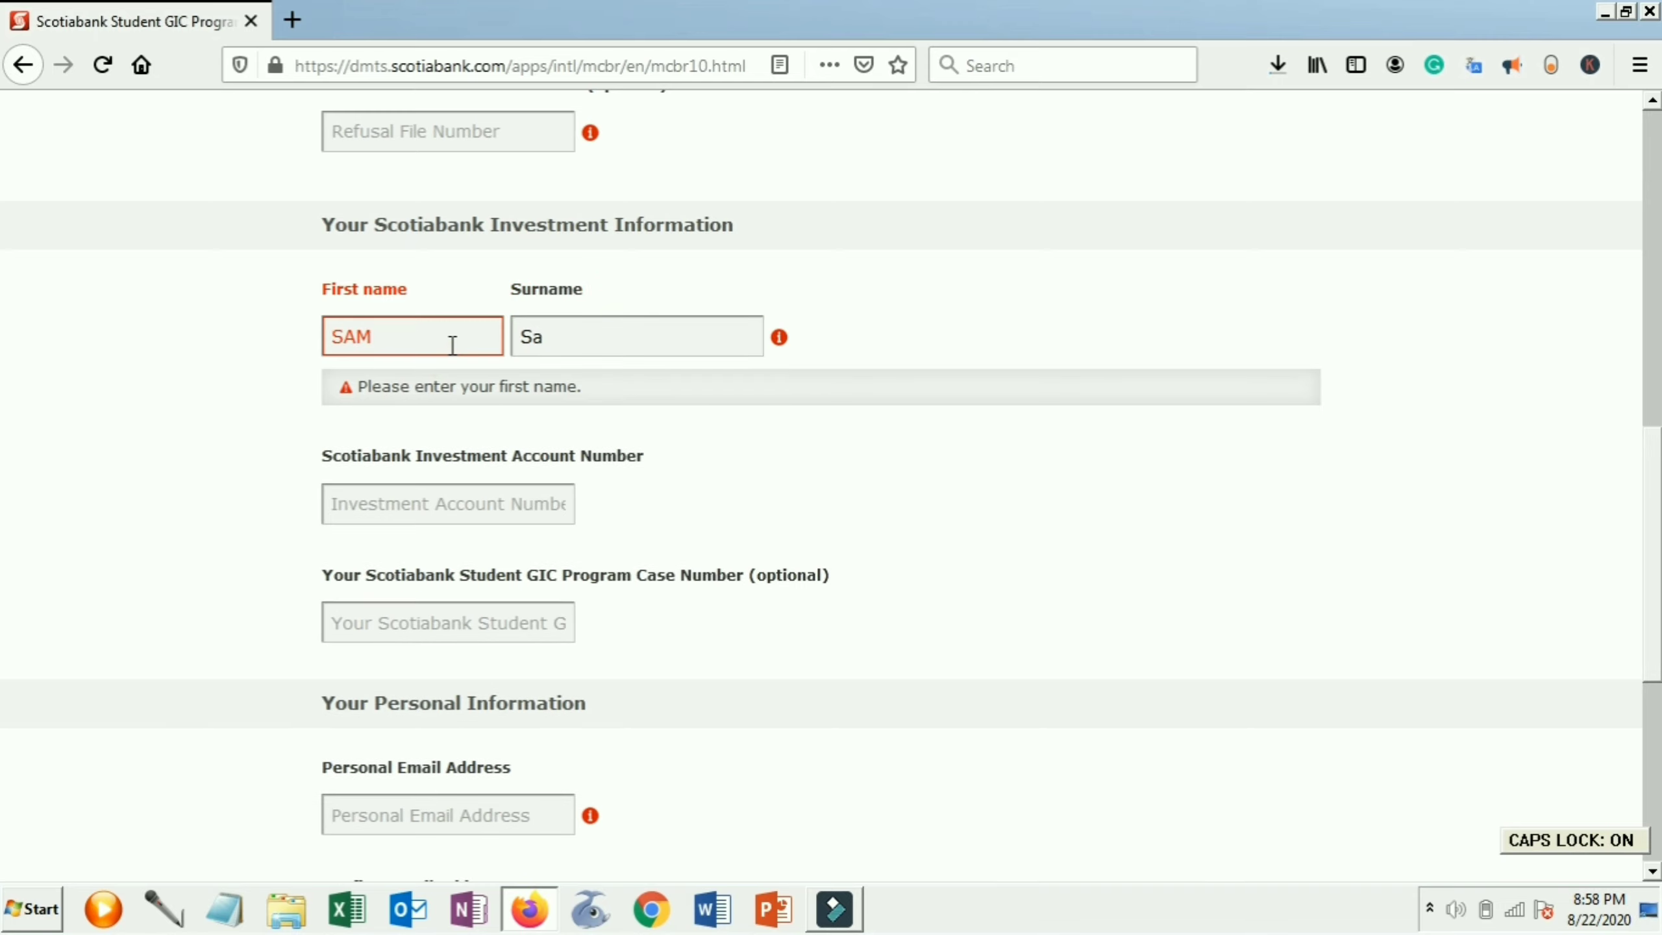
Enter the applicant's surname in capitals and the investment account number
{"action": "key", "text": "Tab"}
{"action": "key", "text": "BackSpace"}
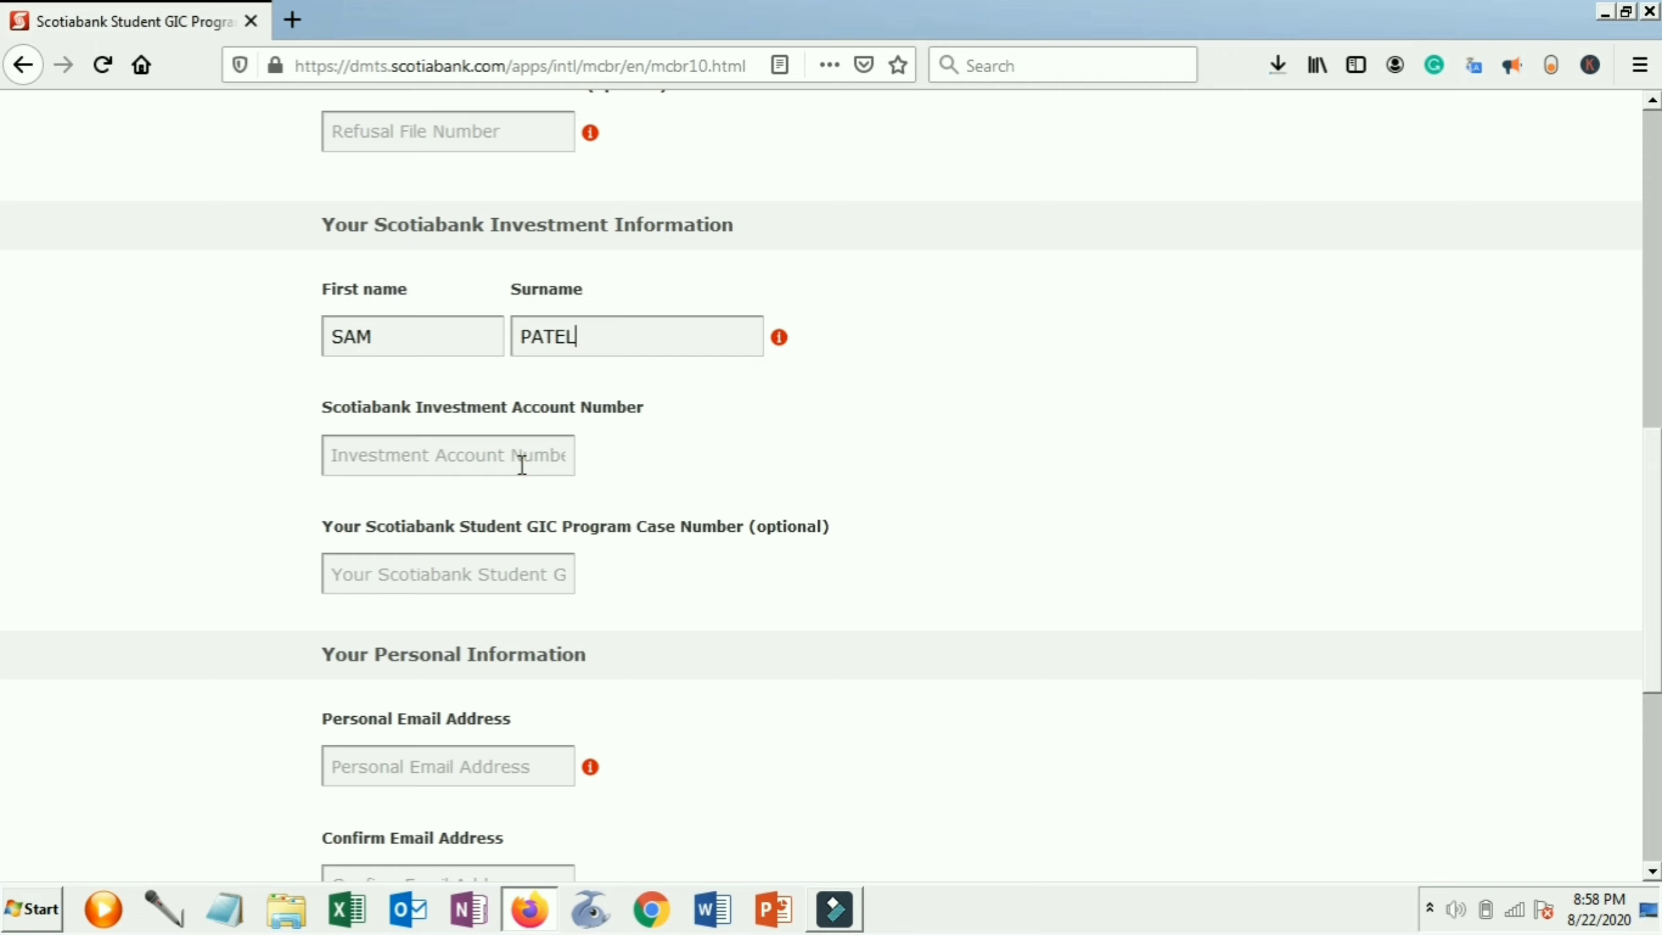
{"action": "left_click", "coordinate": [522, 463]}
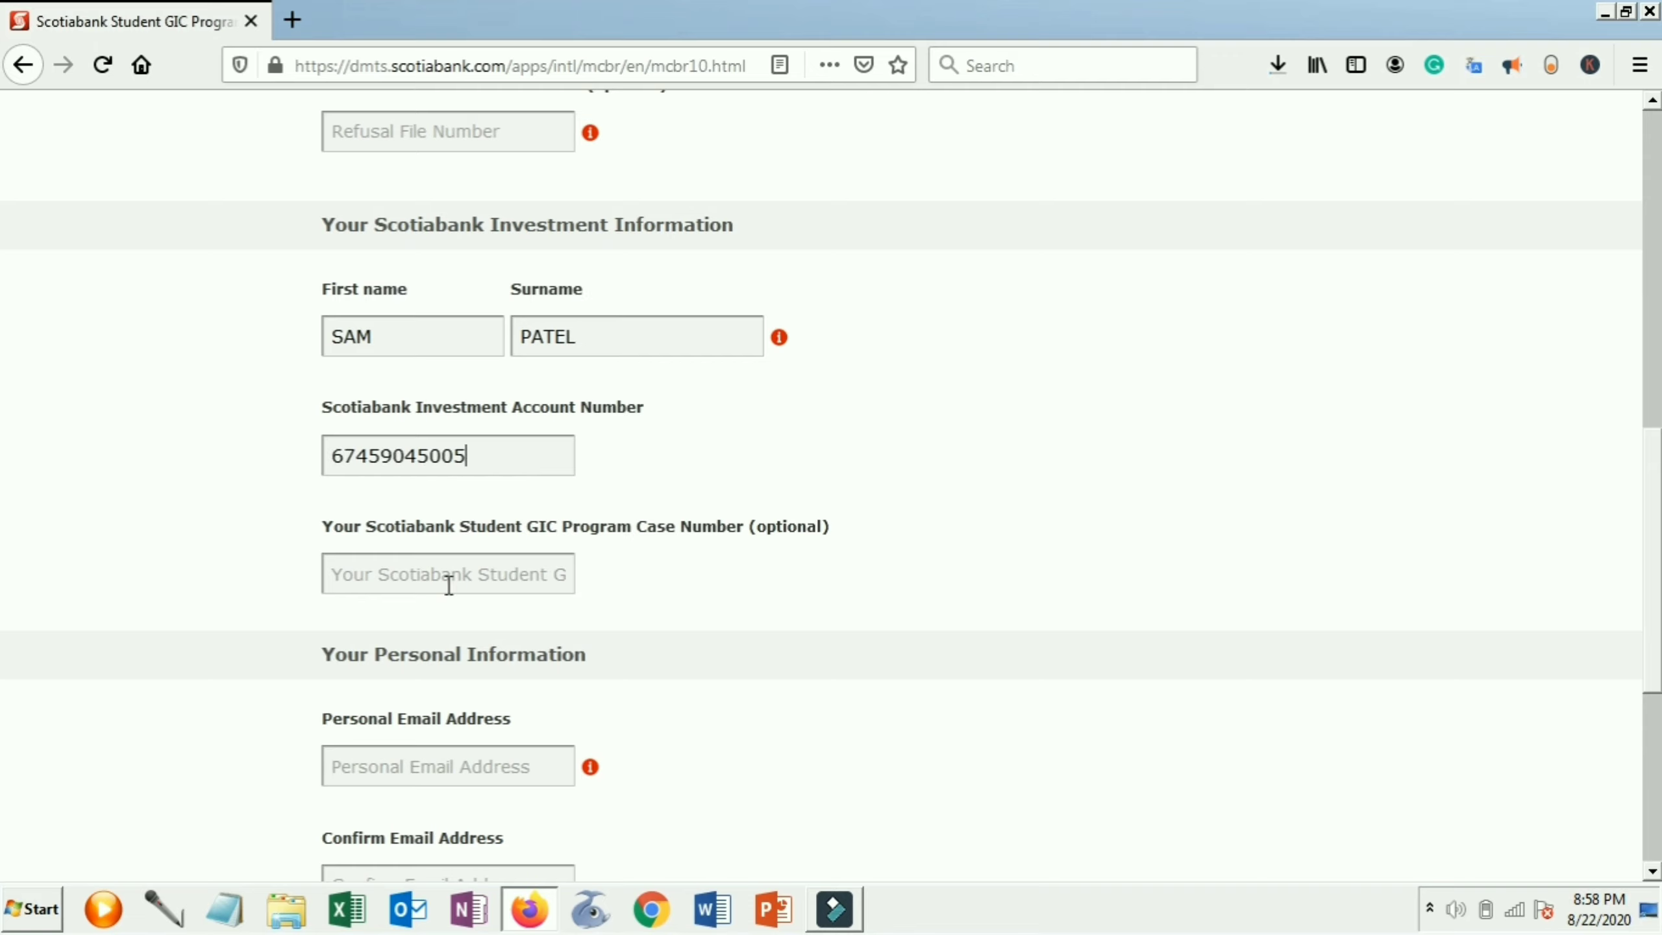
{"action": "left_click", "coordinate": [445, 583]}
Enter the applicant's personal e-mail address and confirm it in the second field
{"action": "left_click", "coordinate": [449, 753]}
{"action": "type", "text": "S"}
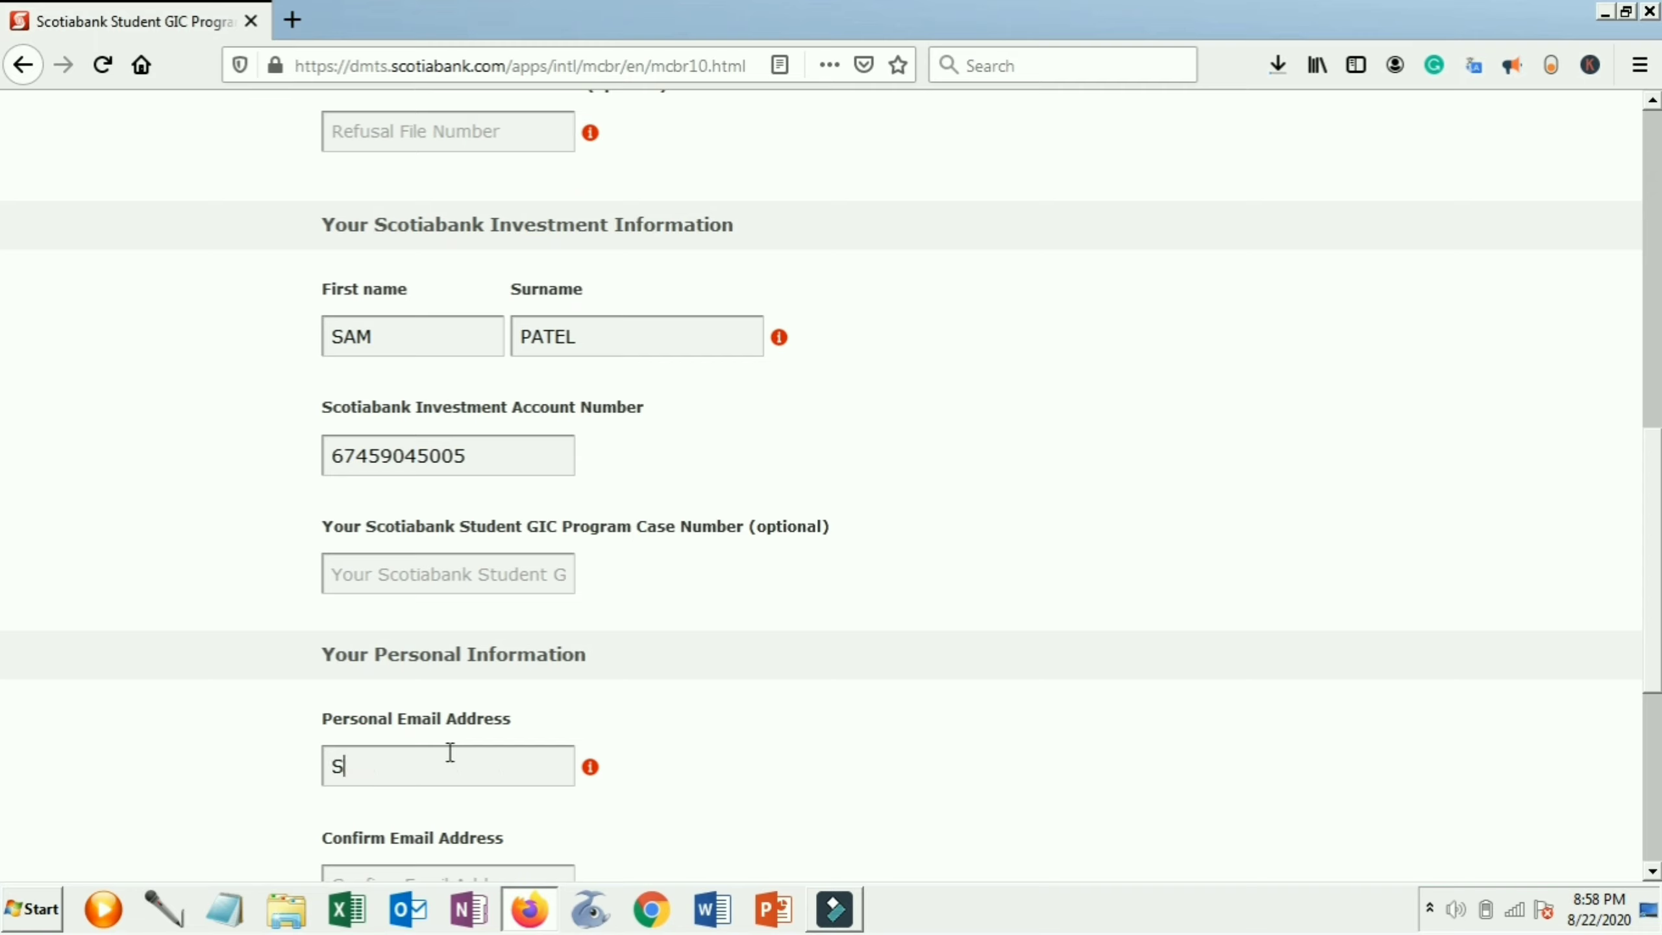
{"action": "key", "text": "BackSpace"}
{"action": "key", "text": "Caps_Lock"}
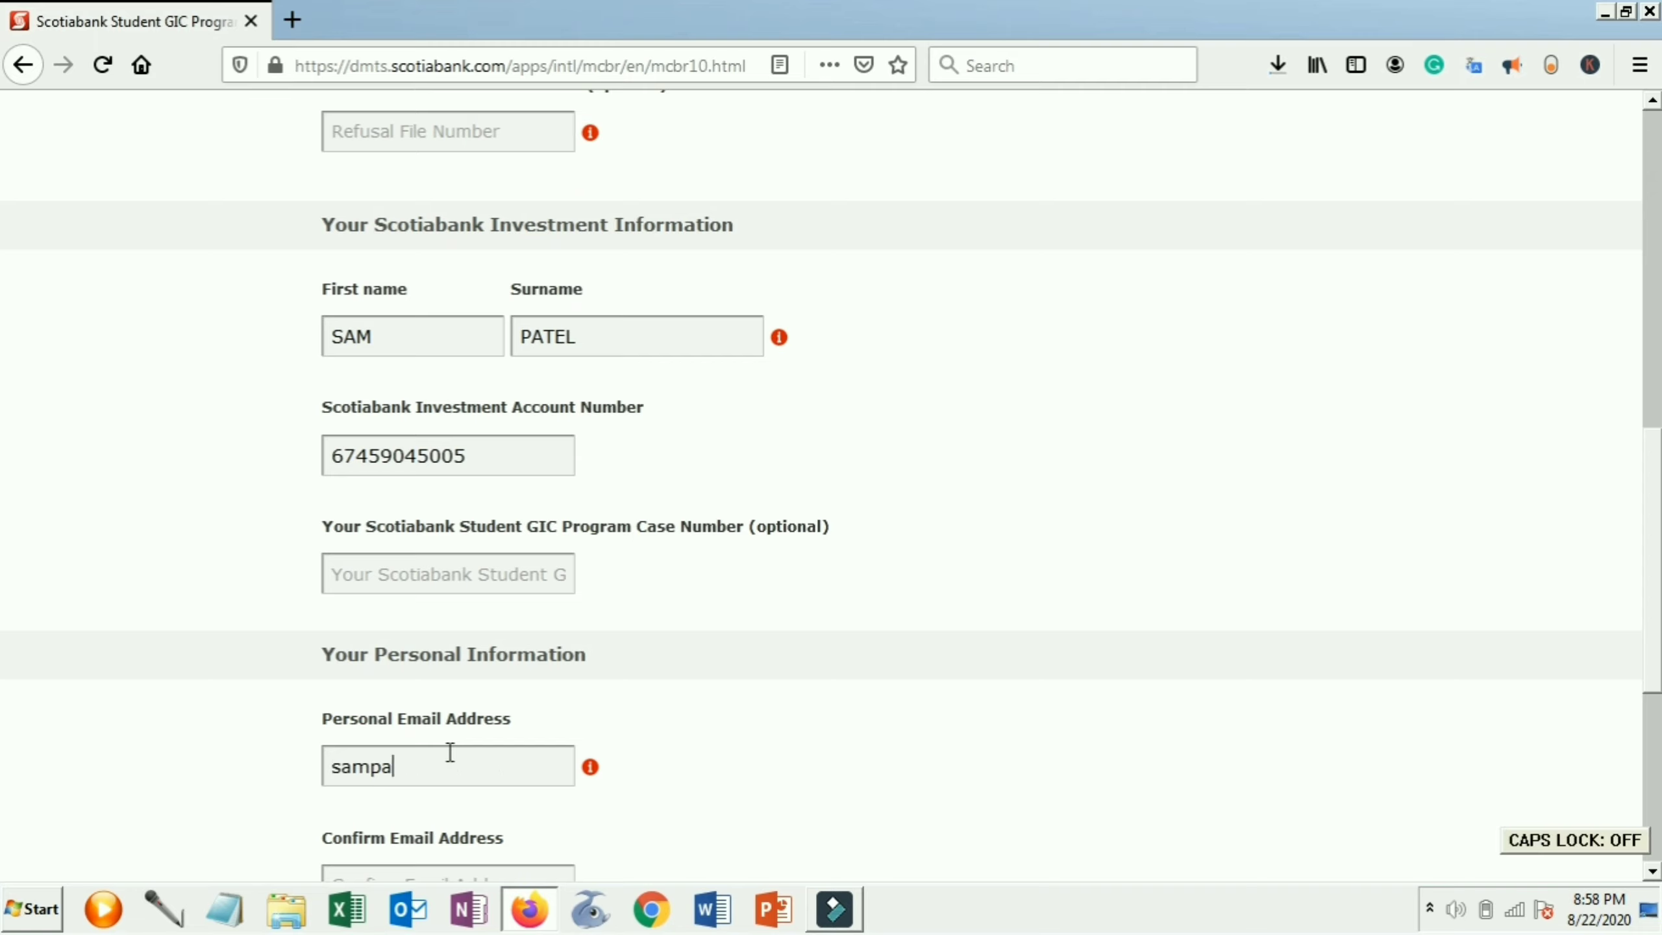
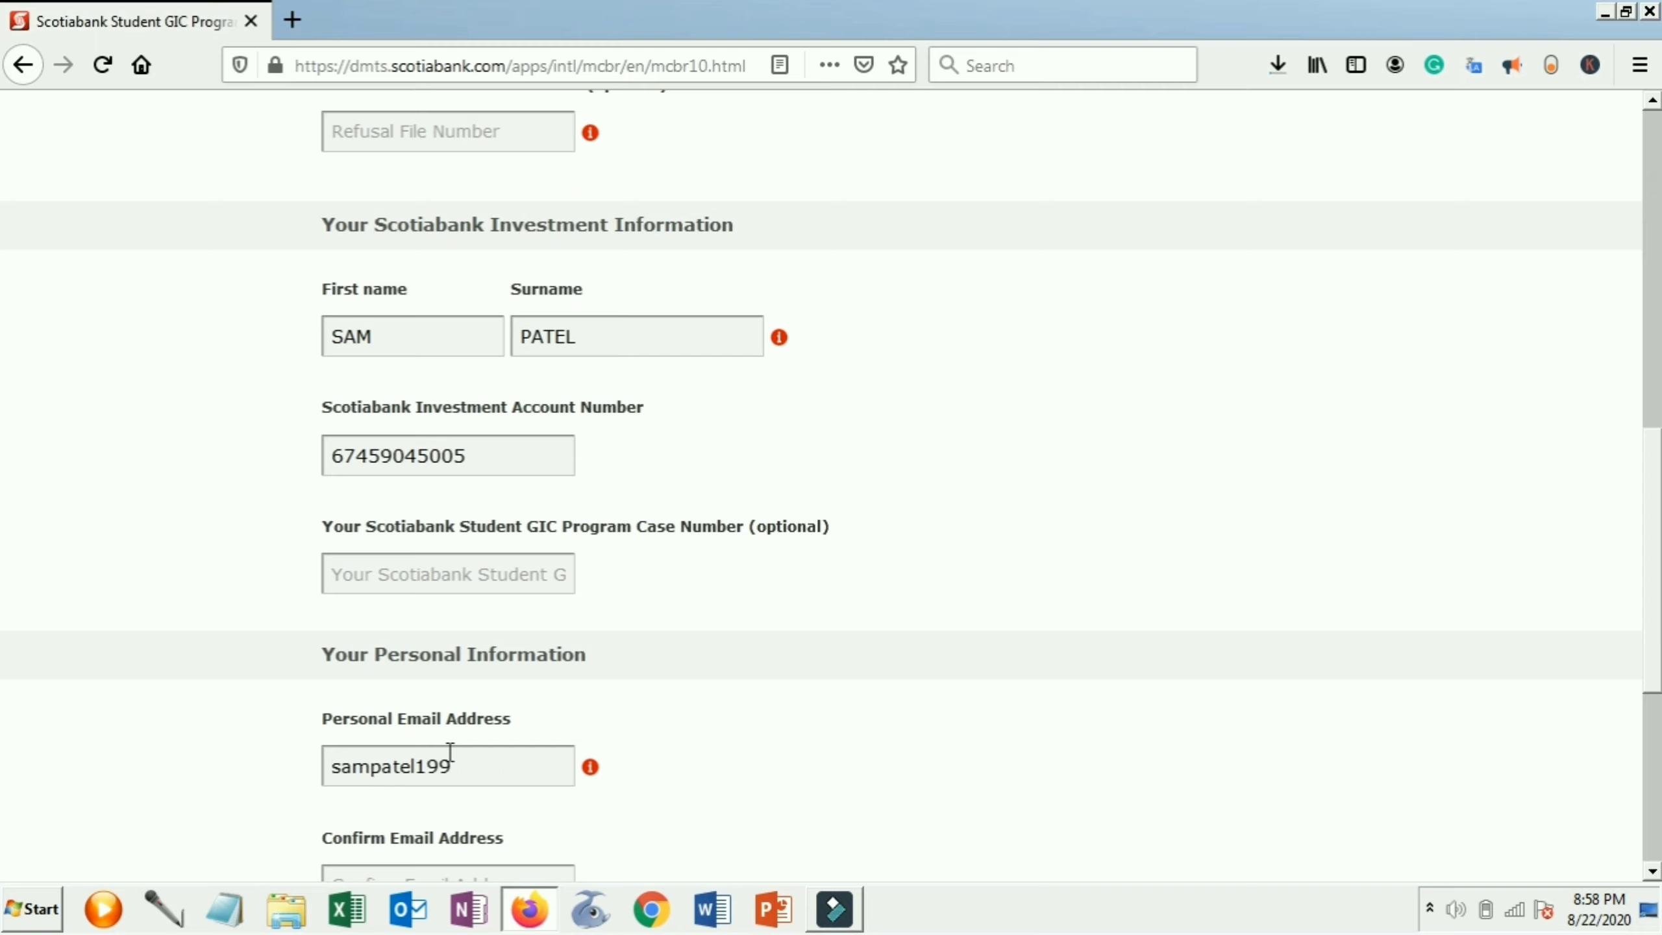
{"action": "key", "text": "Tab"}
{"action": "left_click", "coordinate": [759, 784]}
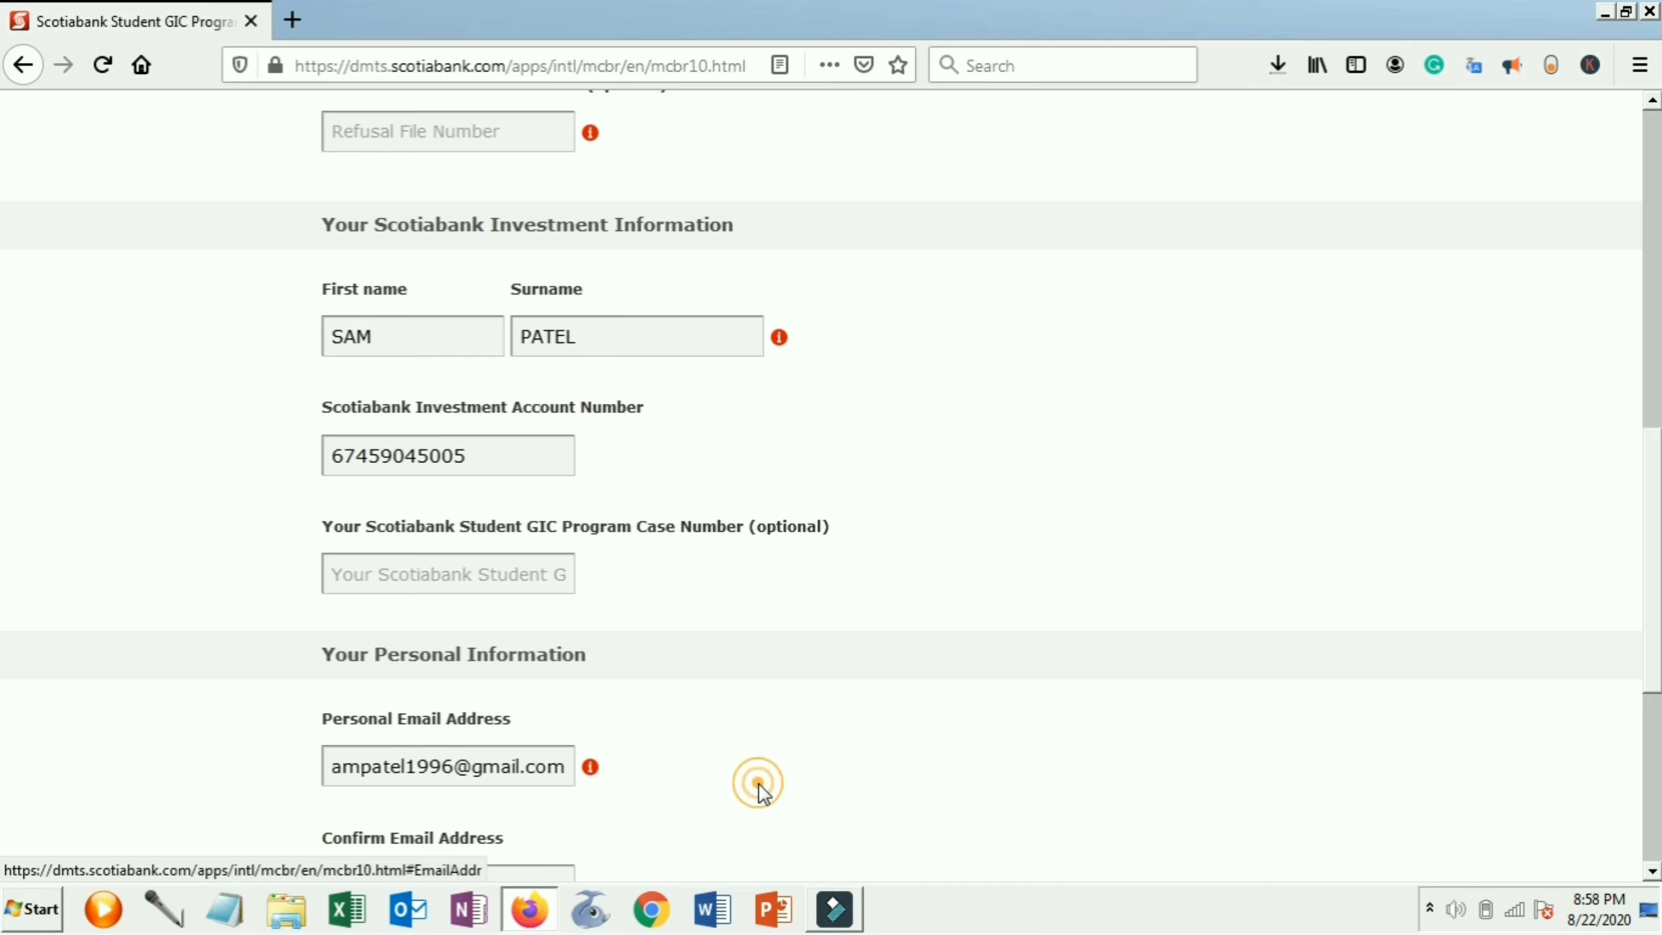
{"action": "scroll", "coordinate": [760, 786], "scroll_direction": "down", "scroll_amount": 2}
{"action": "left_click", "coordinate": [399, 760]}
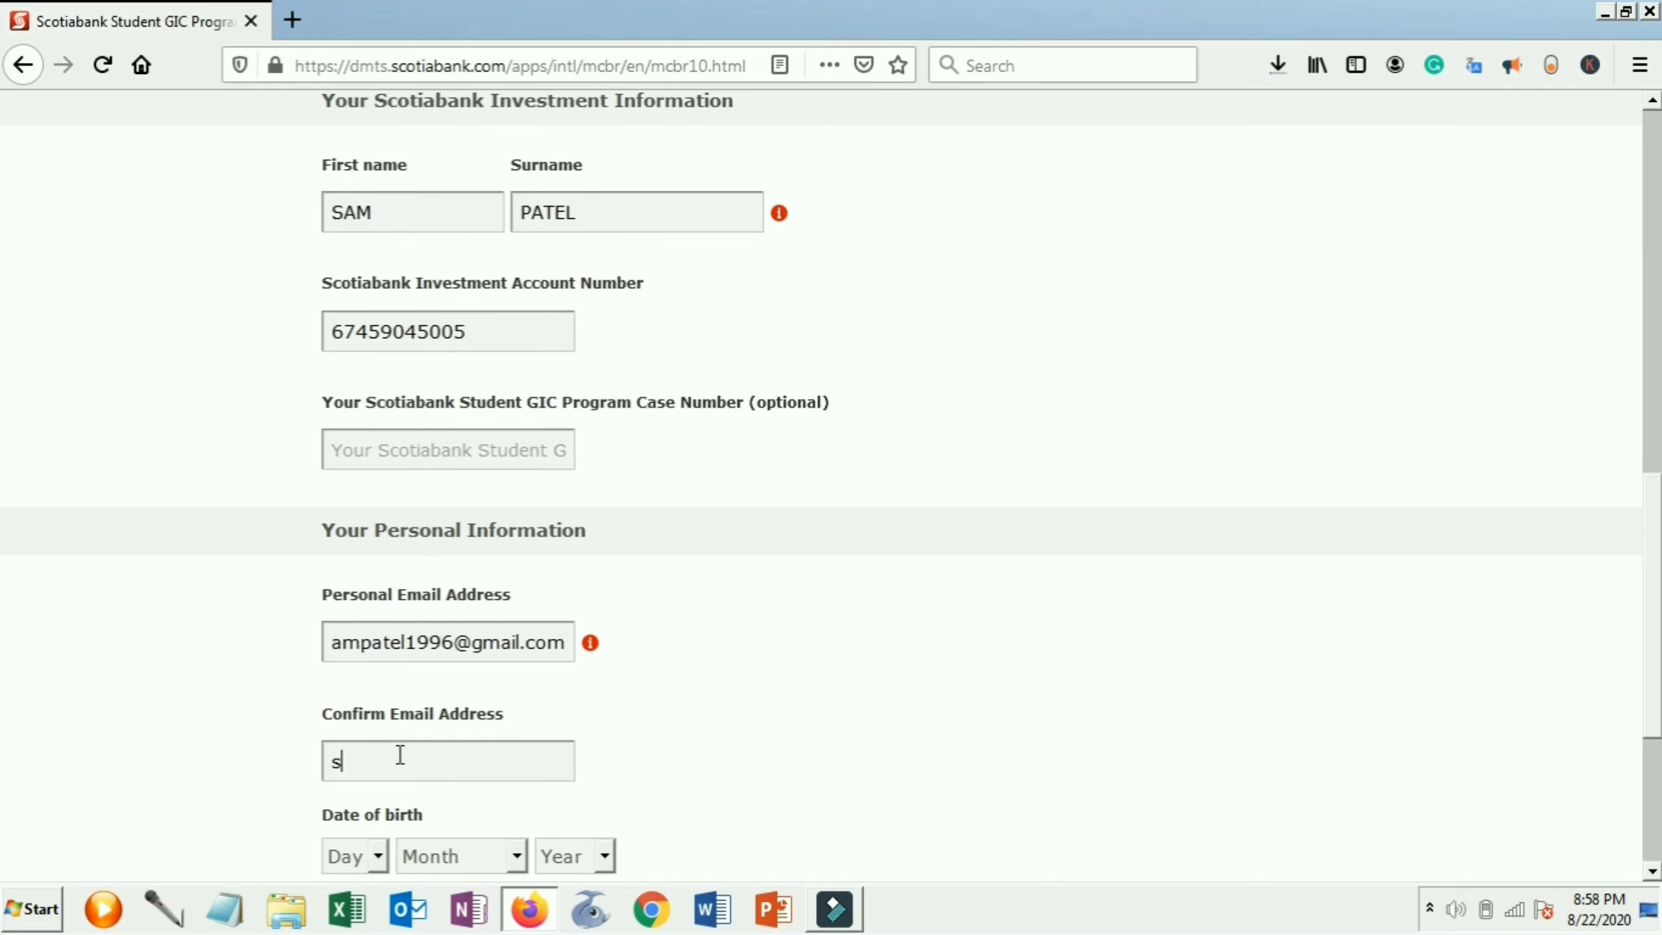
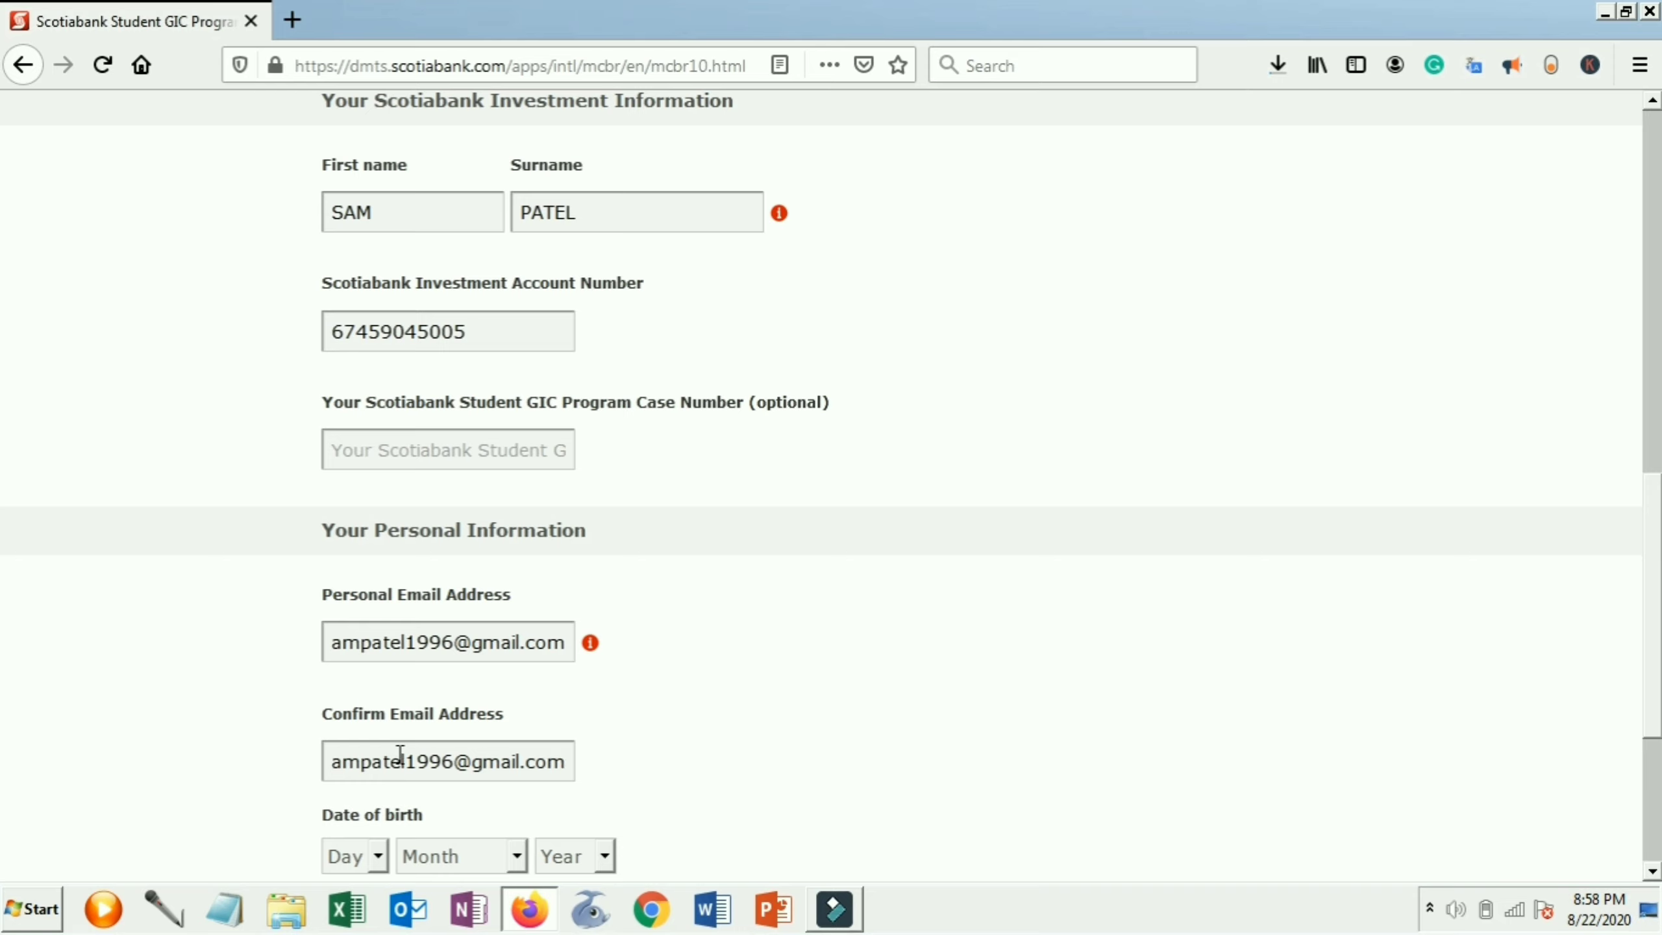
Try typing the birth date into the Day, Month and Year lists by keyboard
{"action": "left_click", "coordinate": [353, 858]}
{"action": "key", "text": "1"}
{"action": "key", "text": "4"}
{"action": "key", "text": "Return"}
{"action": "key", "text": "Tab"}
{"action": "key", "text": "Tab"}
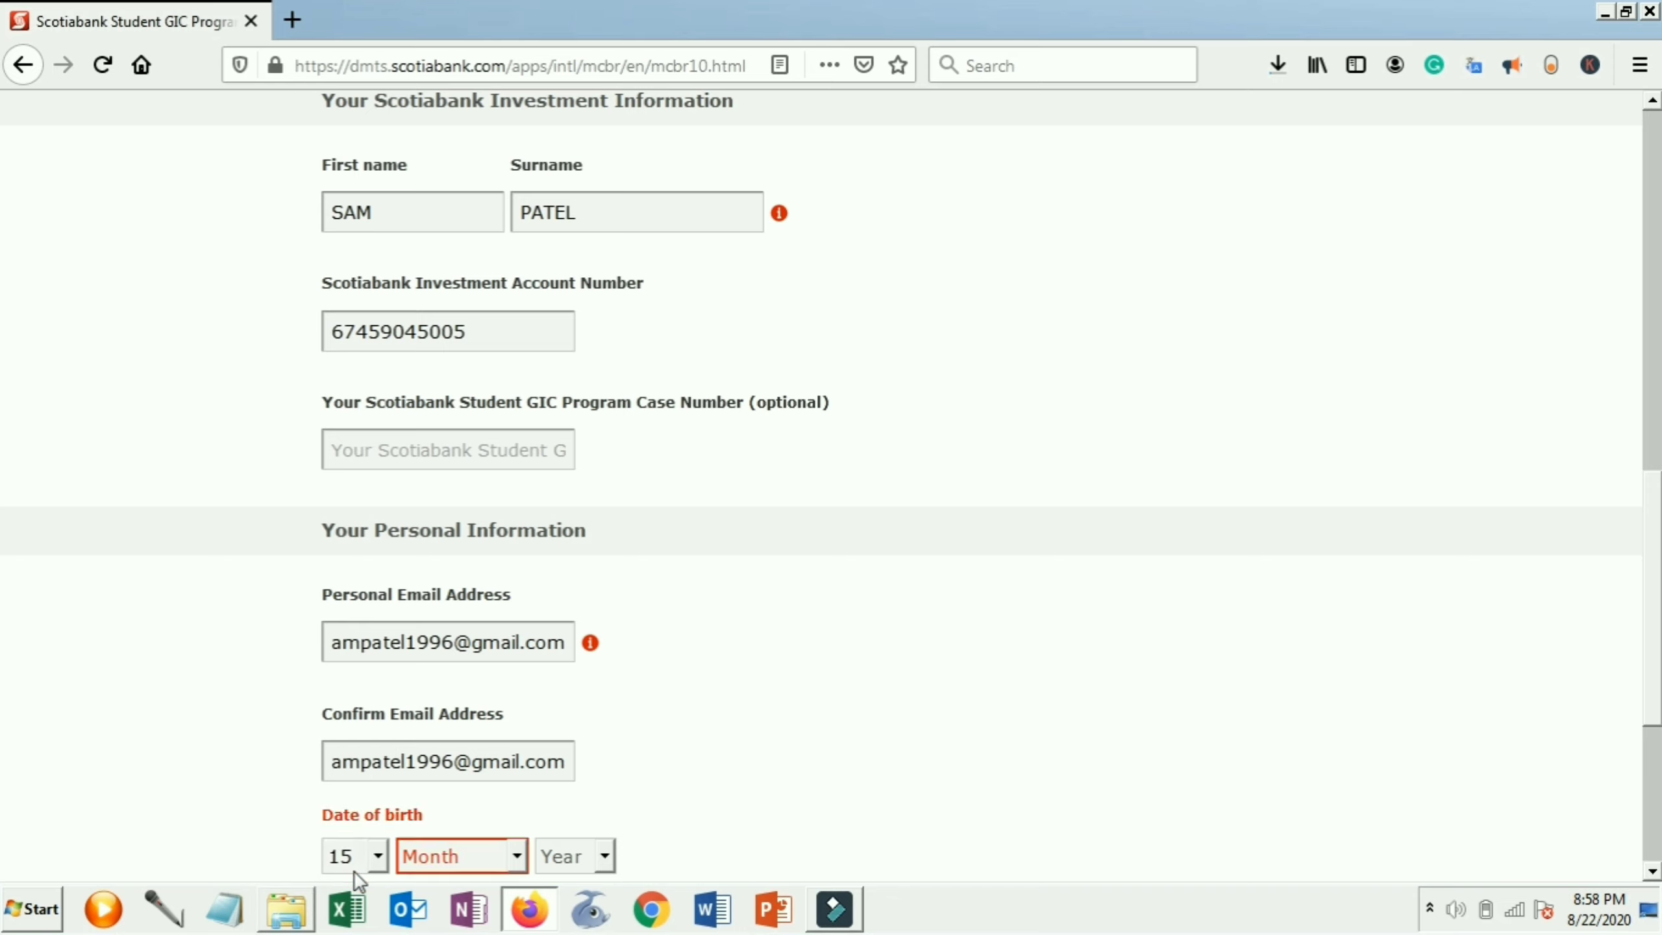
{"action": "key", "text": "2"}
{"action": "key", "text": "0"}
{"action": "key", "text": "0"}
{"action": "key", "text": "7"}
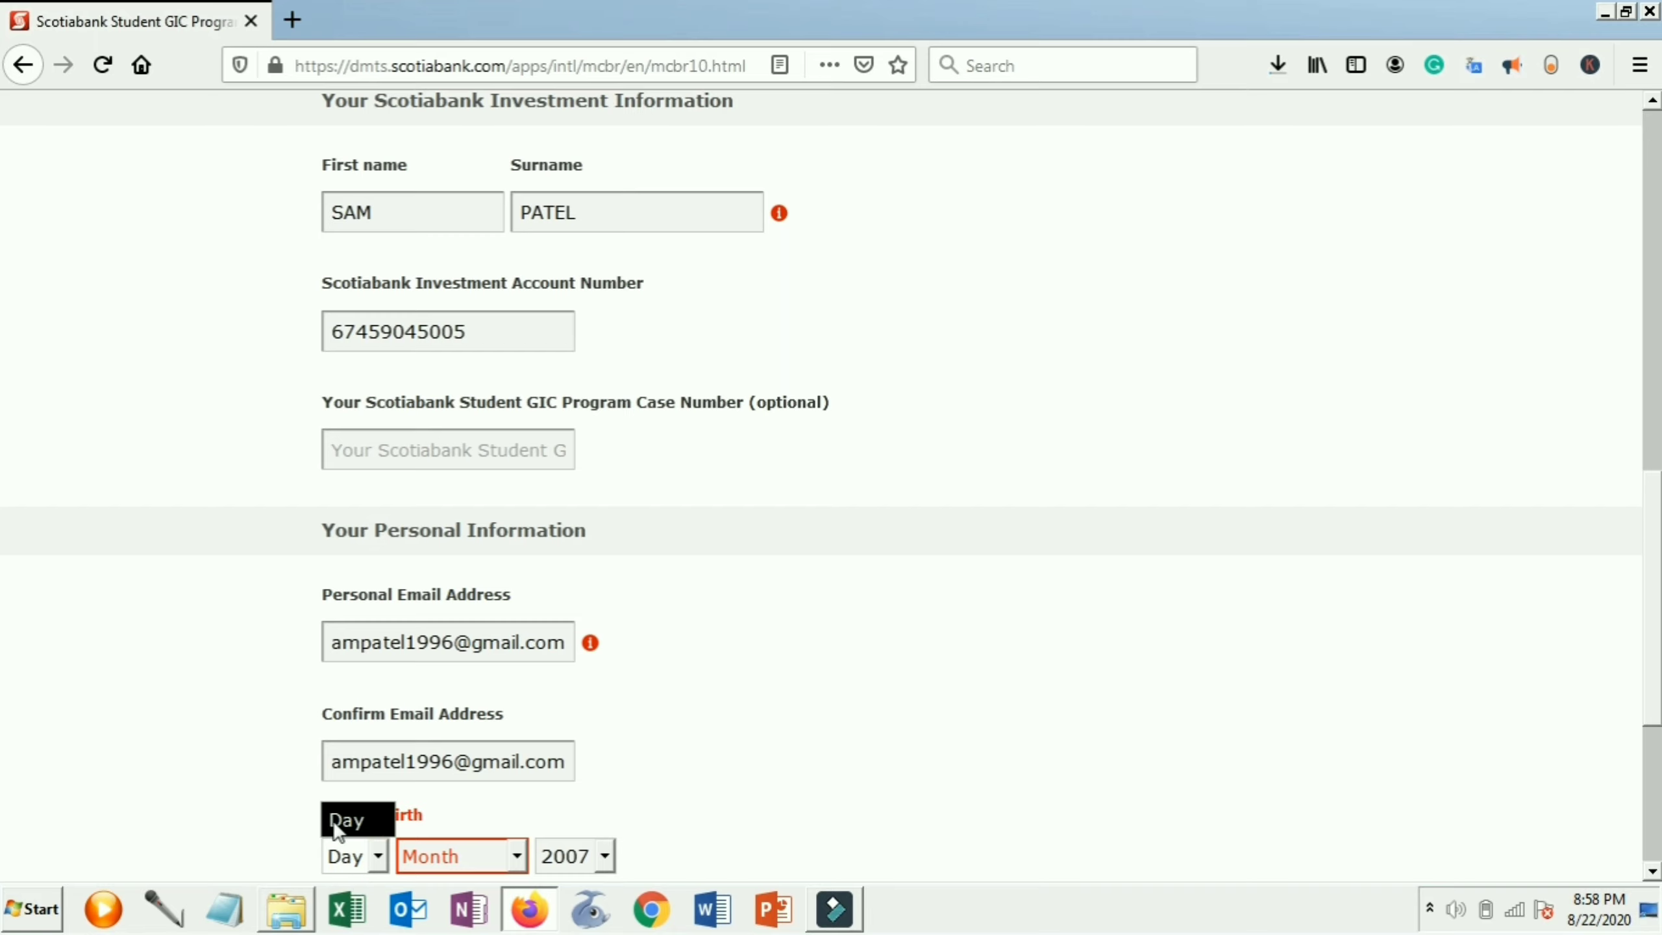
{"action": "left_click", "coordinate": [382, 833]}
{"action": "left_click", "coordinate": [809, 726]}
{"action": "scroll", "coordinate": [802, 736], "scroll_direction": "down", "scroll_amount": 5}
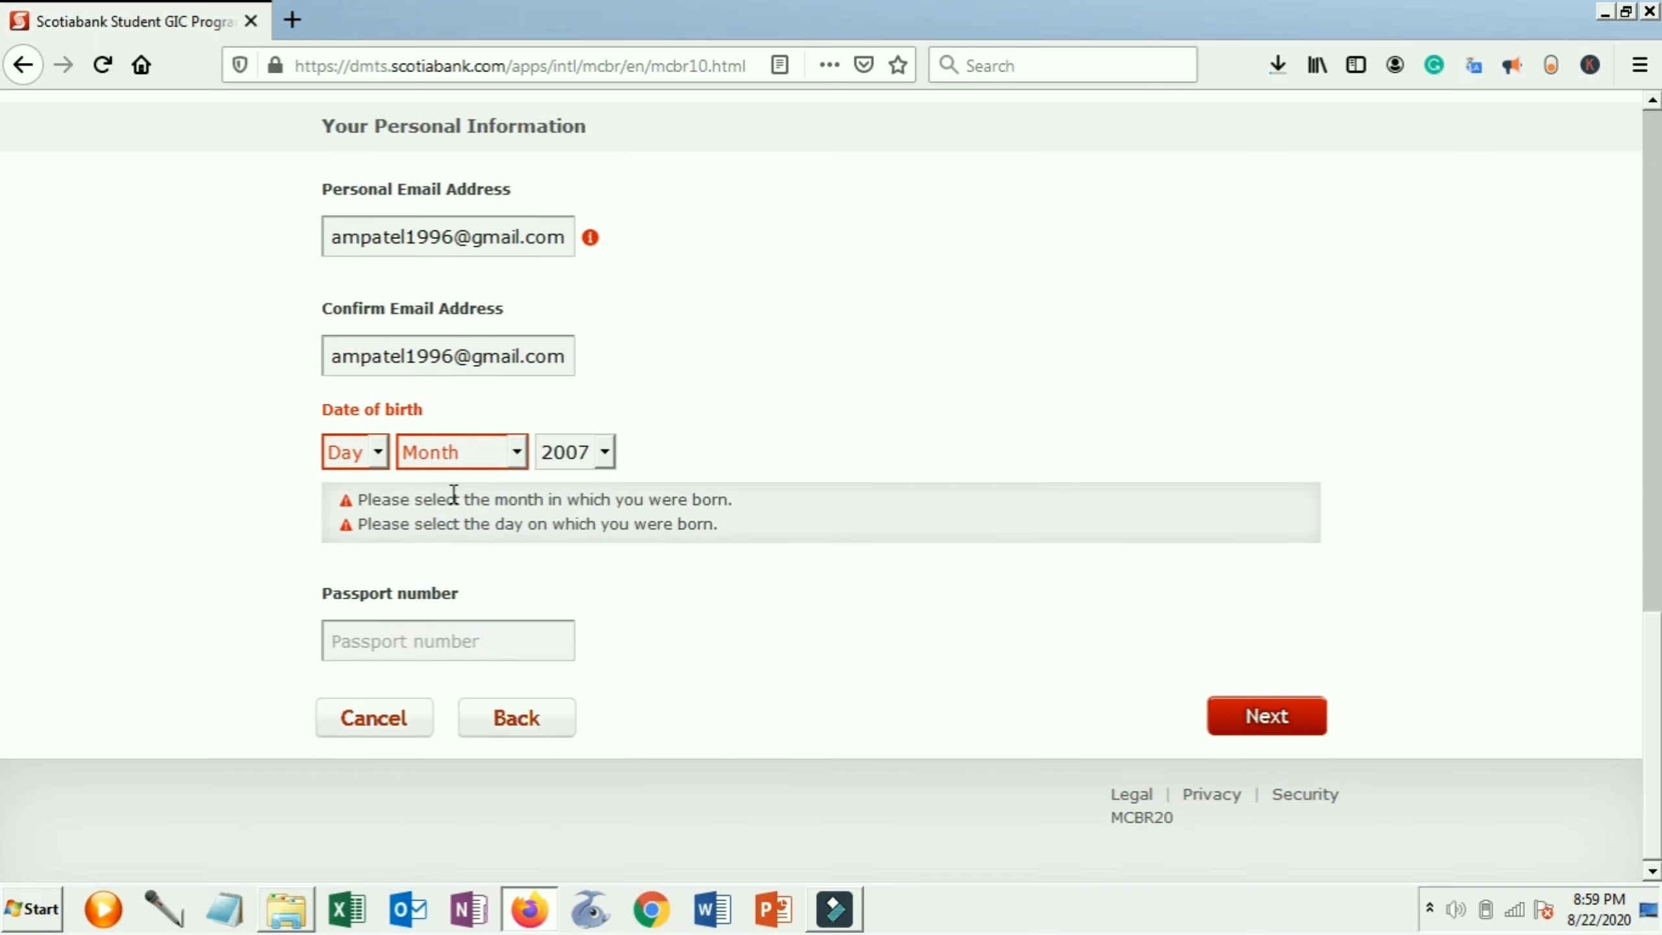
{"action": "left_click", "coordinate": [463, 470]}
{"action": "left_click", "coordinate": [475, 563]}
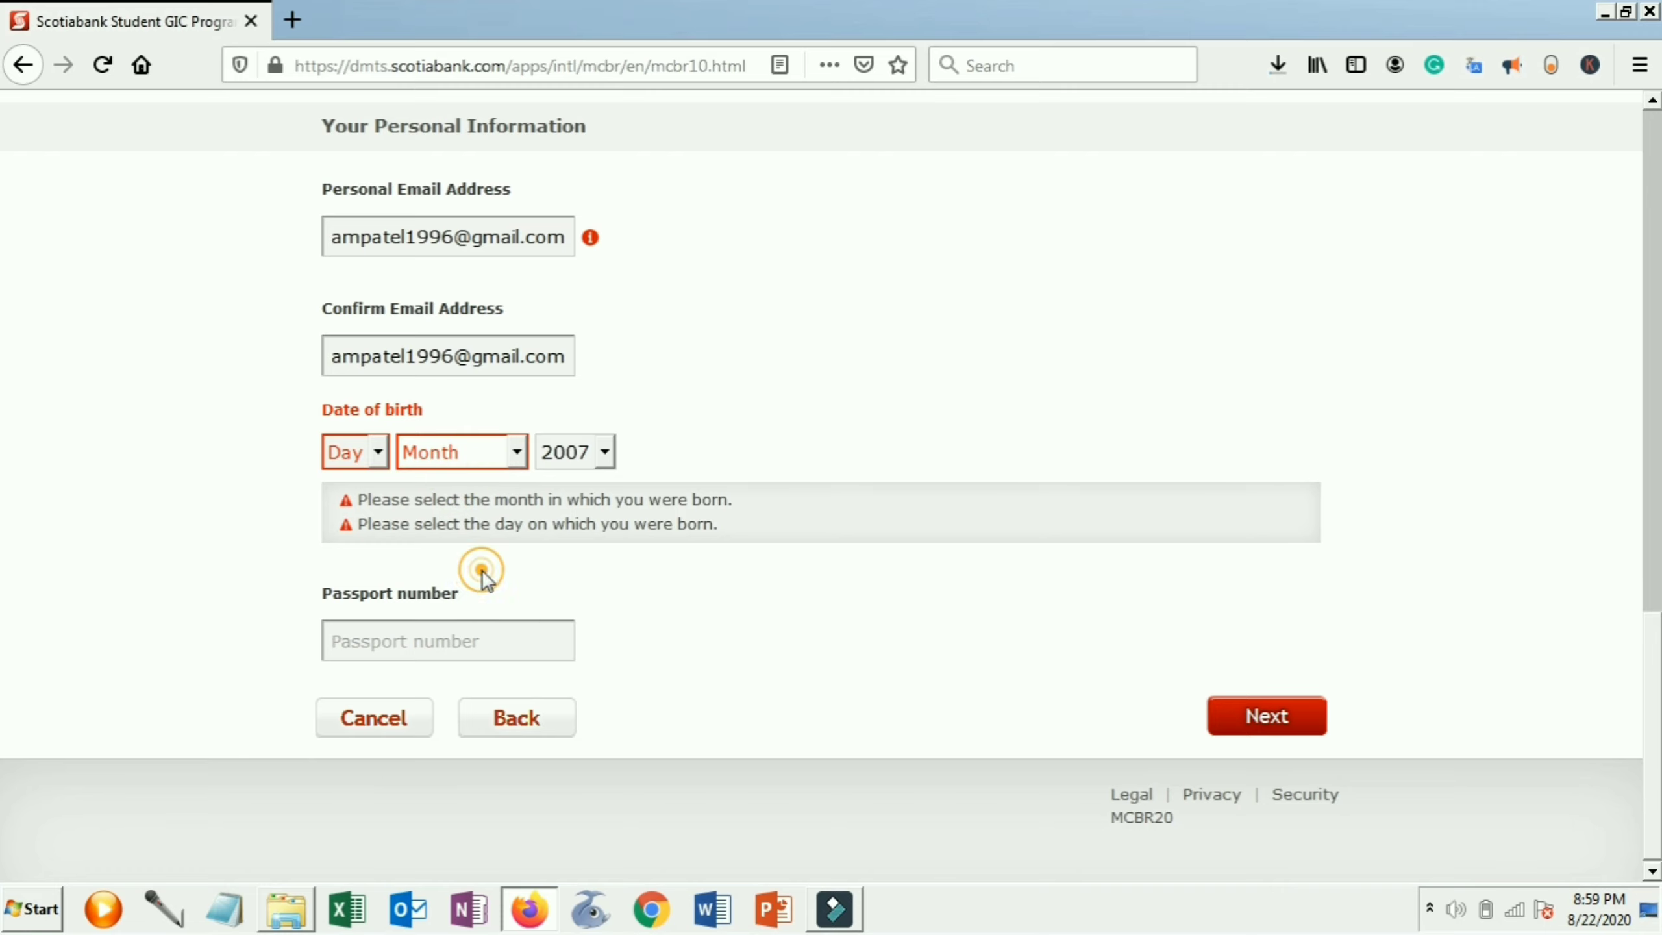
{"action": "left_click", "coordinate": [574, 452]}
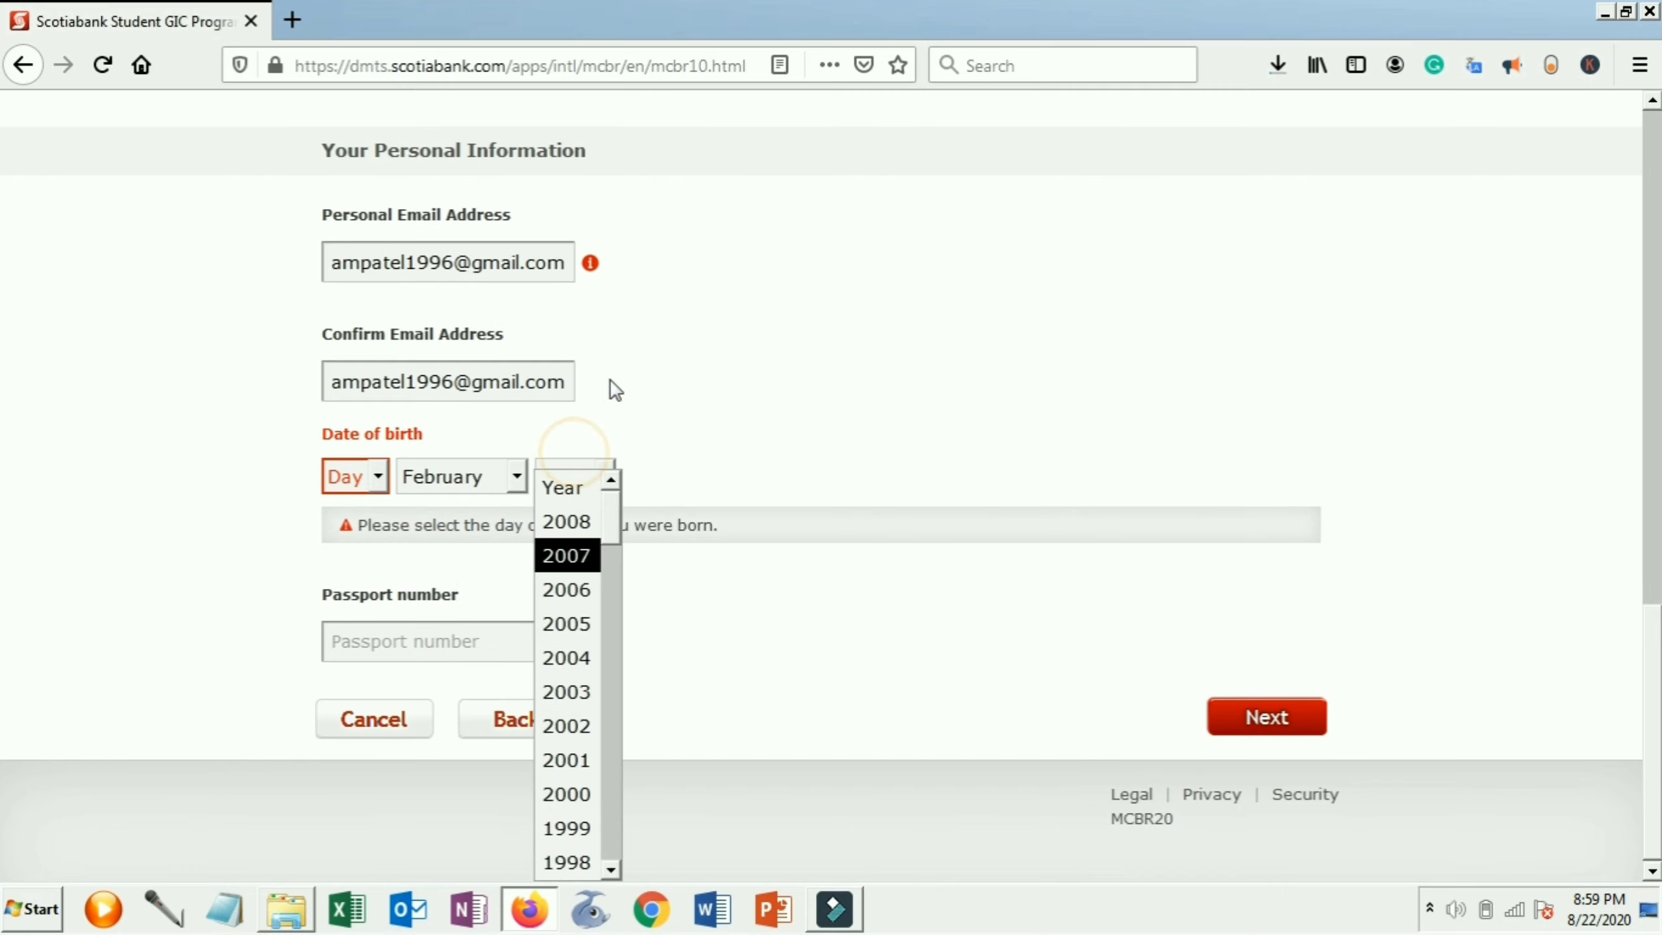
{"action": "left_click", "coordinate": [585, 862]}
{"action": "left_click", "coordinate": [375, 475]}
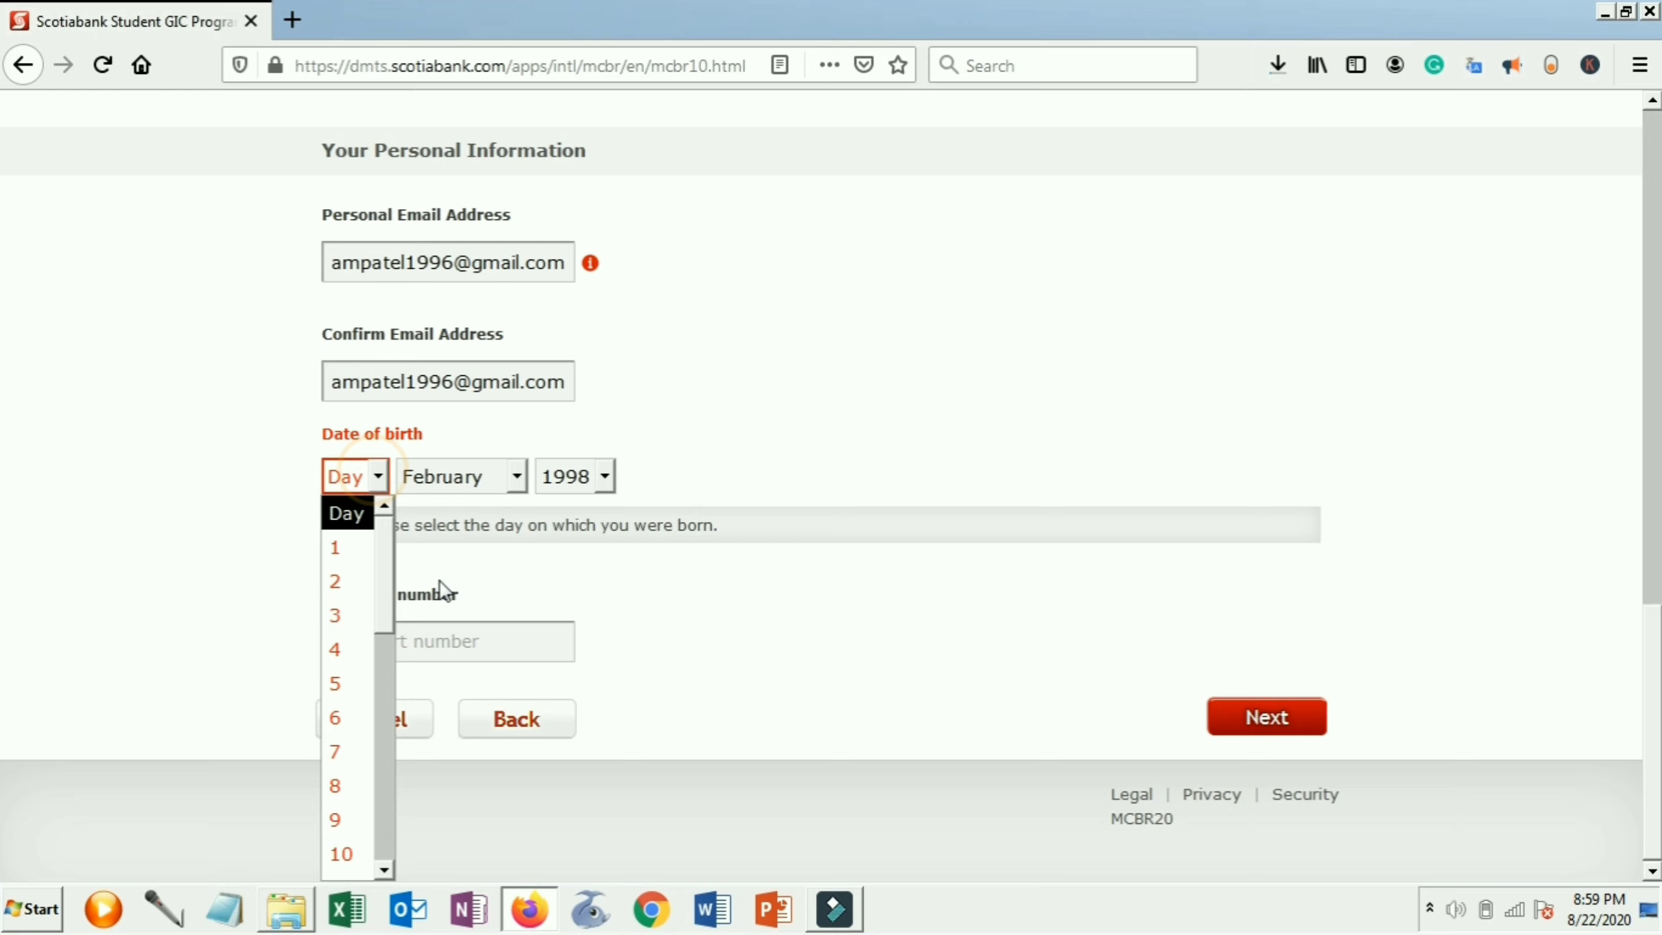
{"action": "left_click", "coordinate": [346, 764]}
Enter the passport number, correcting its first letter to a capital
{"action": "left_click", "coordinate": [420, 648]}
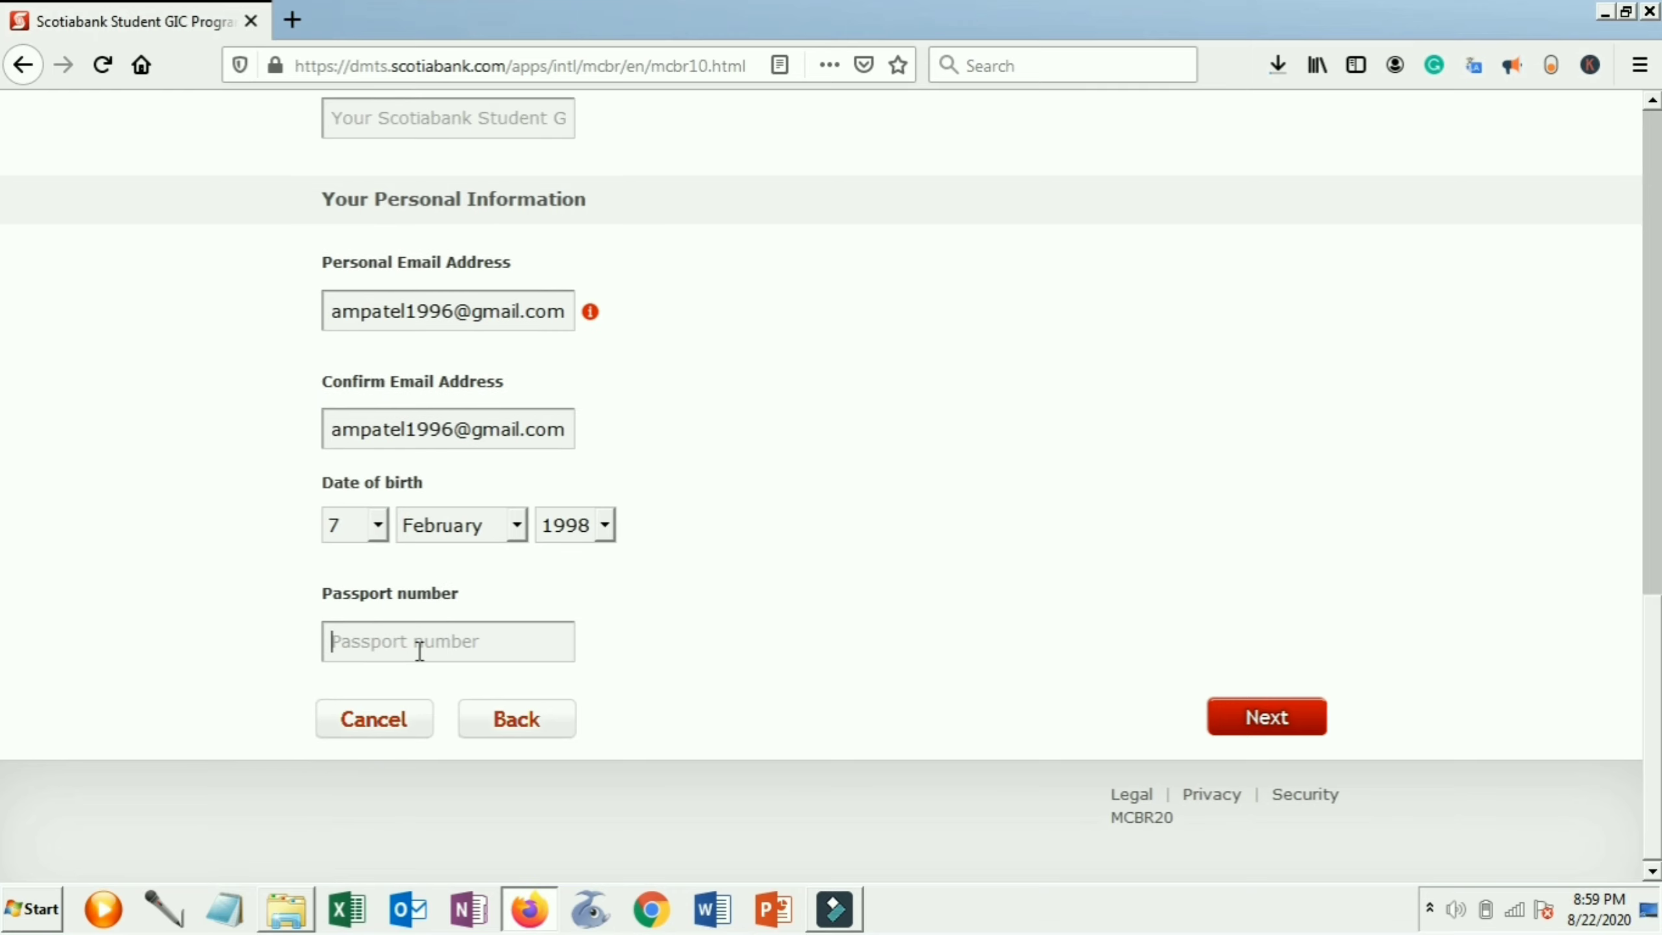
{"action": "left_click", "coordinate": [338, 641]}
{"action": "key", "text": "BackSpace"}
{"action": "key", "text": "Caps_Lock"}
Finish the passport number, go to Step 2 and enter a digits-only bank account number
{"action": "type", "text": "T"}
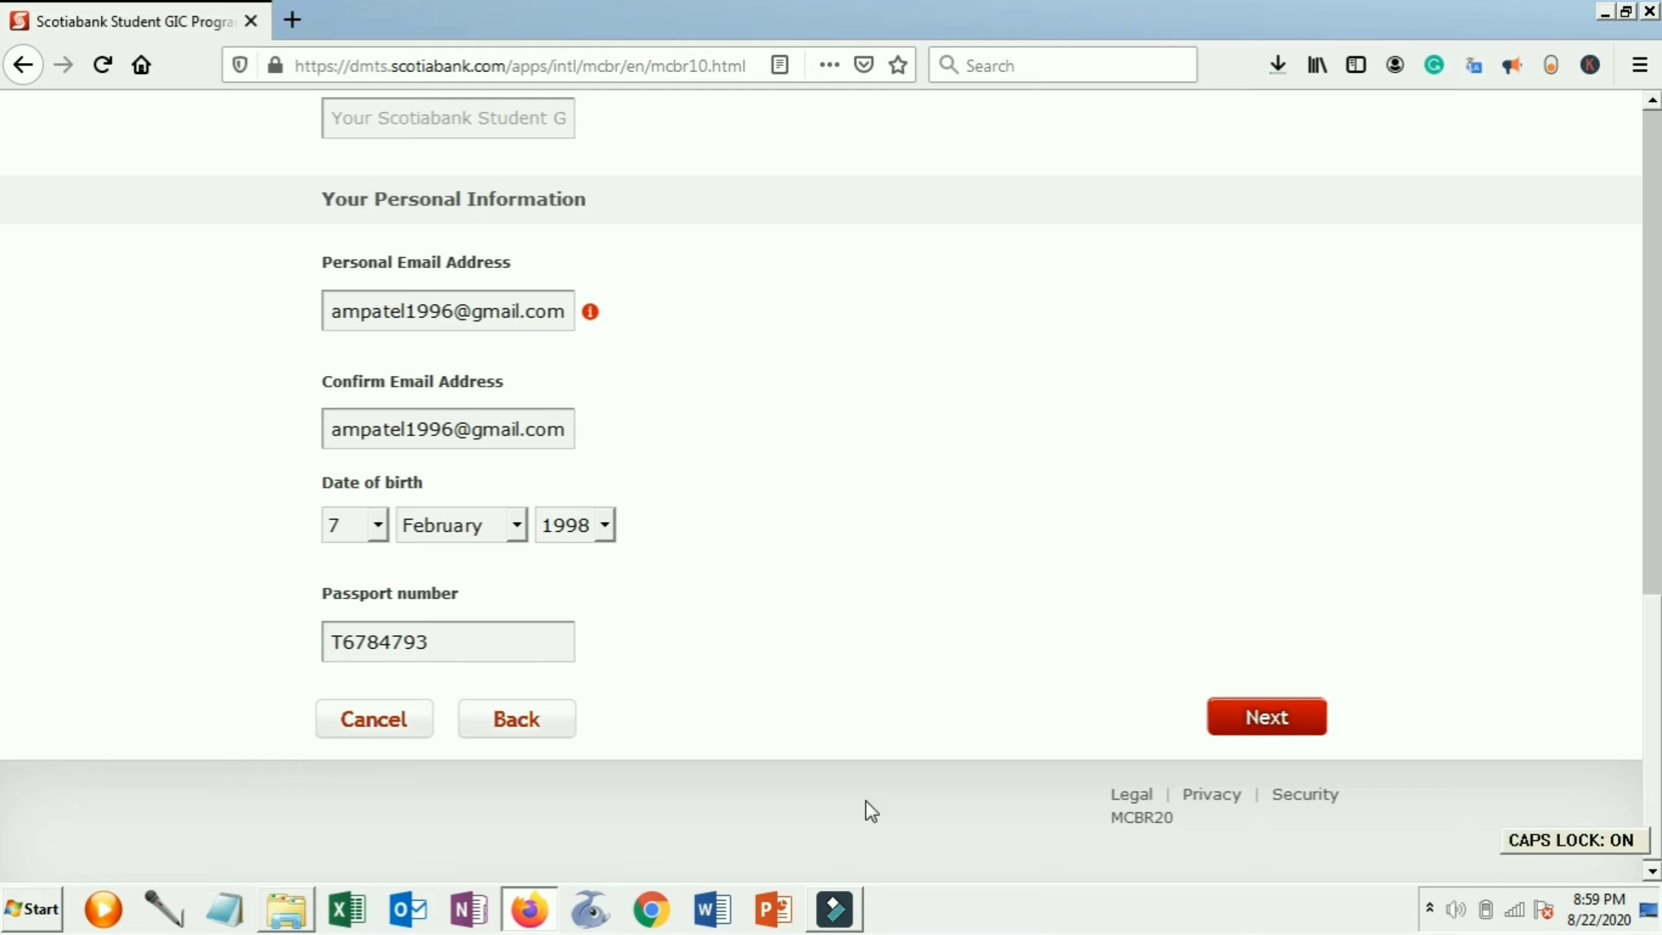
{"action": "left_click", "coordinate": [1295, 719]}
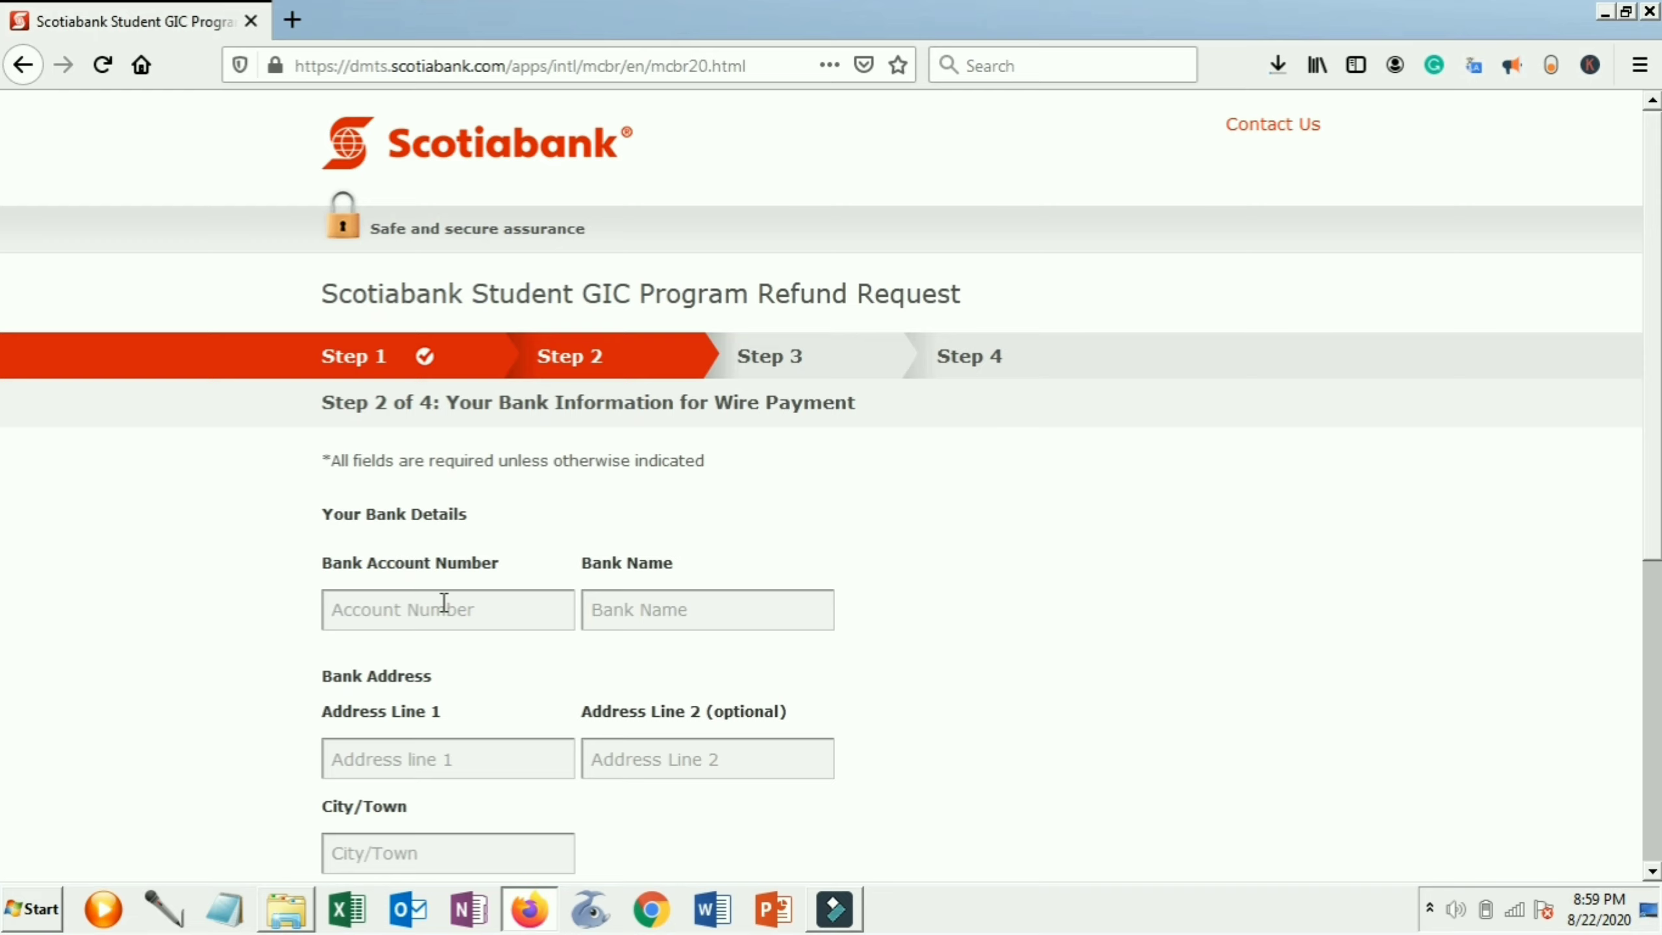
{"action": "key", "text": "Tab"}
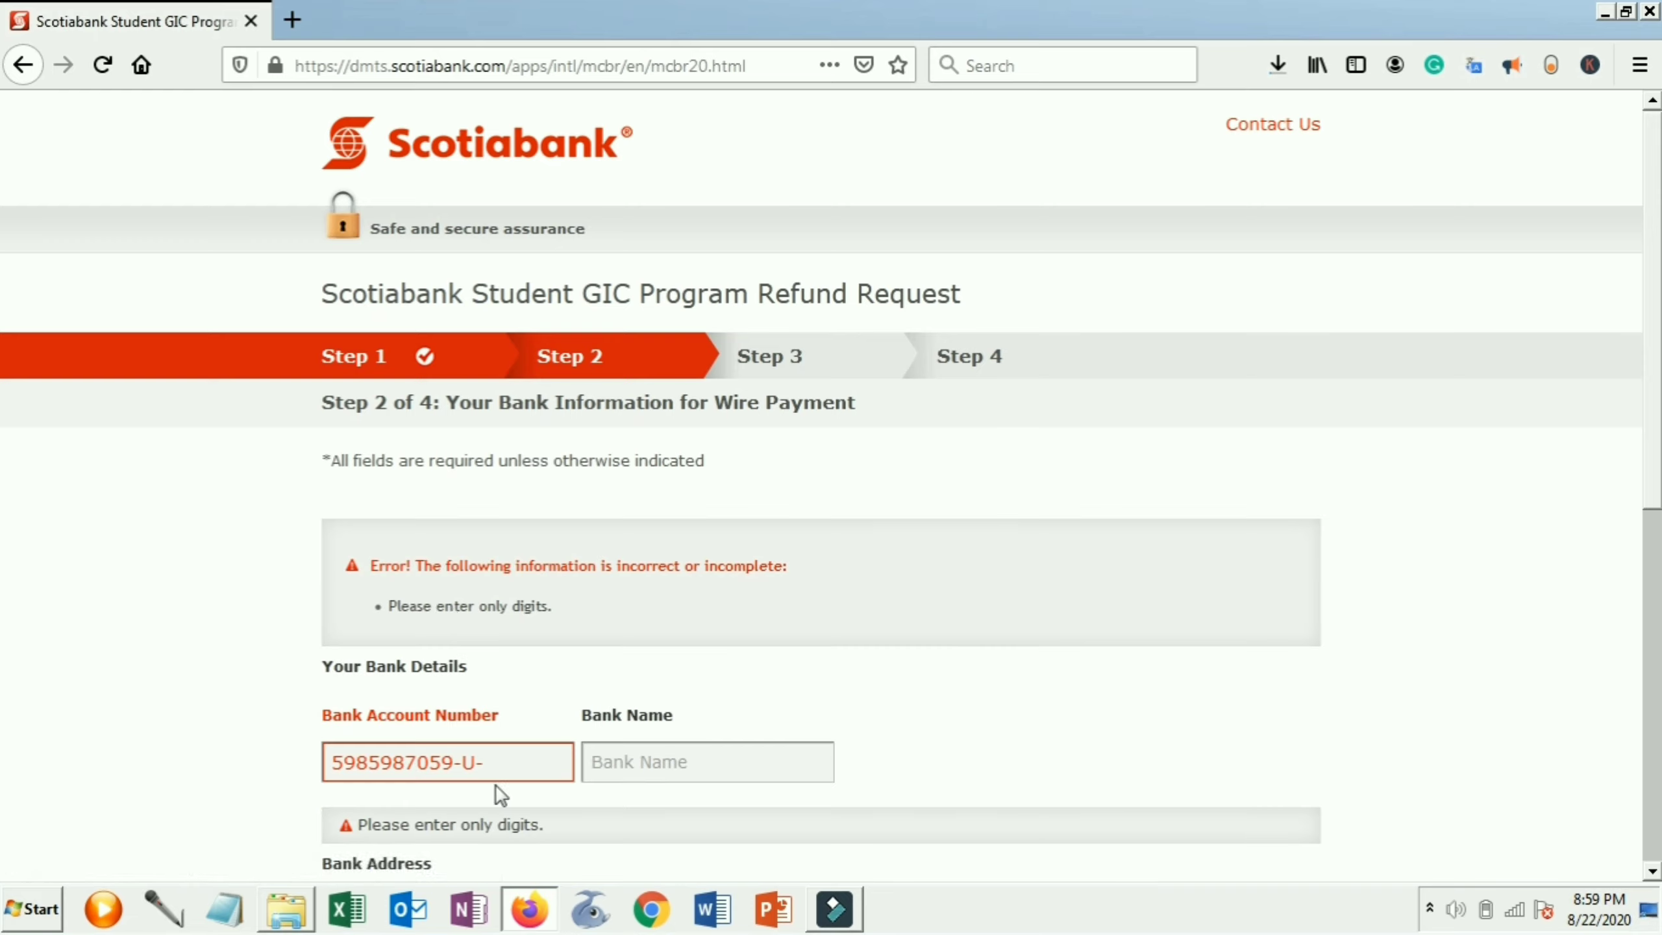
{"action": "left_click", "coordinate": [500, 794]}
{"action": "left_click", "coordinate": [502, 793]}
{"action": "key", "text": "BackSpace"}
{"action": "key", "text": "BackSpace"}
{"action": "key", "text": "BackSpace"}
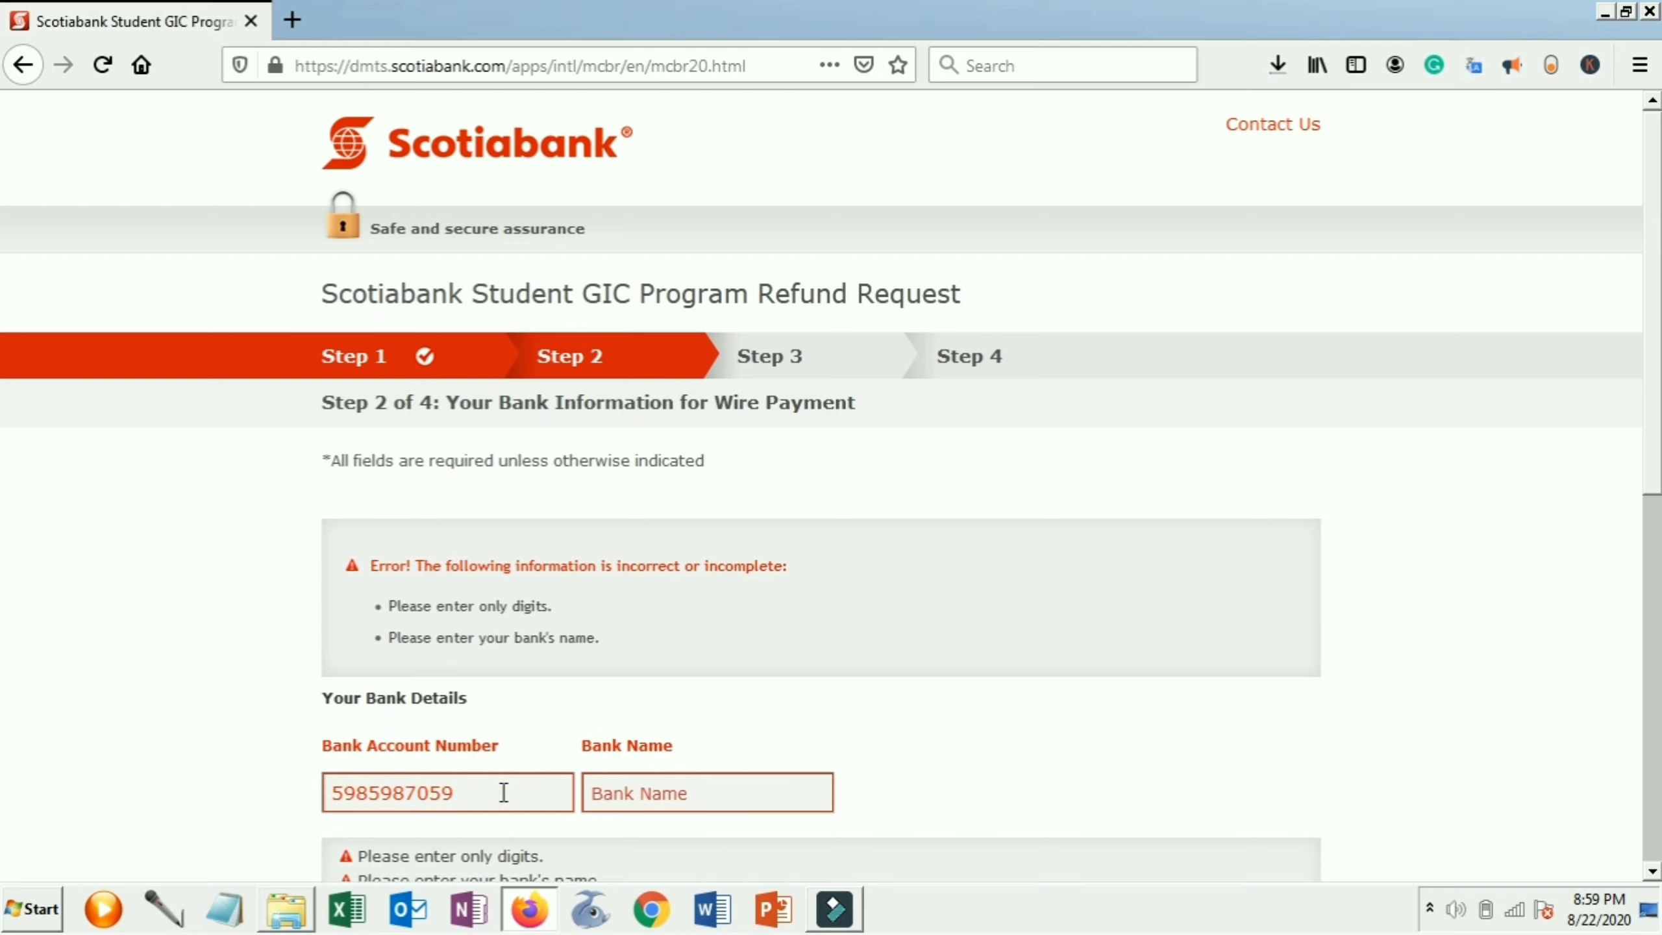
{"action": "type", "text": "703"}
Enter State Bank of India as the bank name
{"action": "left_click", "coordinate": [654, 793]}
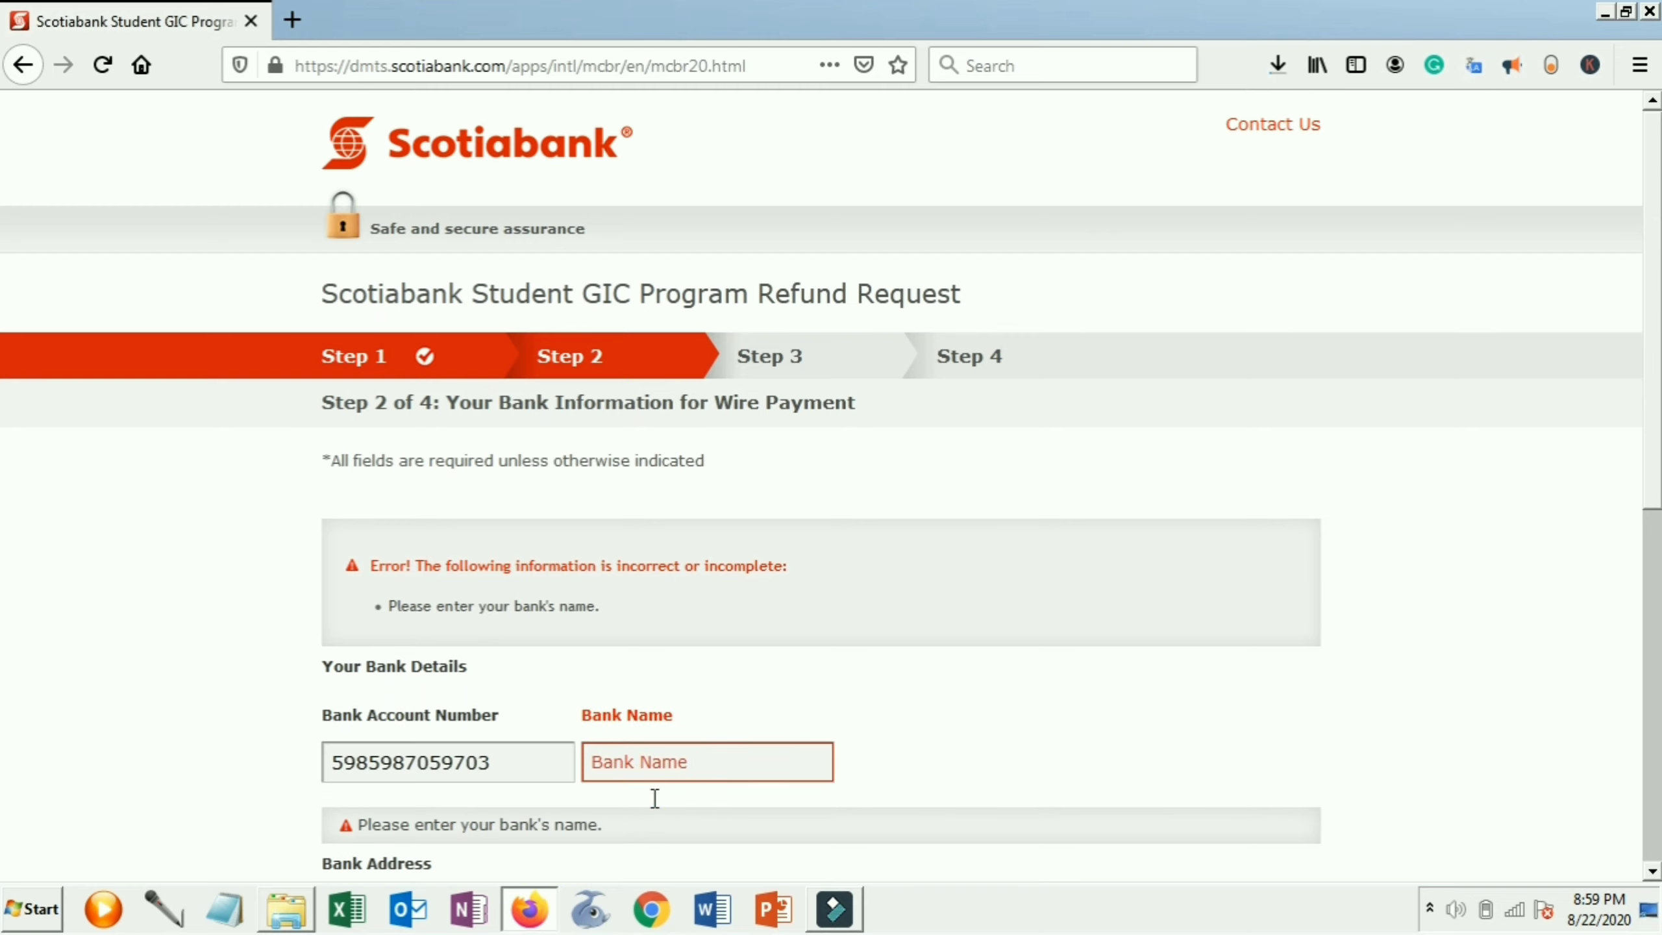
{"action": "key", "text": "Caps_Lock"}
{"action": "type", "text": "stat"}
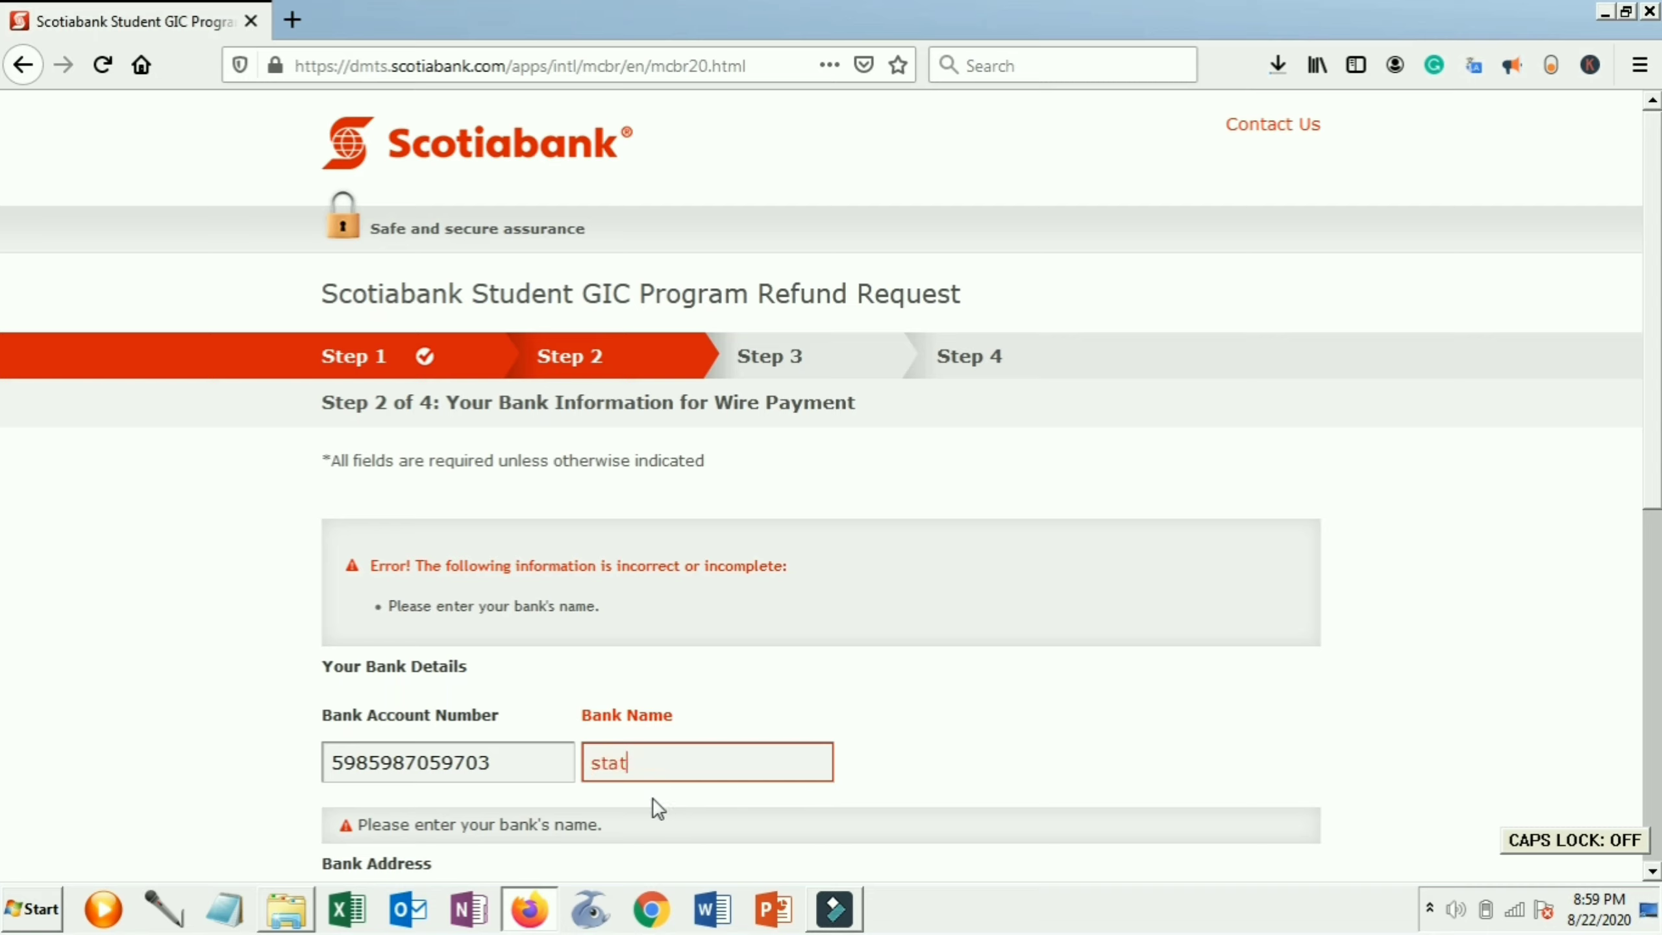
{"action": "type", "text": "e bank of india"}
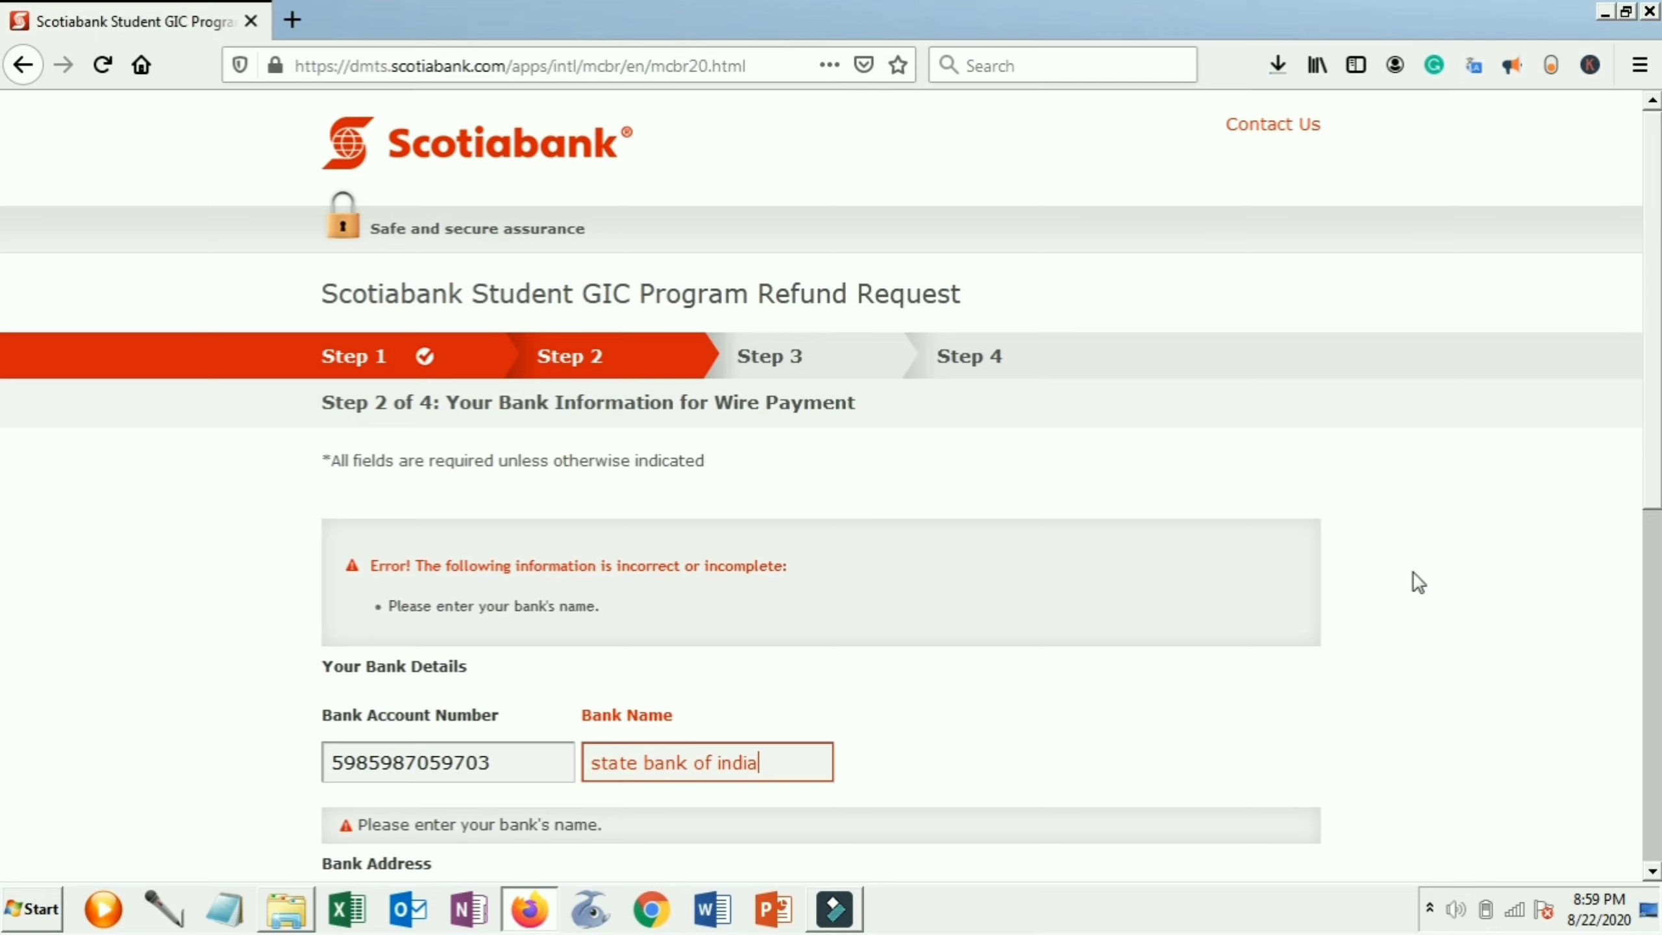
{"action": "scroll", "coordinate": [4, 449], "scroll_direction": "down", "scroll_amount": 5}
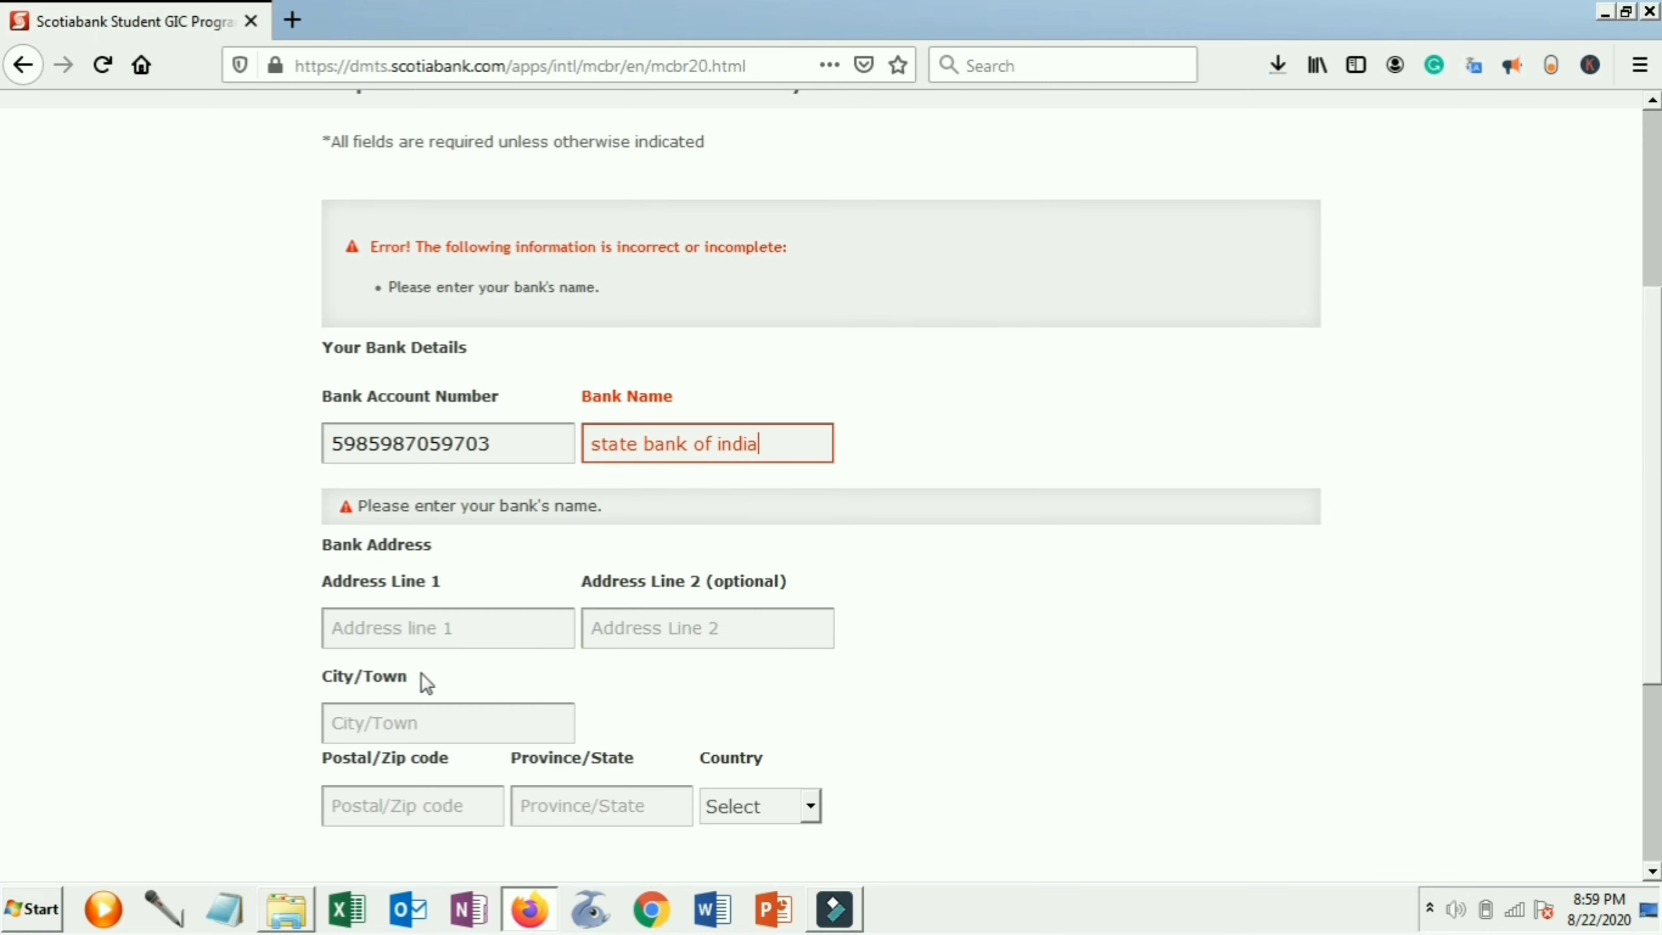
Enter the bank's street address, city Ahmedabad and postal code
{"action": "left_click", "coordinate": [461, 632]}
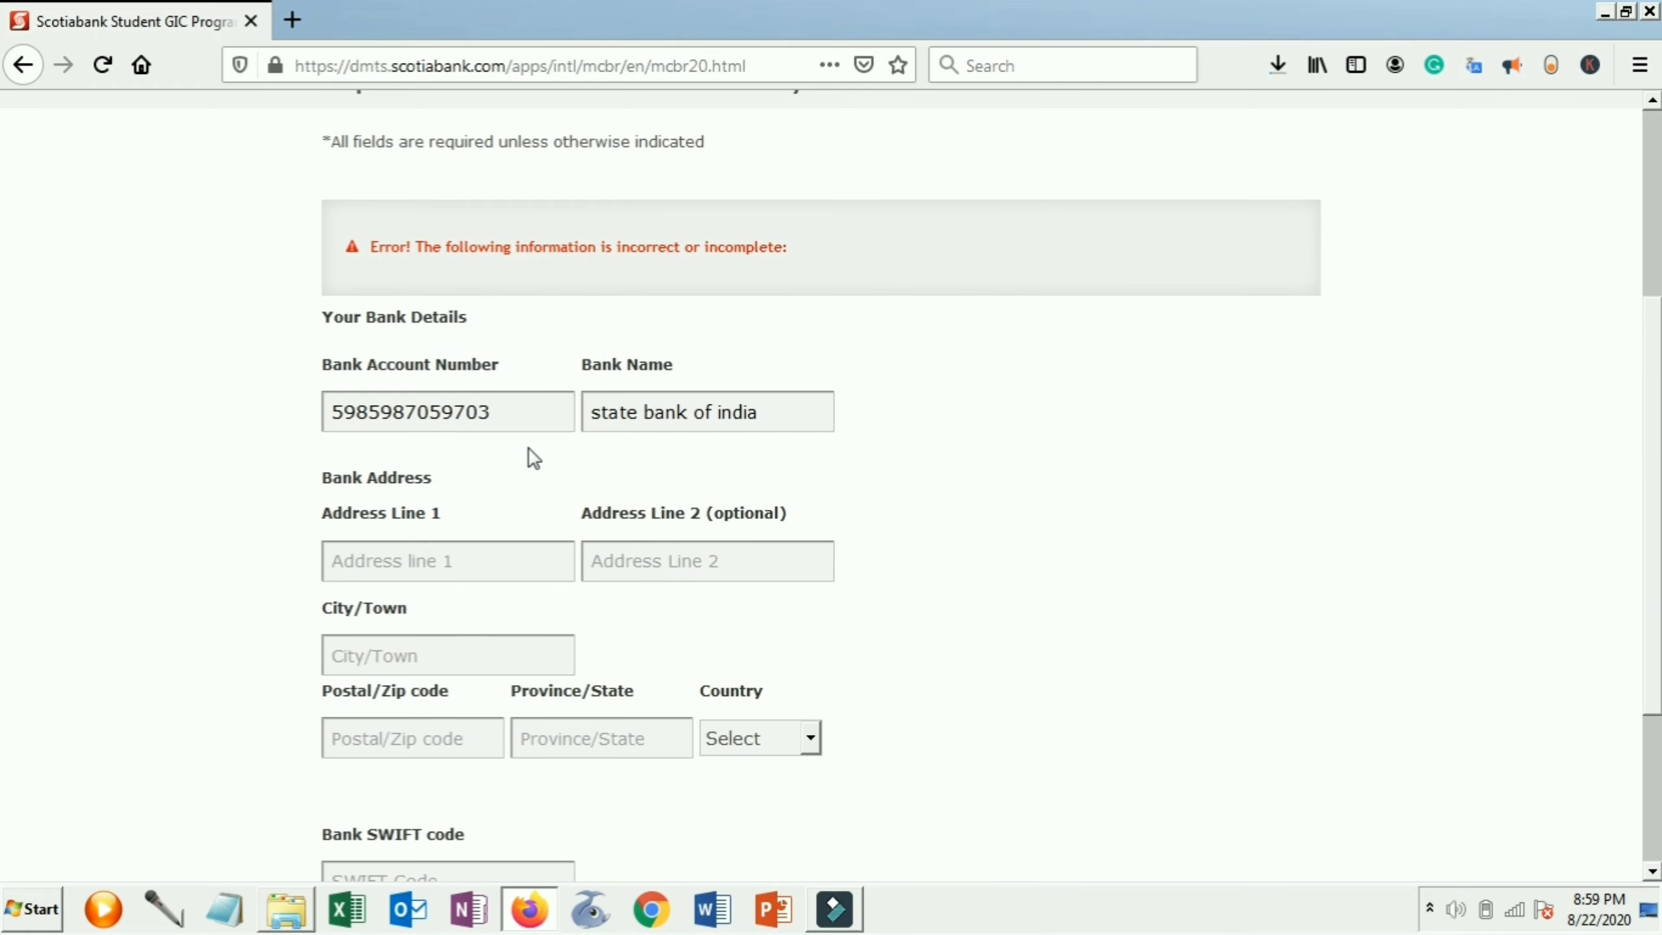
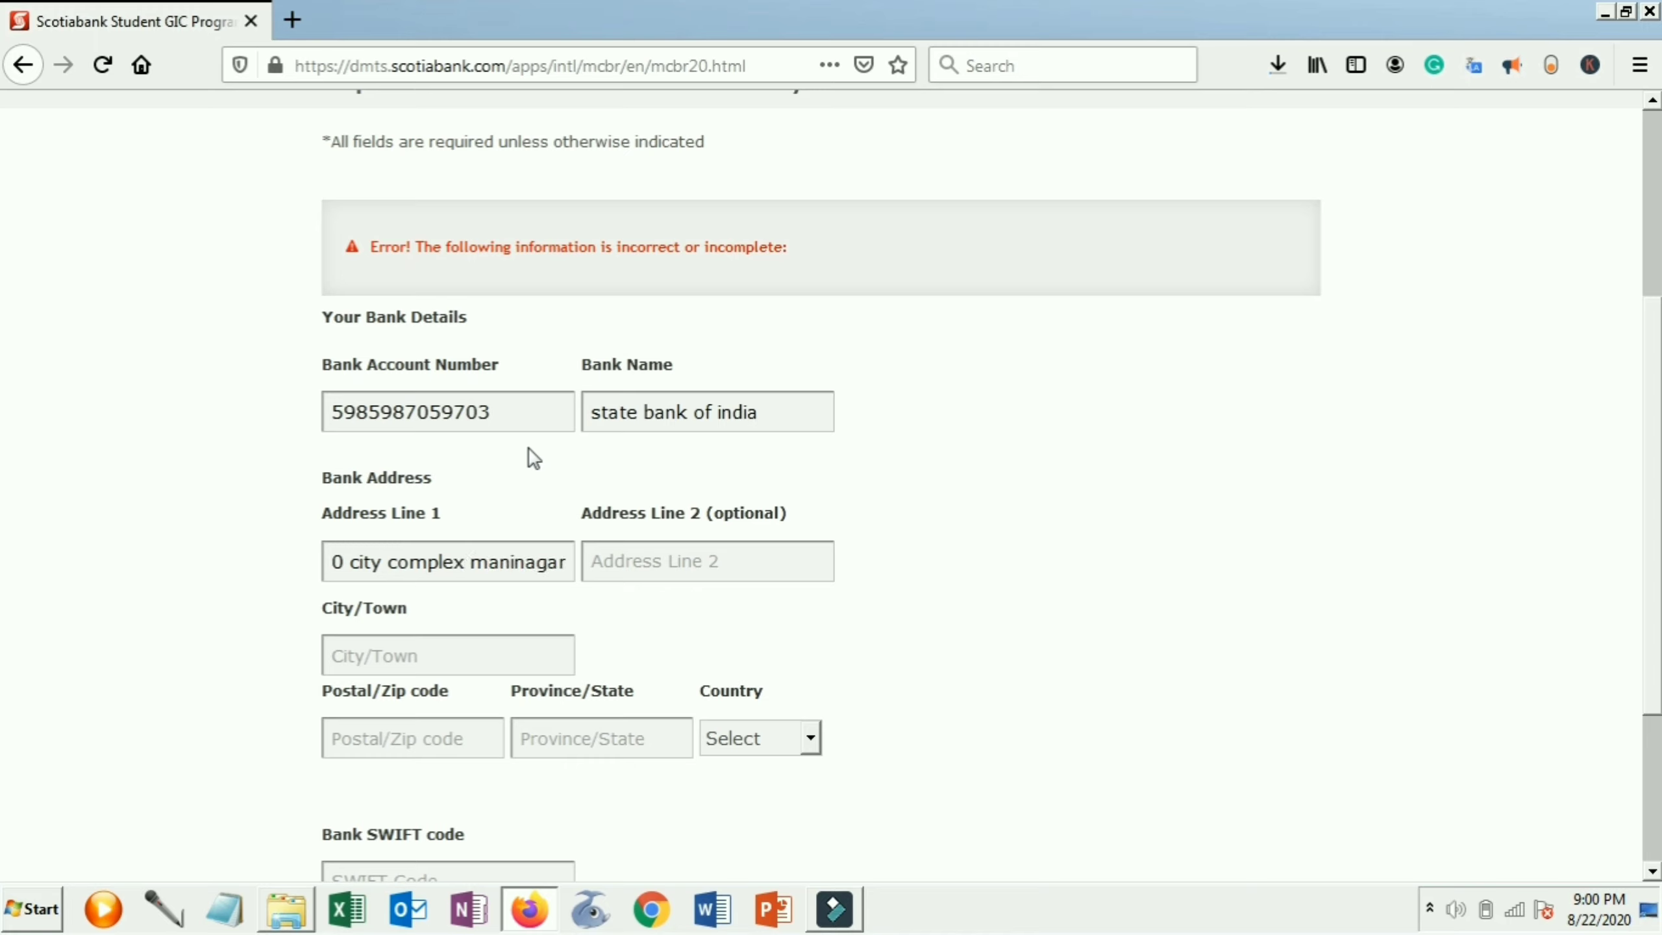
{"action": "left_click", "coordinate": [466, 640]}
{"action": "type", "text": "a"}
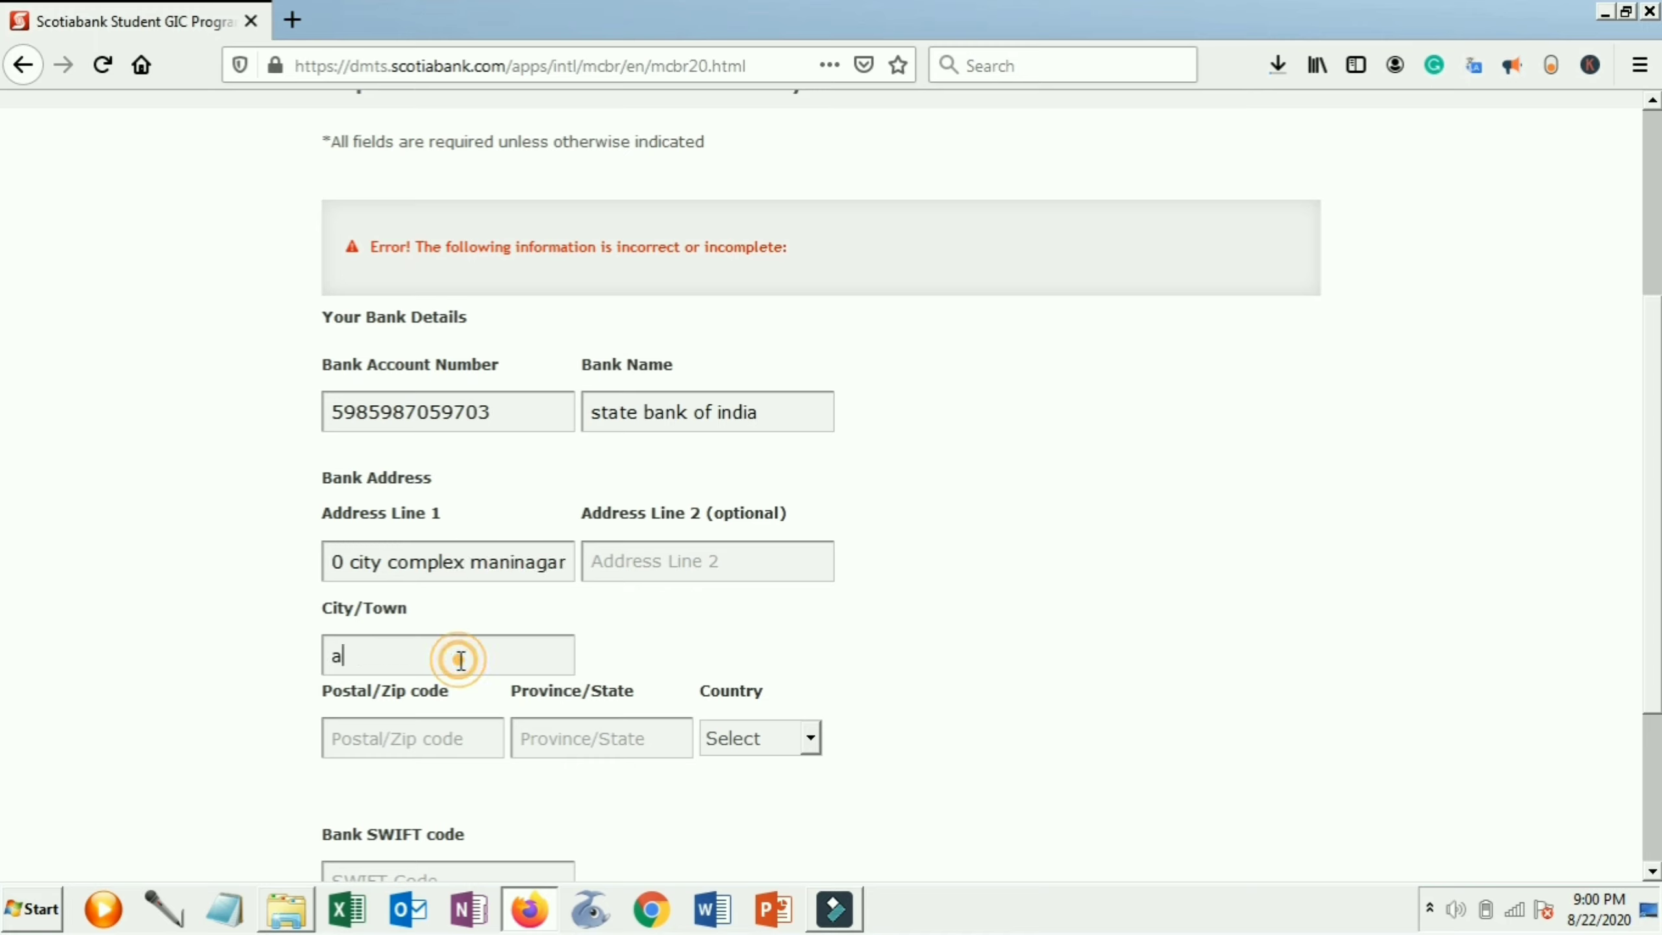
{"action": "type", "text": "hmedabd"}
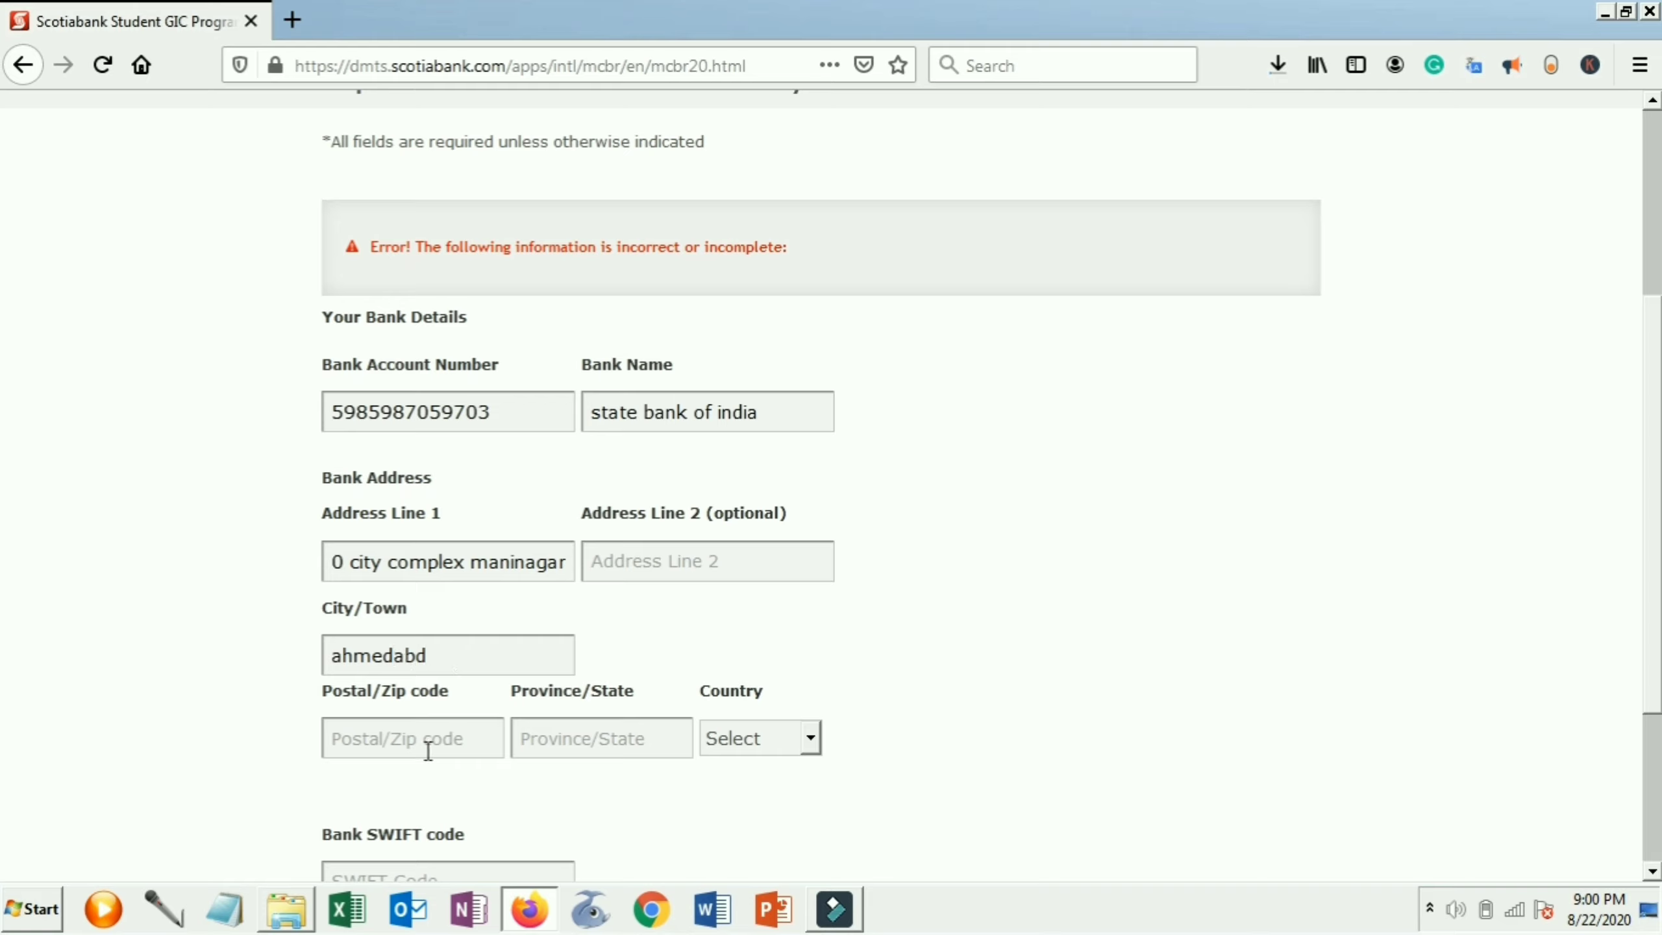
{"action": "left_click", "coordinate": [426, 751]}
{"action": "type", "text": "380025"}
Set the bank's province to Gujarat and country to India
{"action": "left_click", "coordinate": [557, 730]}
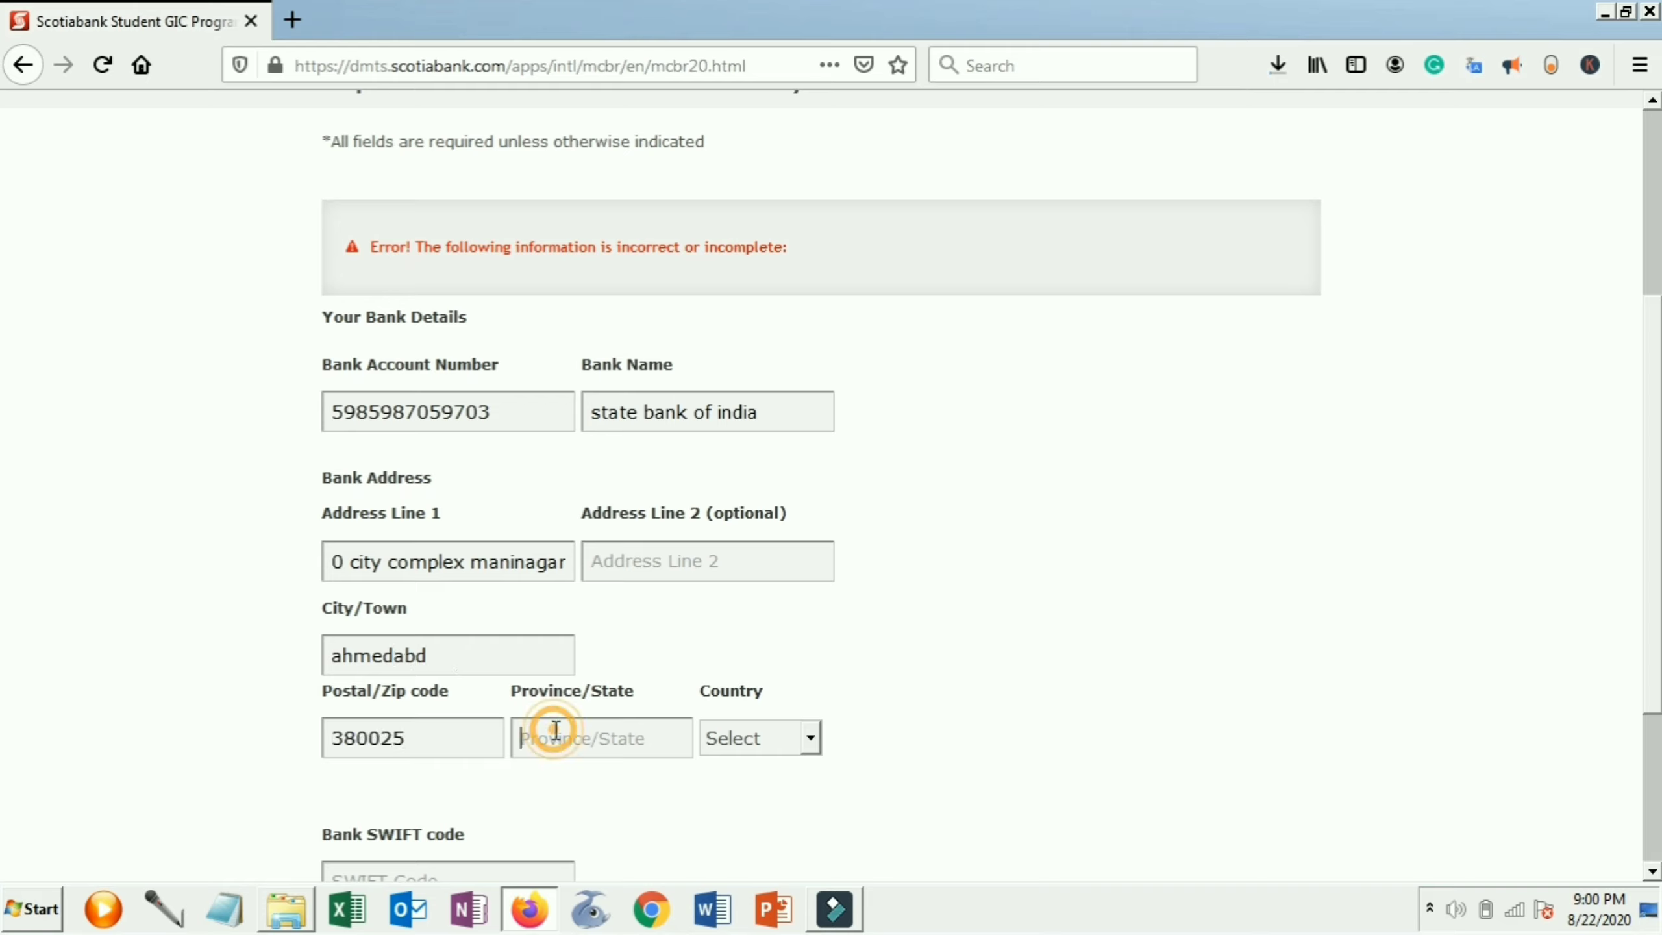
{"action": "type", "text": "gujarat"}
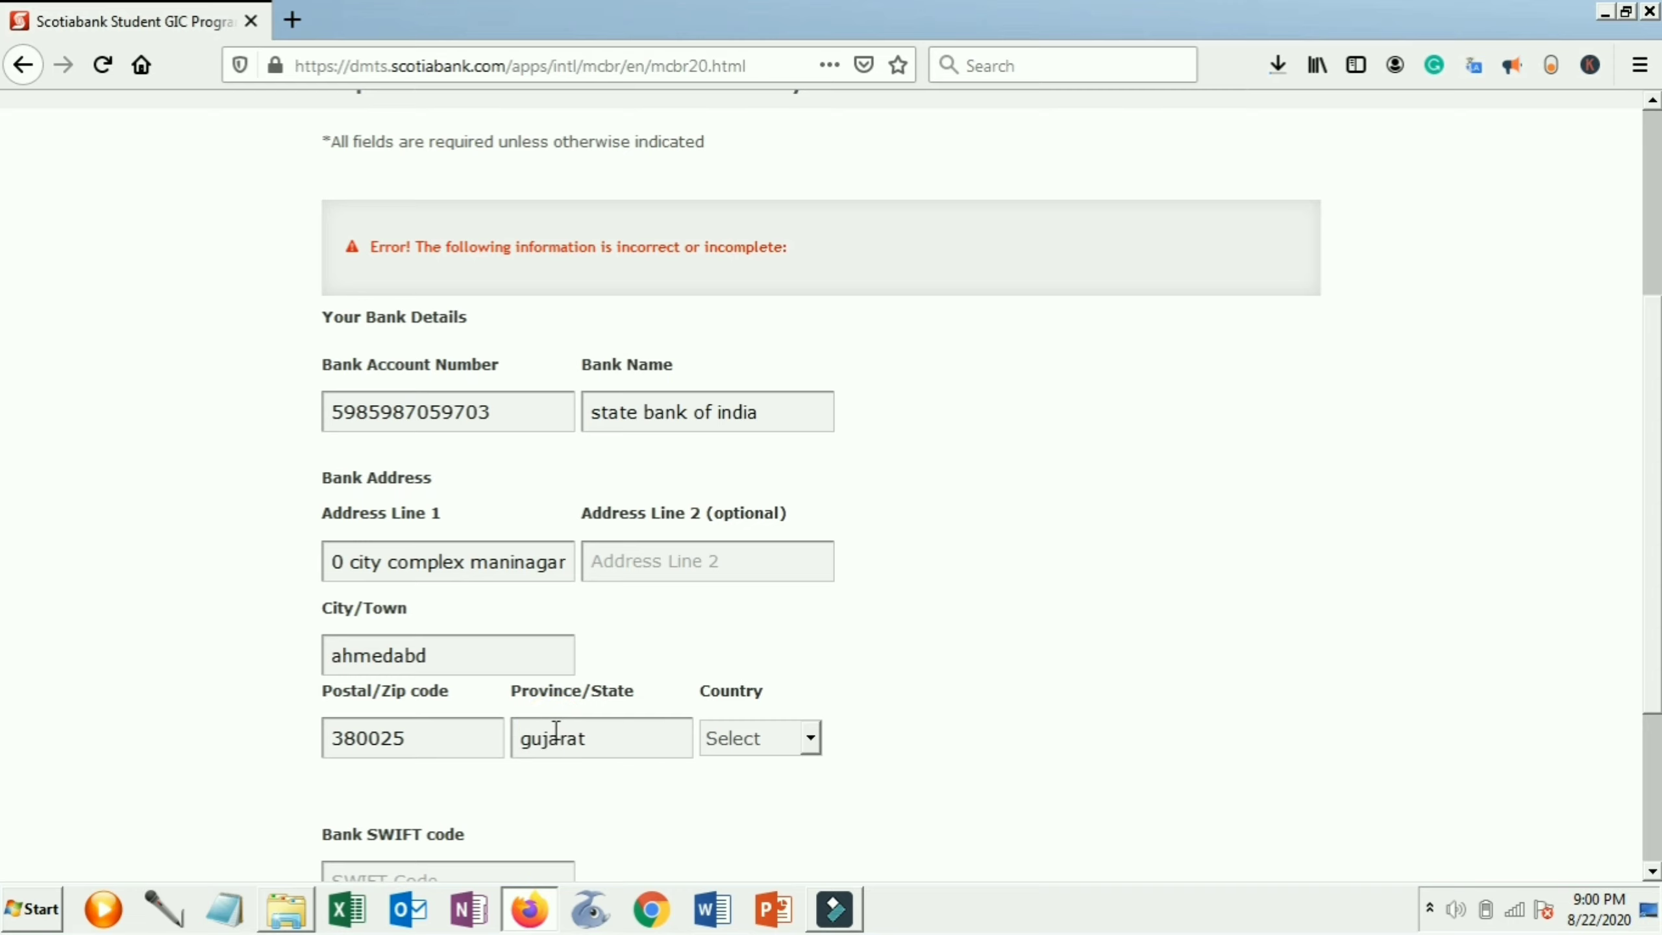
{"action": "left_click", "coordinate": [798, 767]}
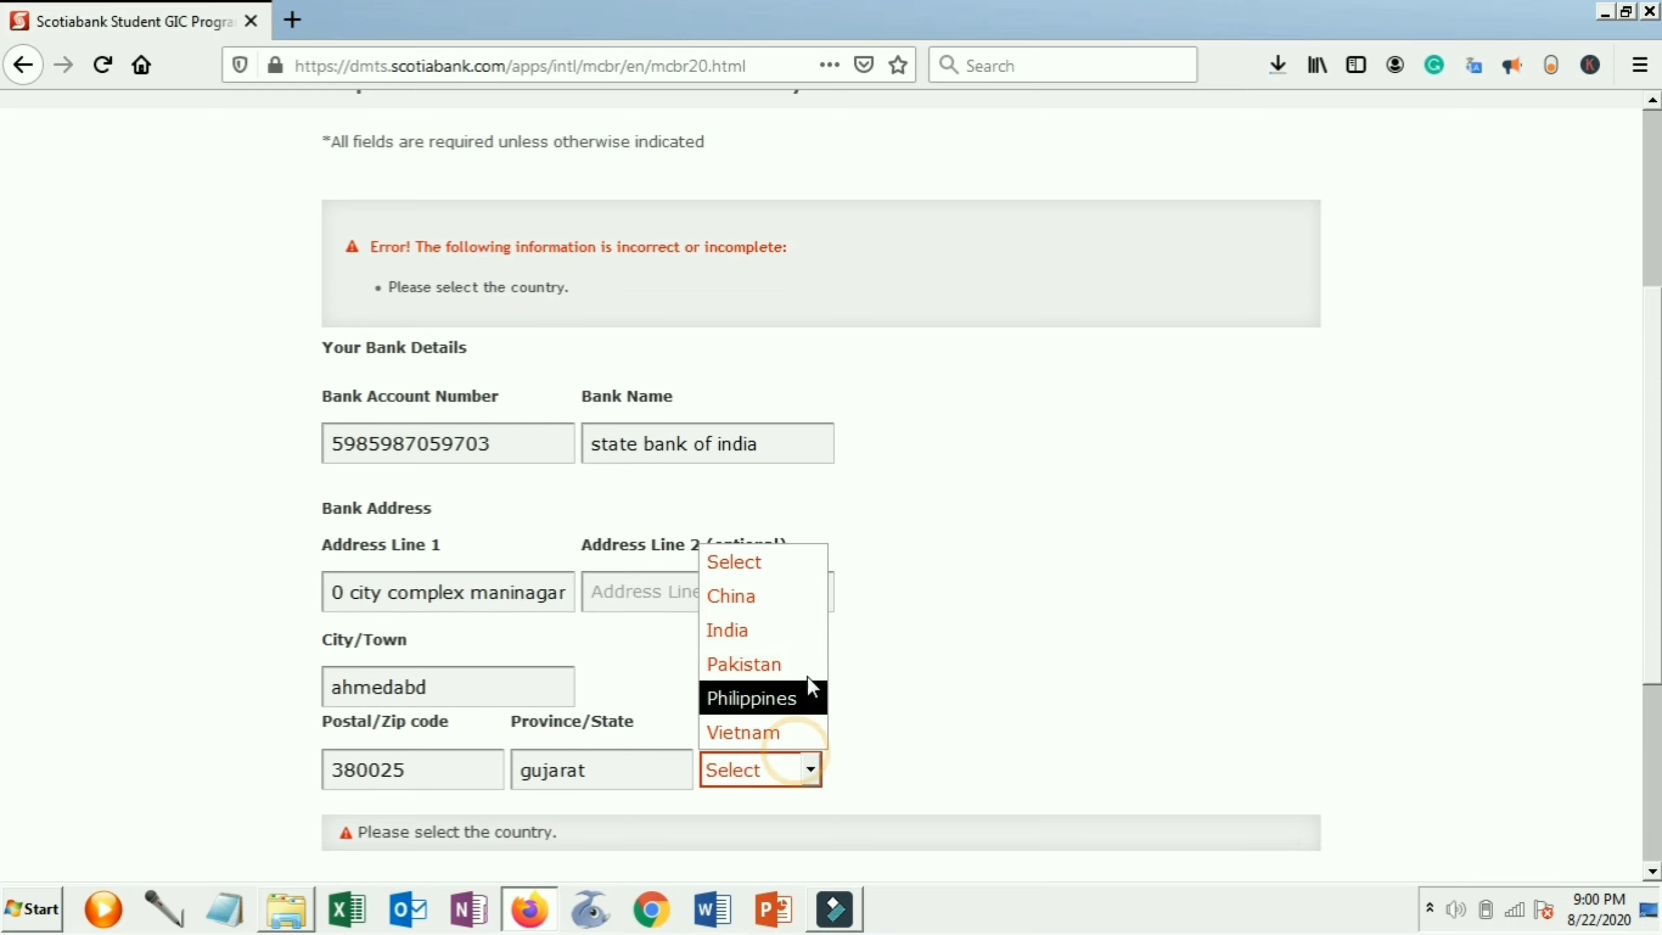
{"action": "left_click", "coordinate": [792, 626]}
{"action": "key", "text": "Down"}
{"action": "key", "text": "Down"}
{"action": "key", "text": "Down"}
{"action": "key", "text": "Up"}
{"action": "key", "text": "Up"}
{"action": "key", "text": "Up"}
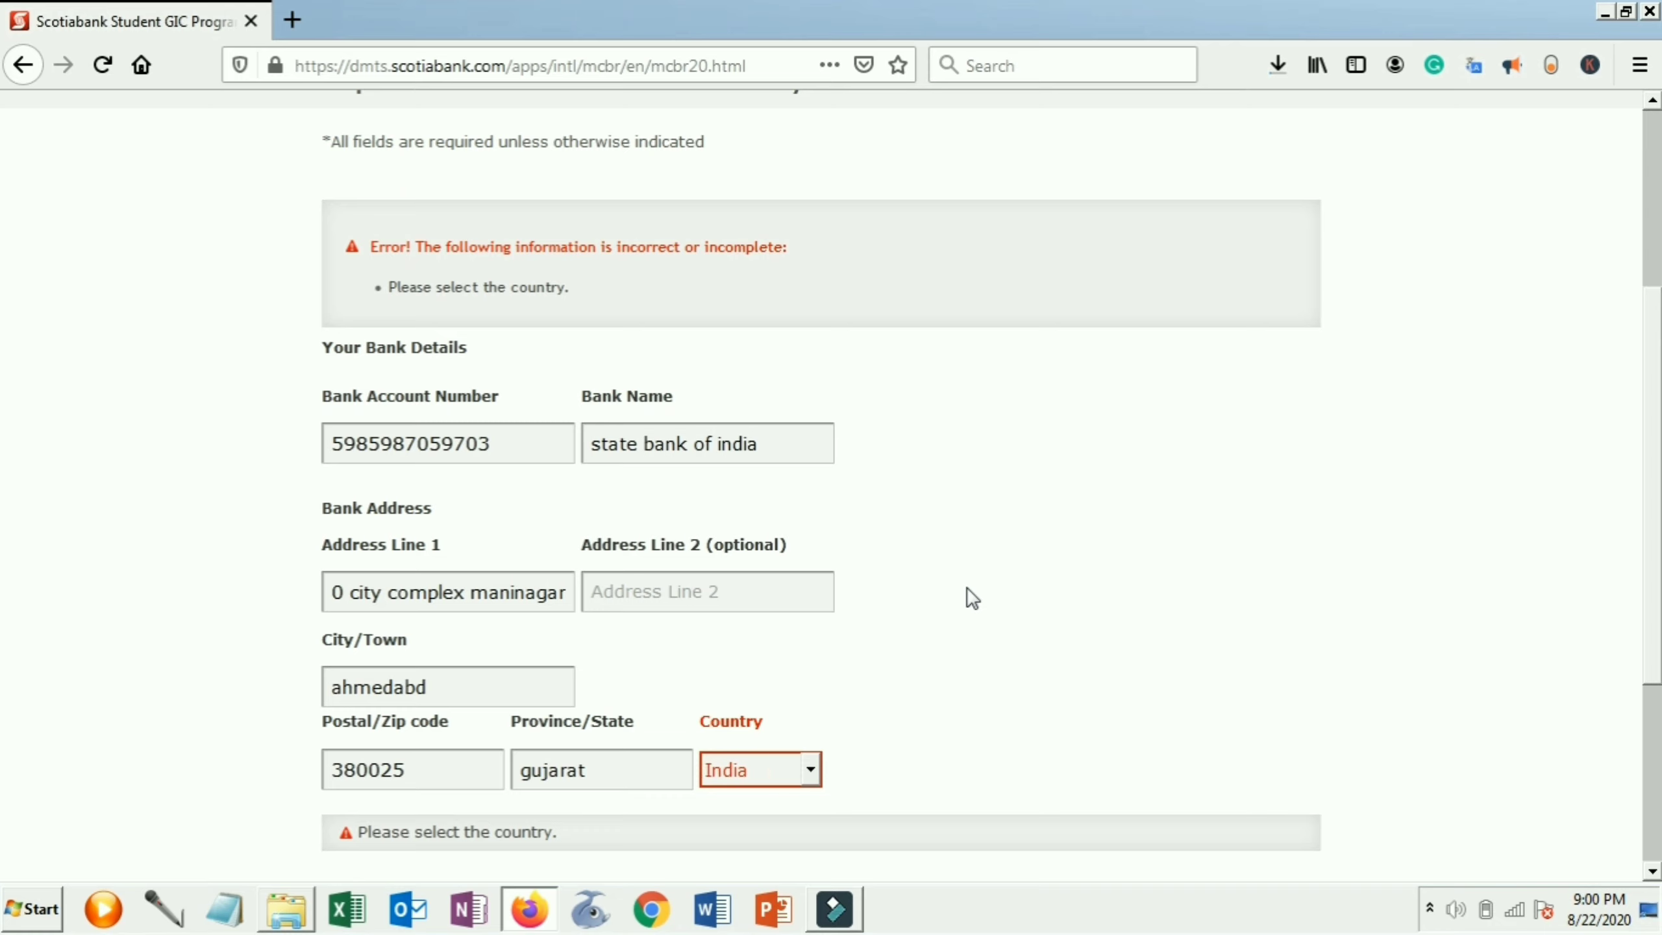
{"action": "scroll", "coordinate": [1414, 541], "scroll_direction": "down", "scroll_amount": 4}
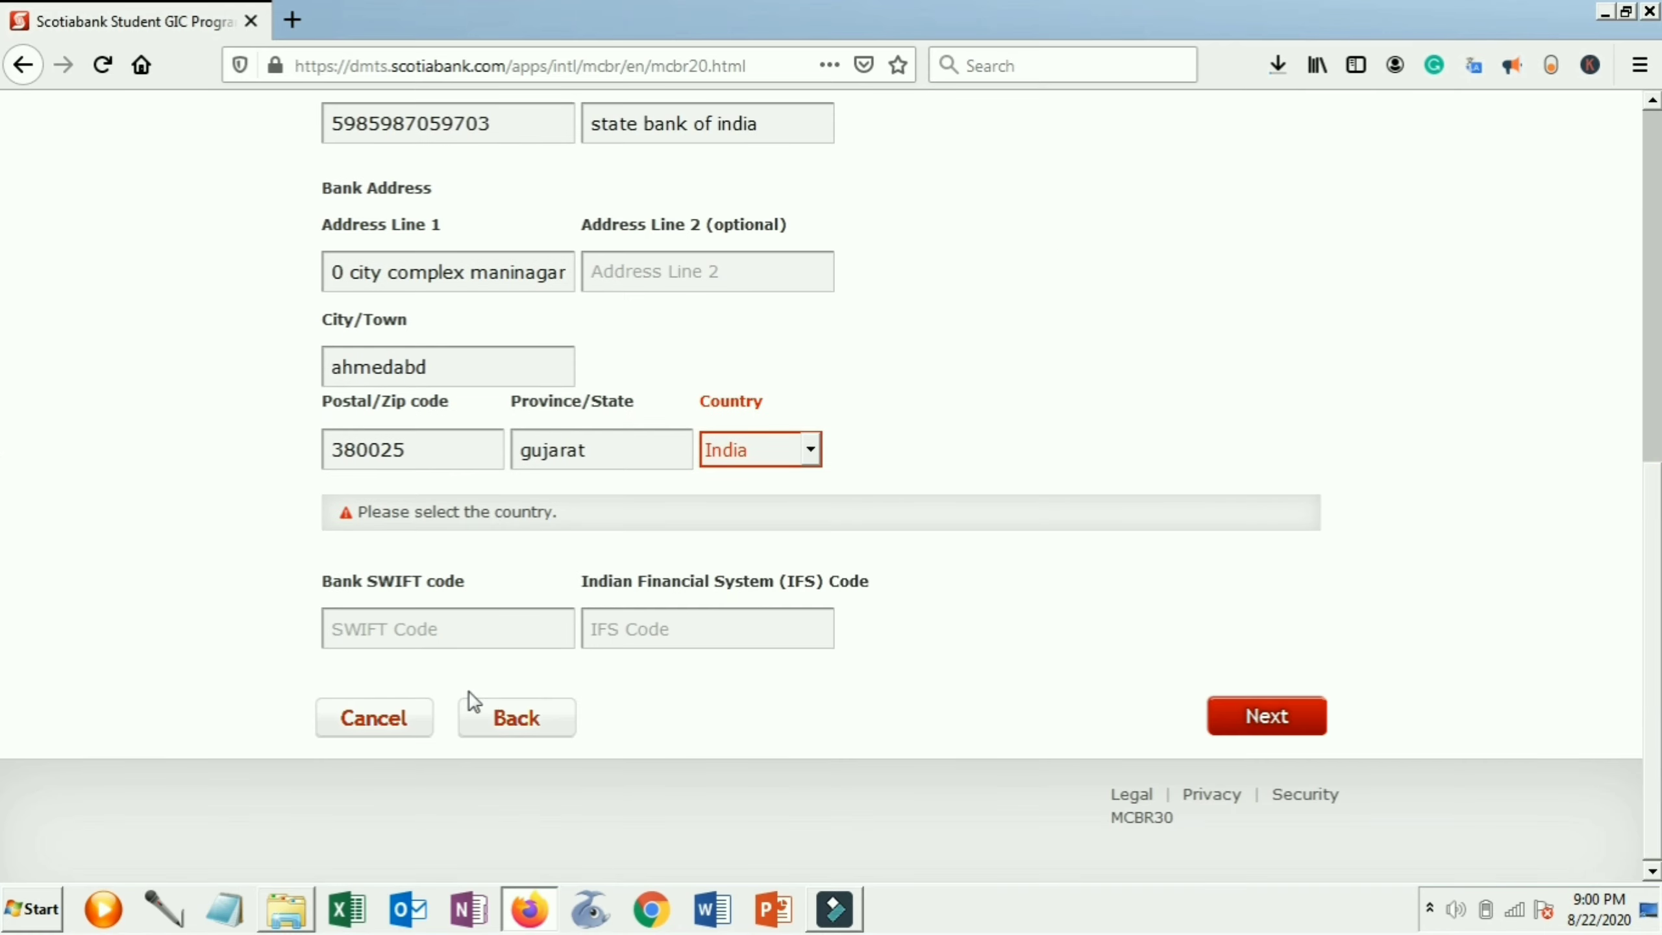
Enter the bank's SWIFT and IFS codes and submit the wire details for Step 3
{"action": "left_click", "coordinate": [452, 630]}
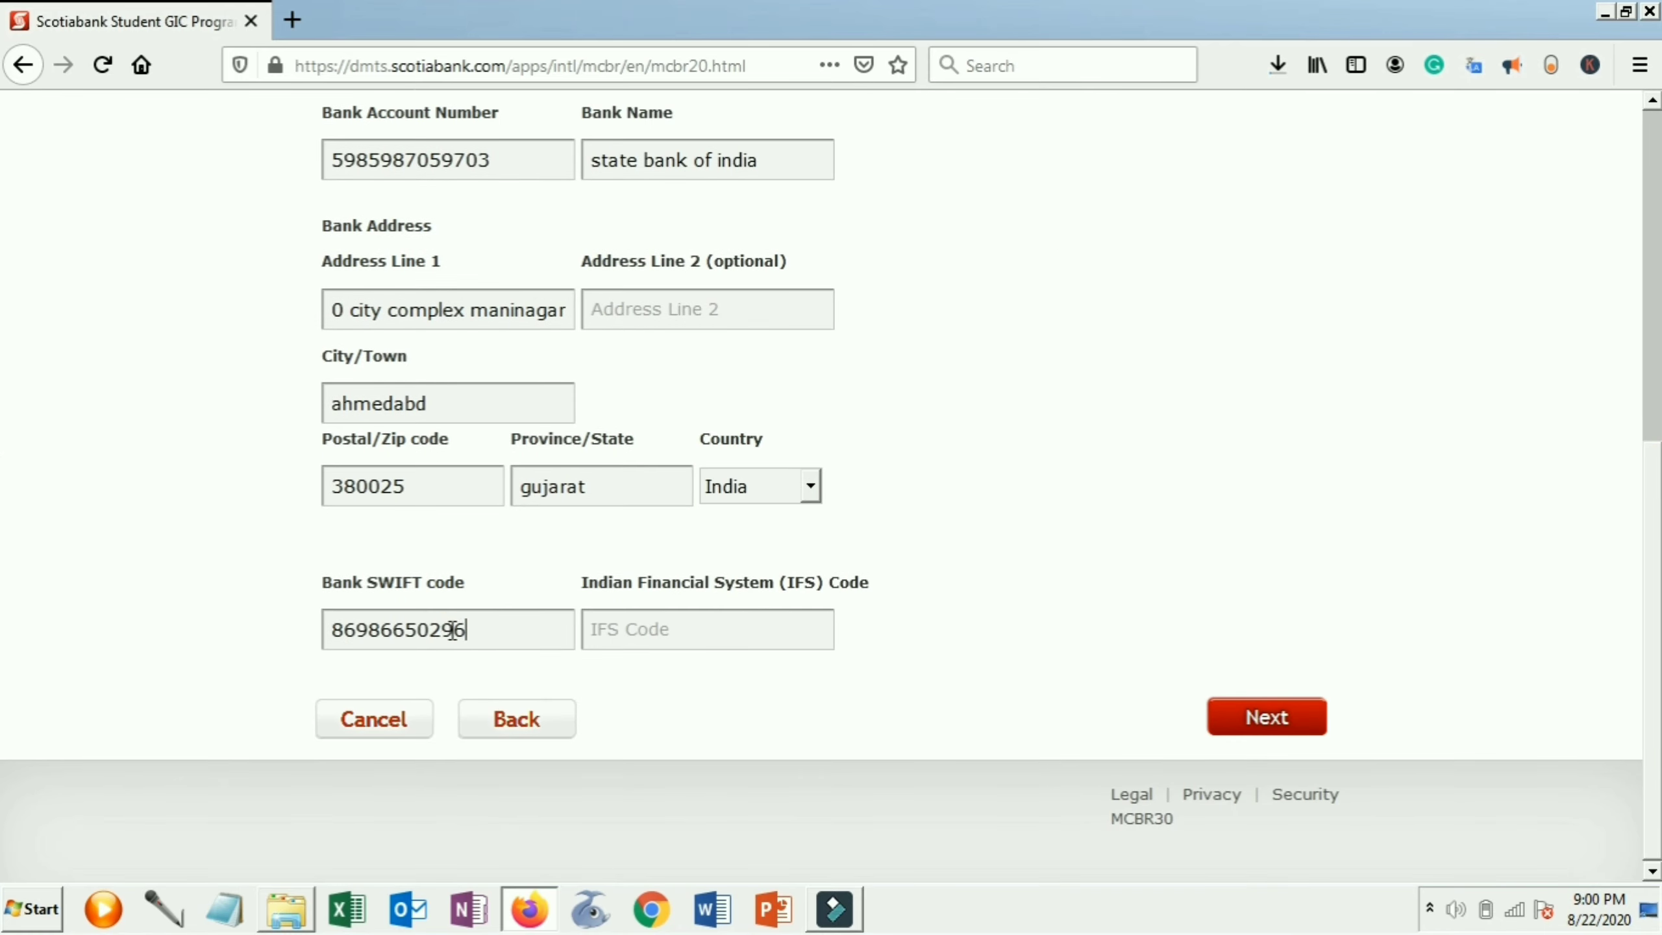
{"action": "key", "text": "ctrl+a"}
{"action": "left_click", "coordinate": [679, 630]}
{"action": "type", "text": "6"}
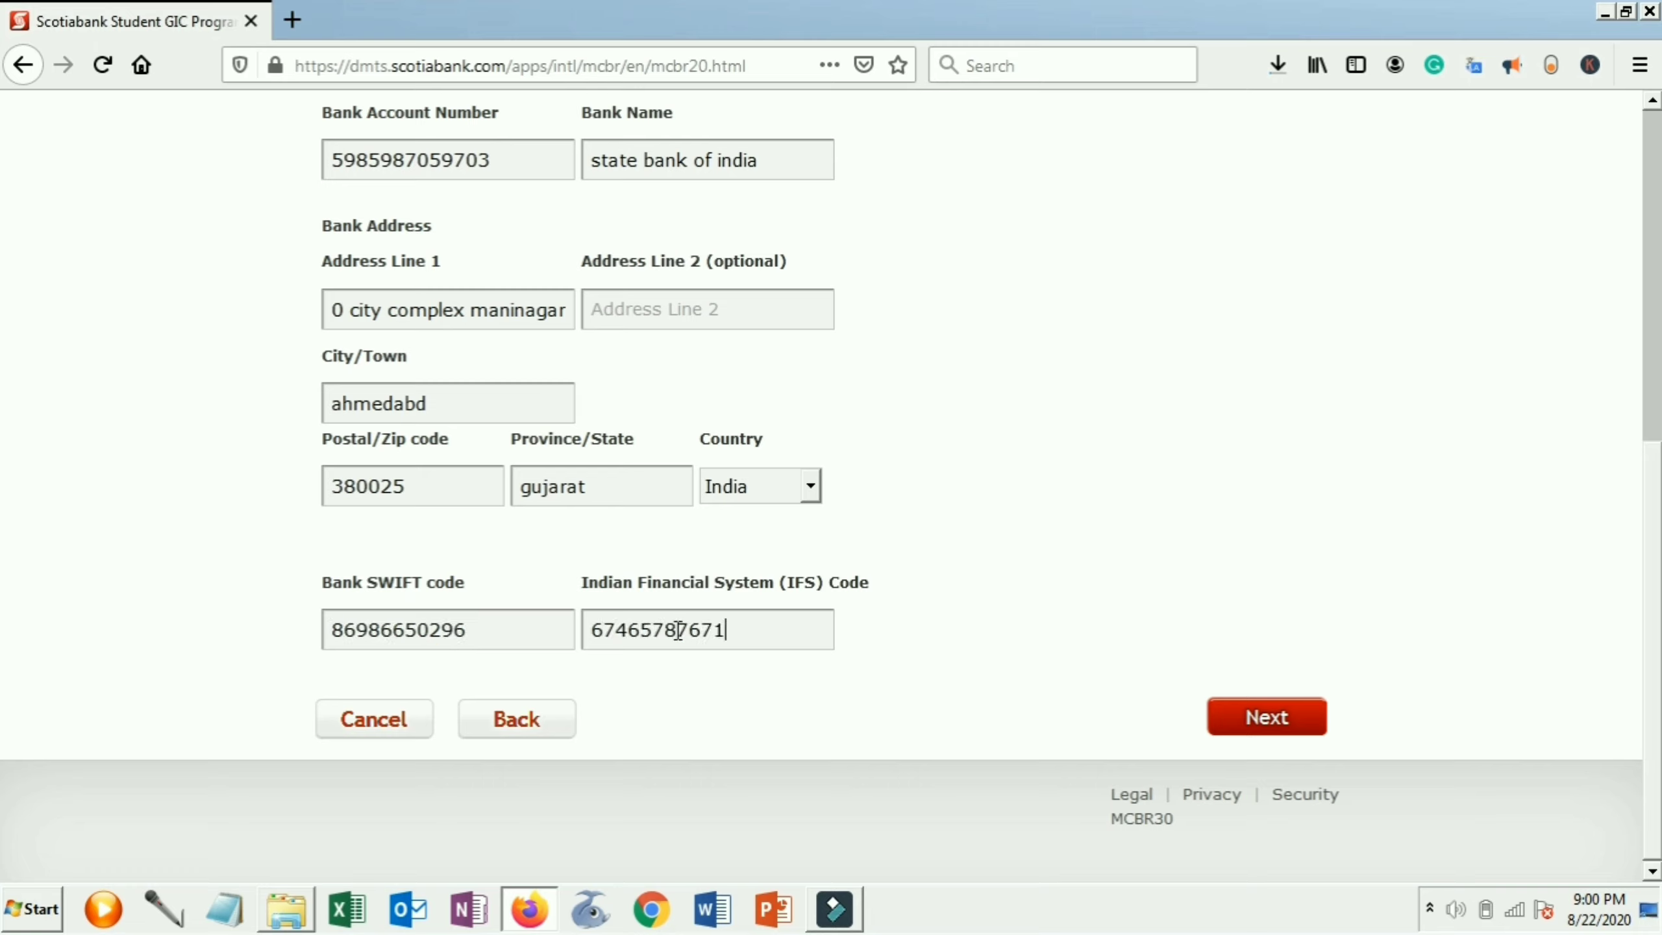
{"action": "left_click", "coordinate": [1242, 722]}
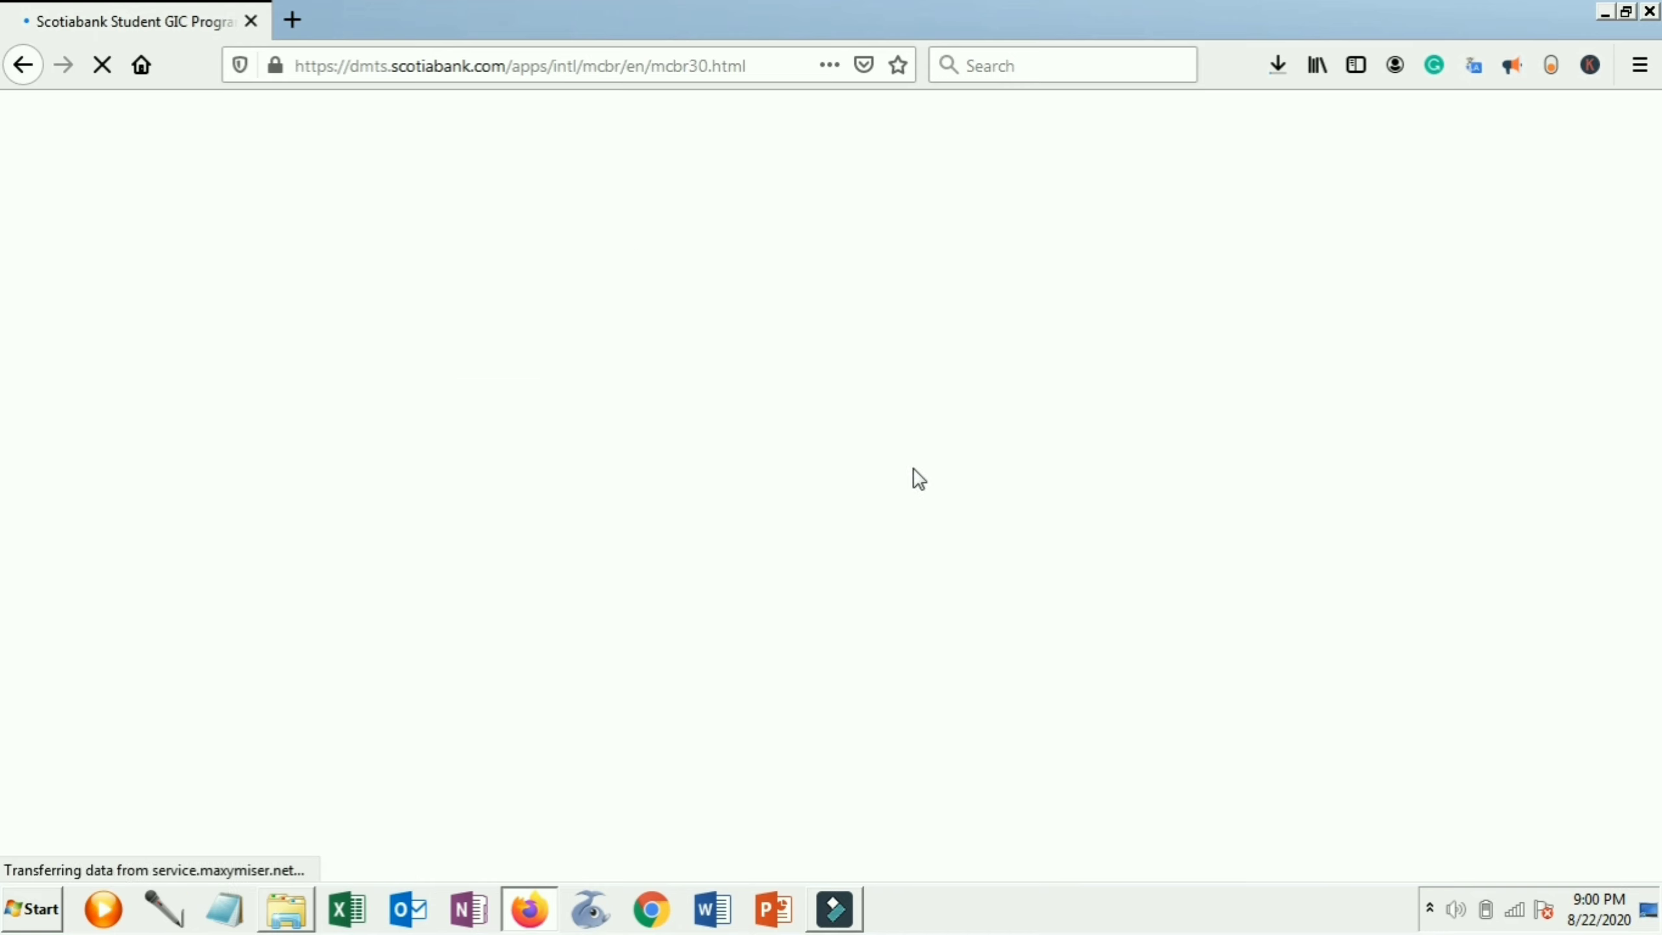
Scroll through the Step 3 personal and wire-details summary, then cancel and confirm with Yes
{"action": "scroll", "coordinate": [709, 460], "scroll_direction": "down", "scroll_amount": 3}
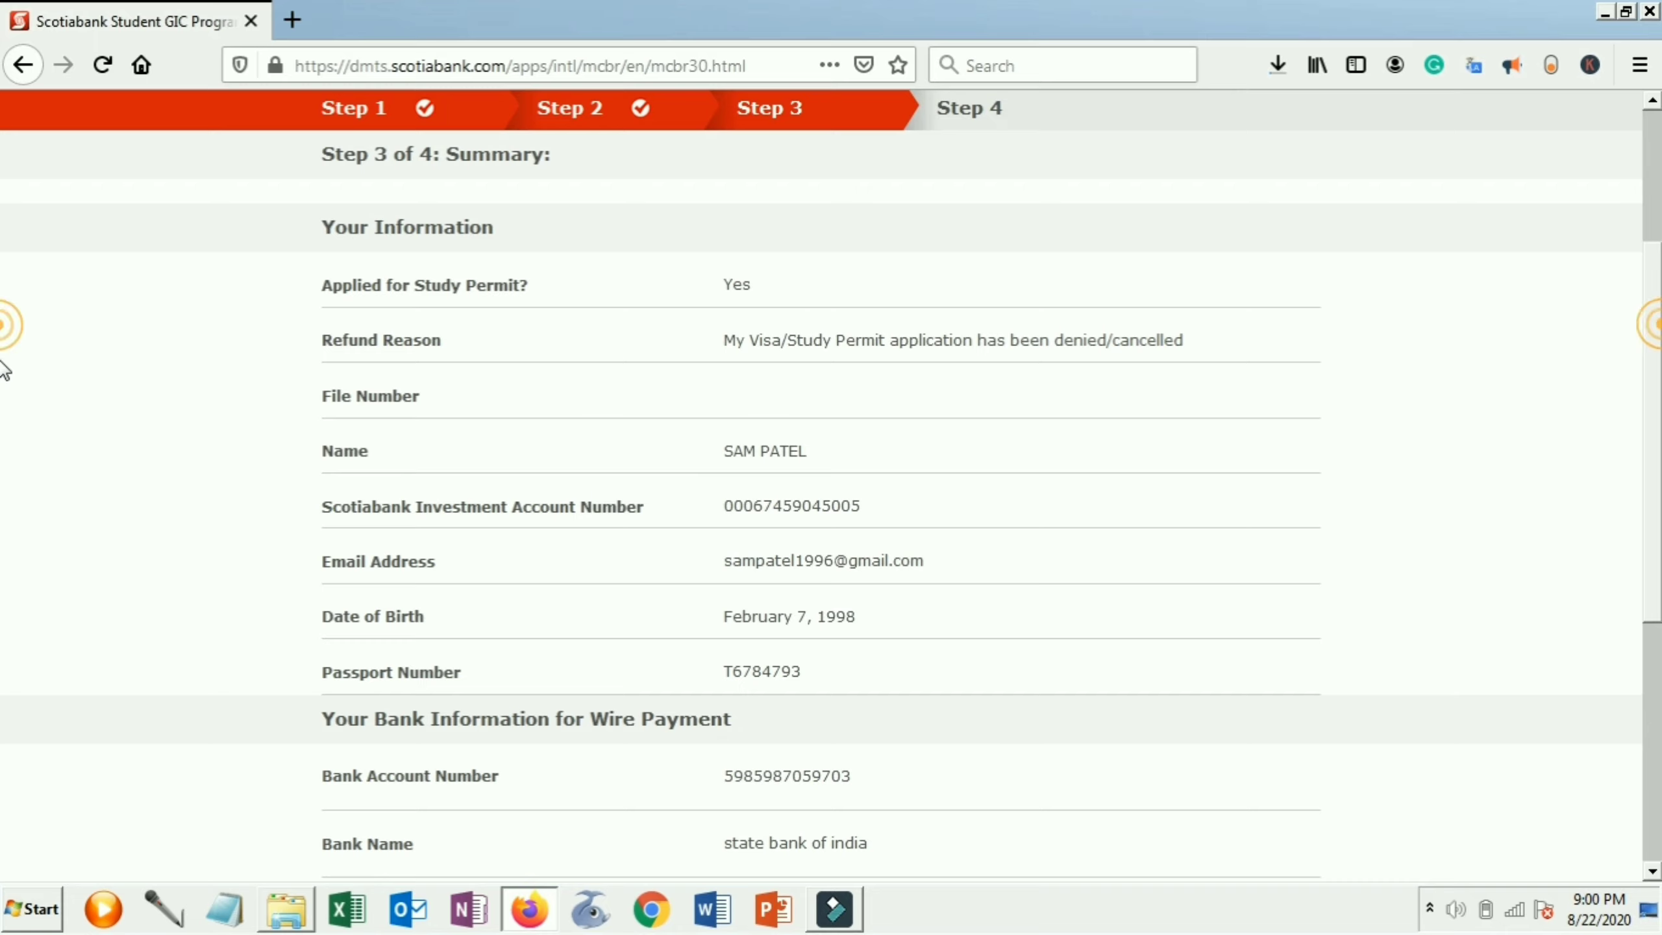
{"action": "scroll", "coordinate": [4, 392], "scroll_direction": "down", "scroll_amount": 4}
{"action": "scroll", "coordinate": [3, 488], "scroll_direction": "down", "scroll_amount": 2}
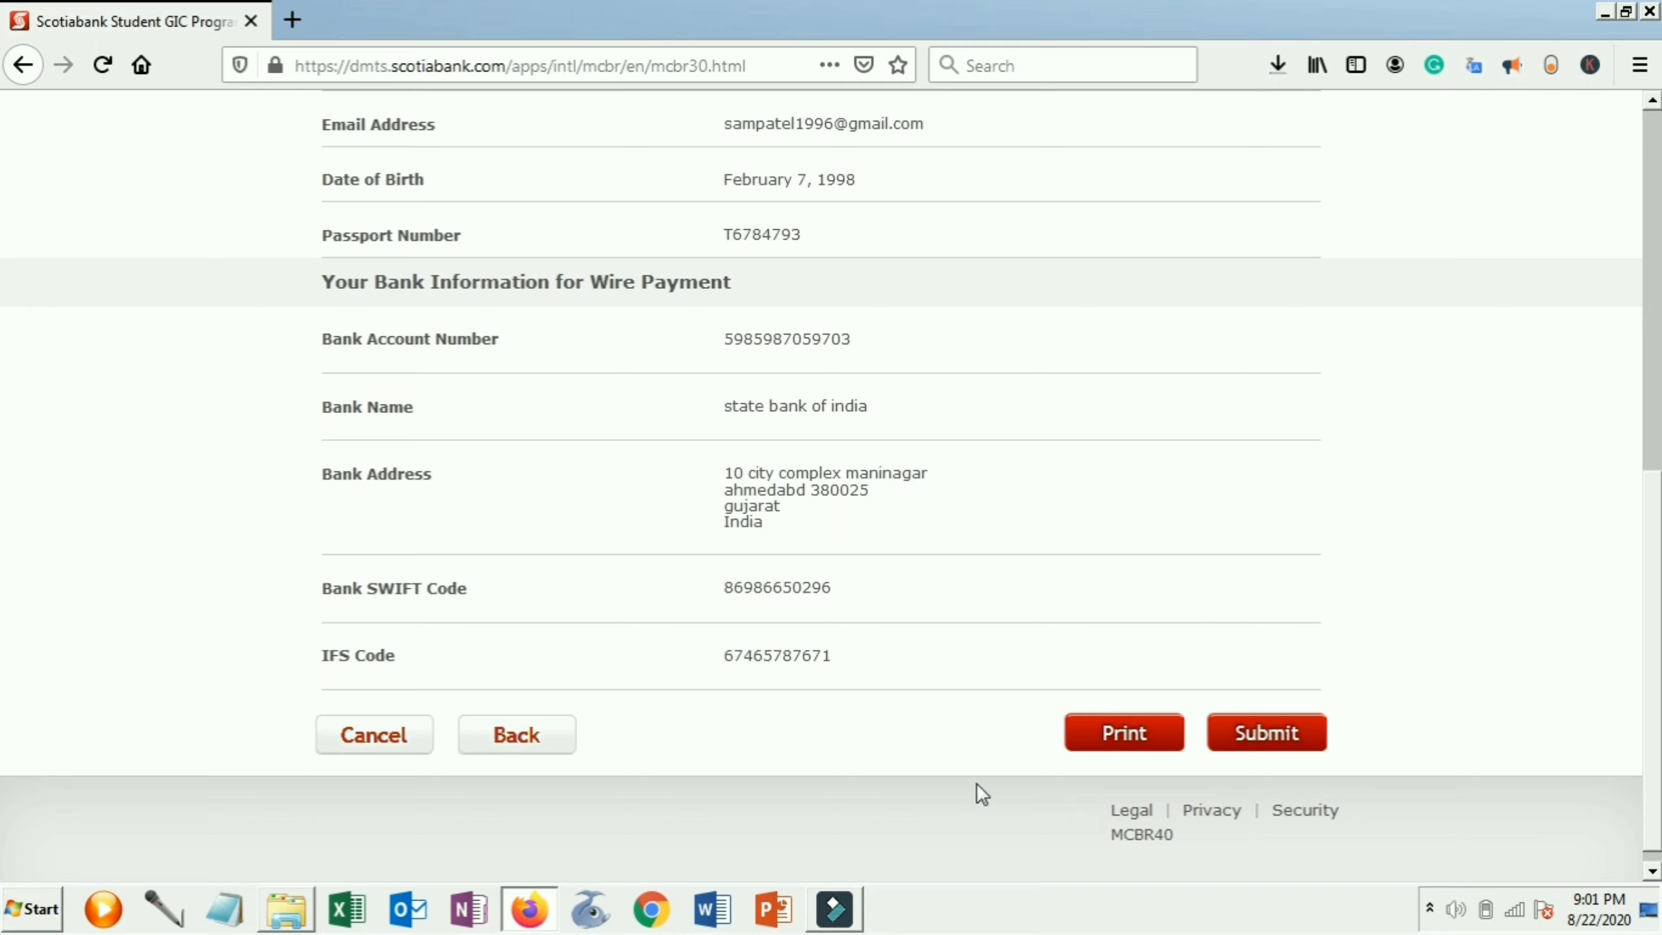
{"action": "left_click", "coordinate": [387, 744]}
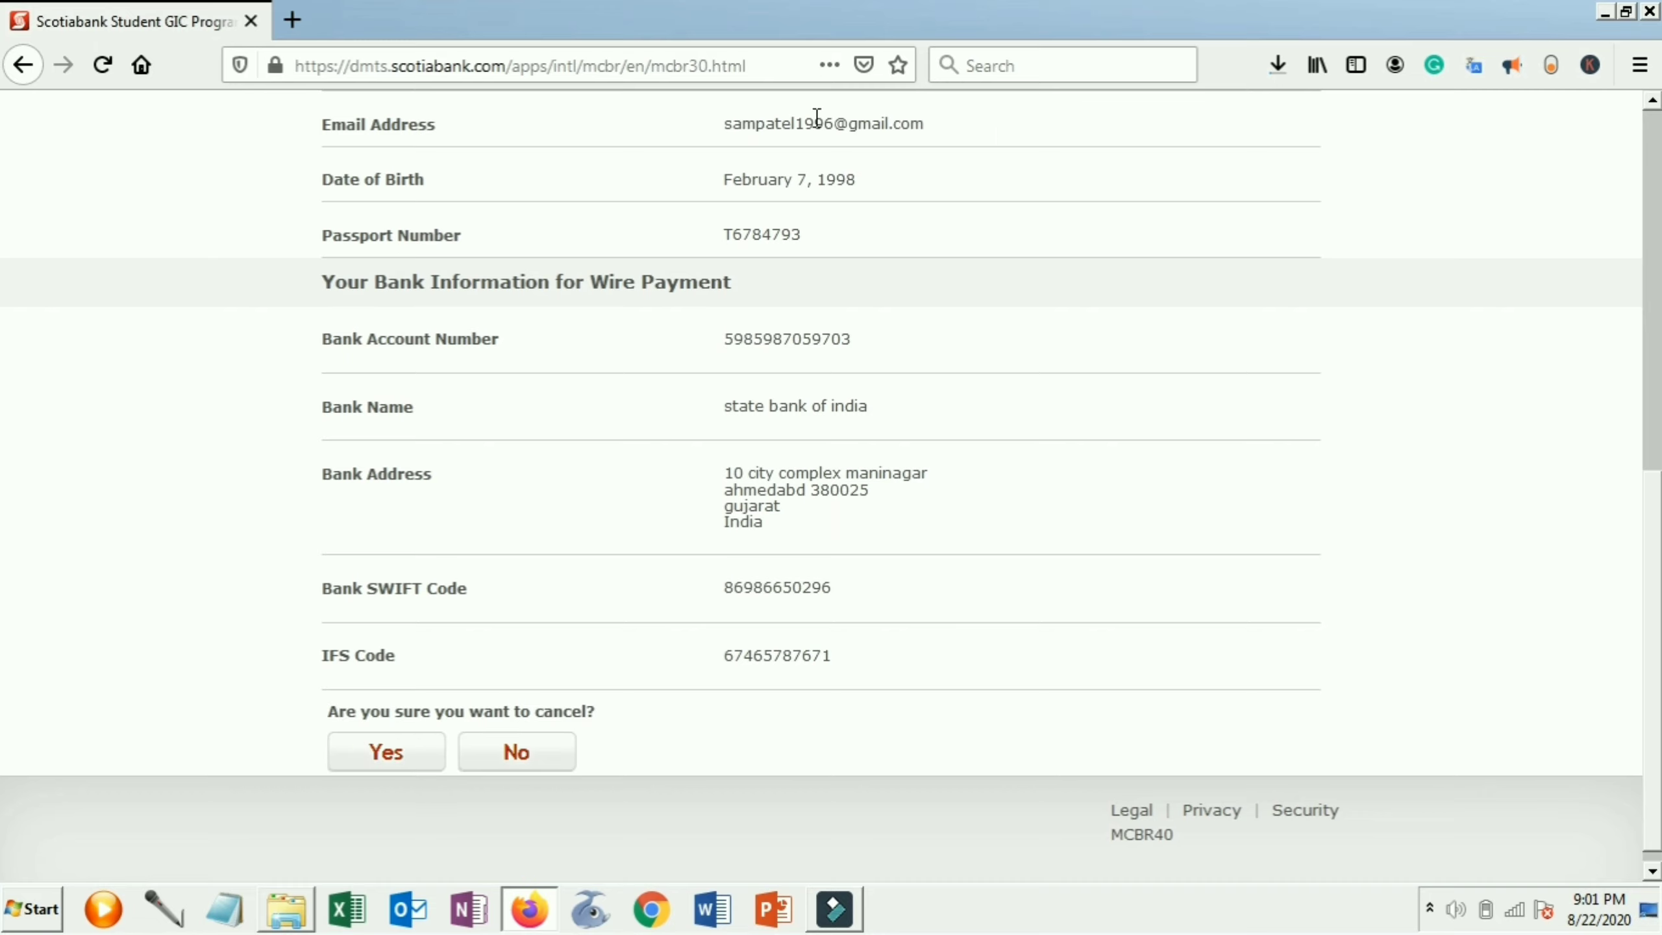
{"action": "left_click", "coordinate": [400, 753]}
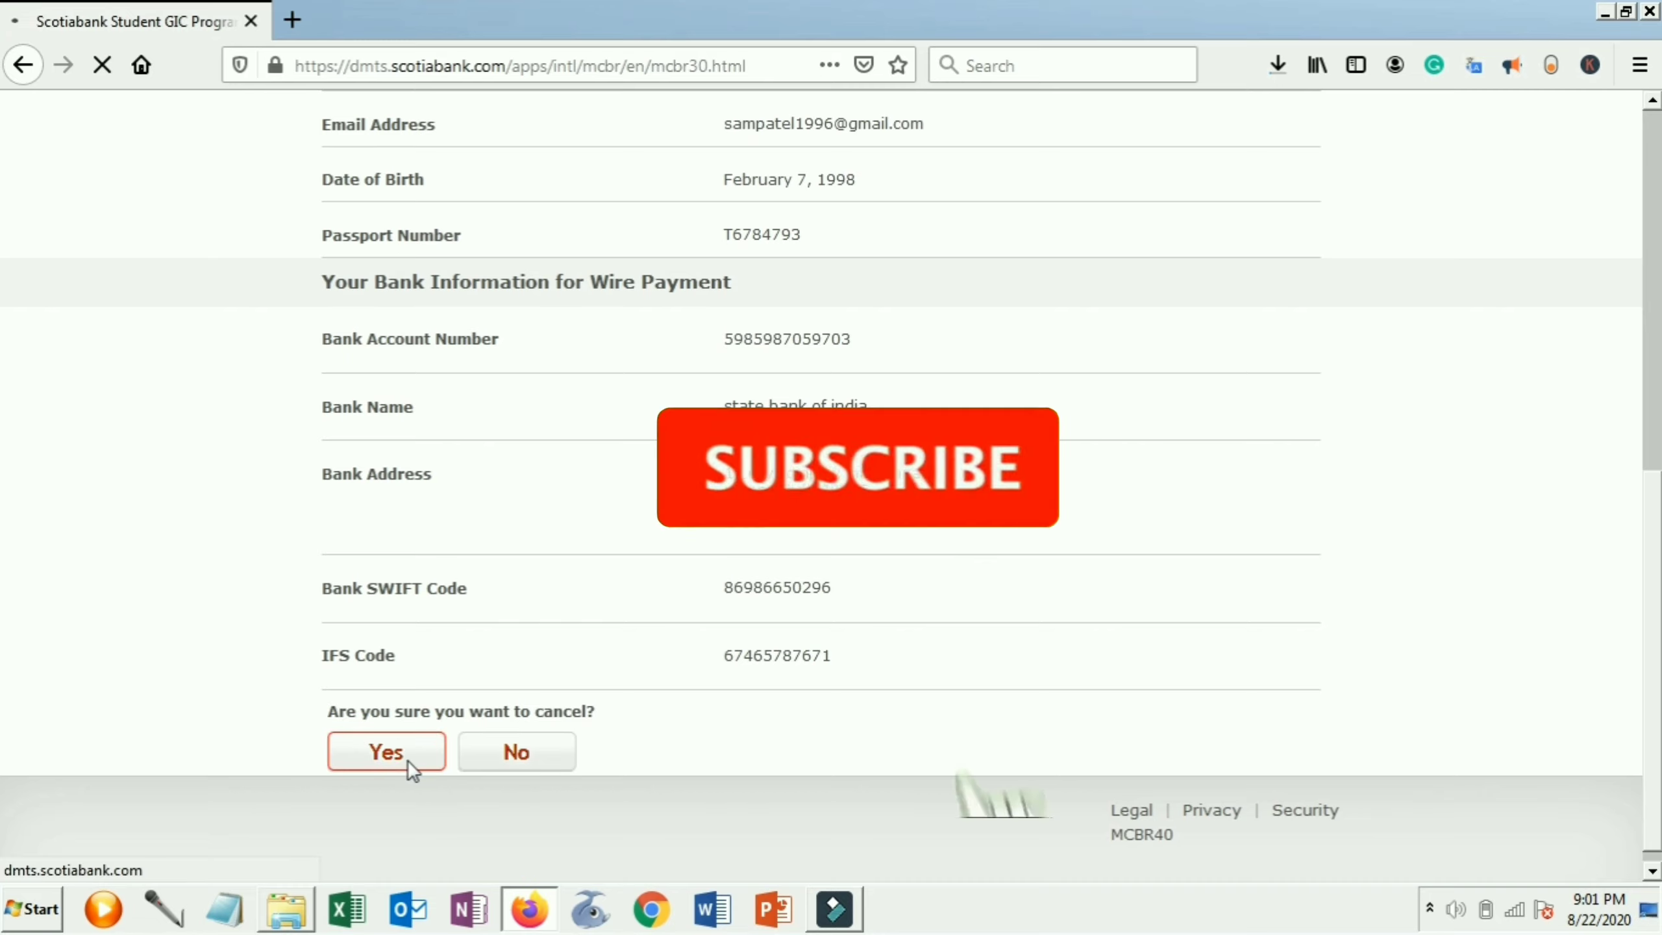